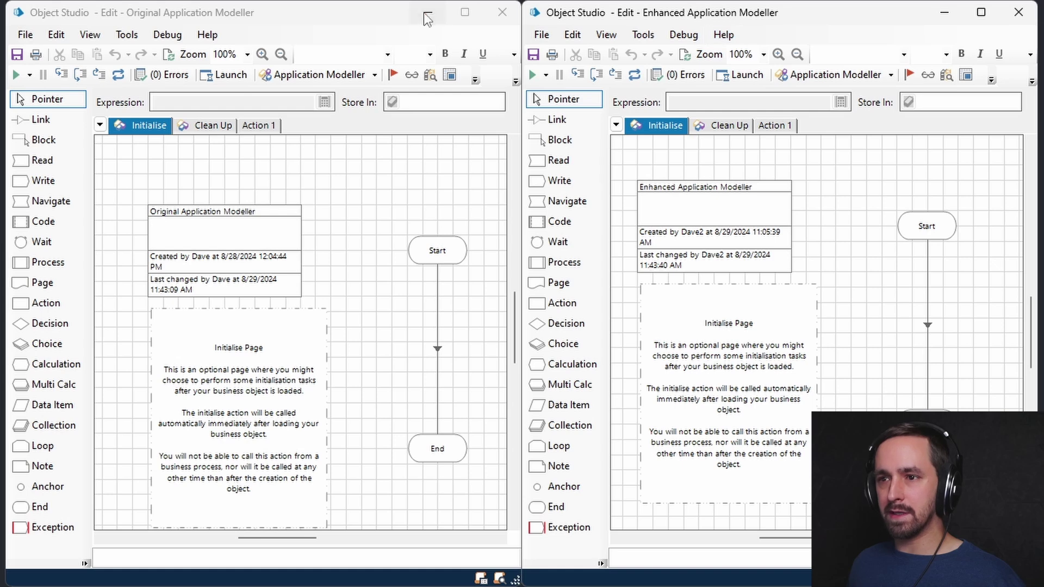
# Compare the Original and Enhanced Application Modeller objects and examine the staff number, password and Log In elements of the Centrix login window.
pyautogui.click(217, 14)
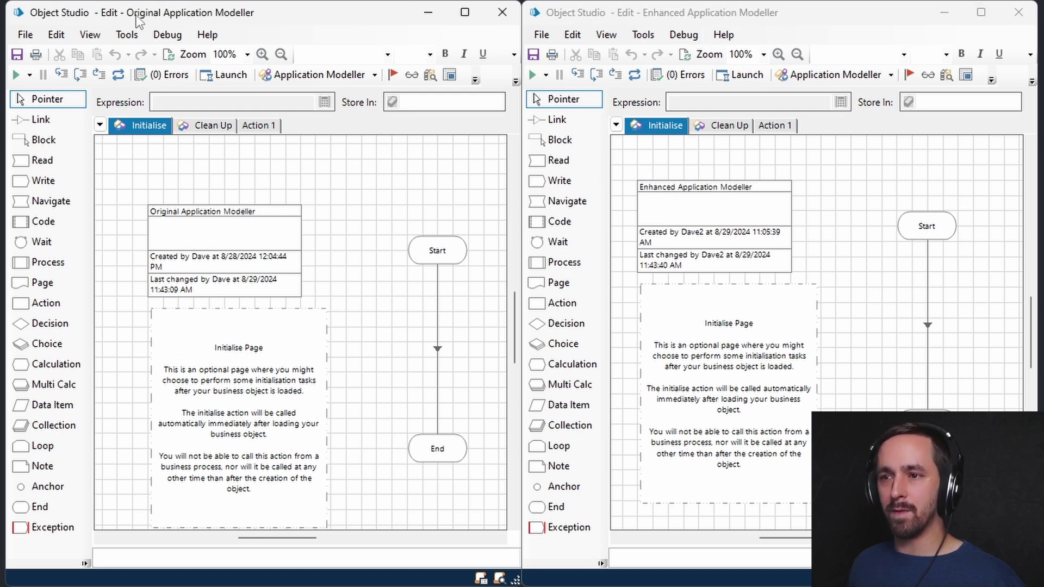
pyautogui.click(725, 16)
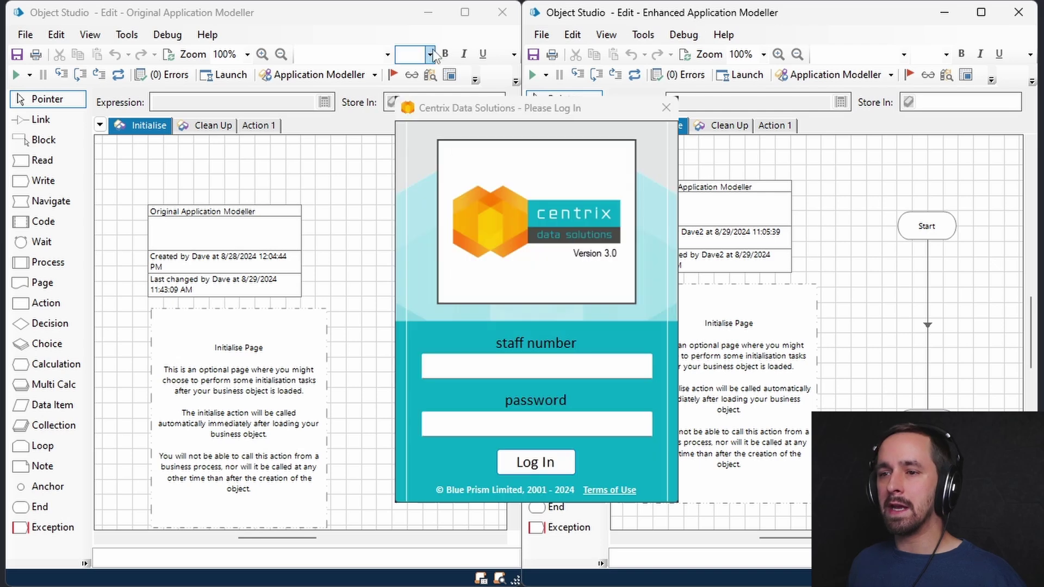
pyautogui.click(536, 113)
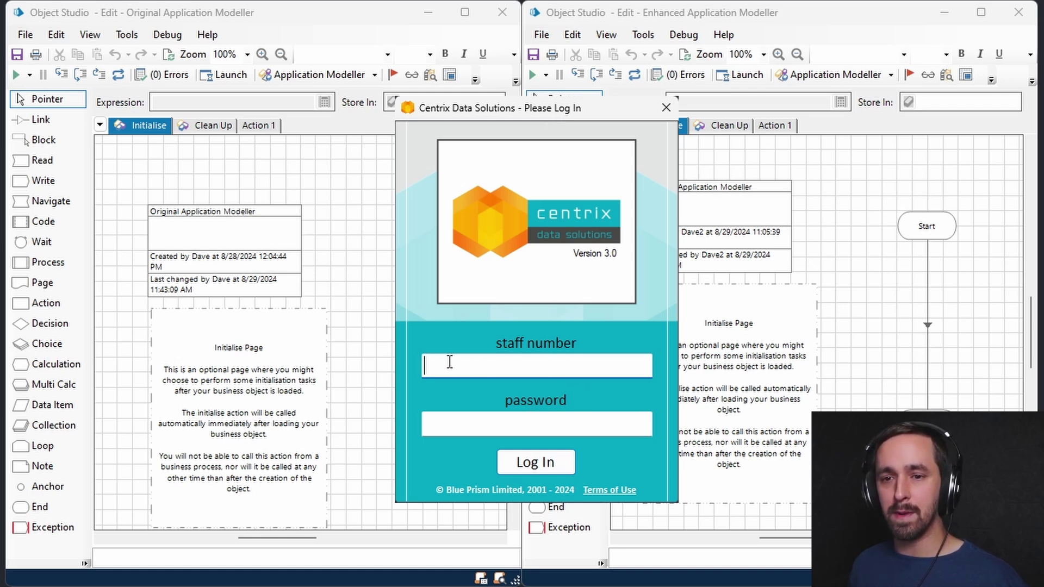
pyautogui.click(466, 419)
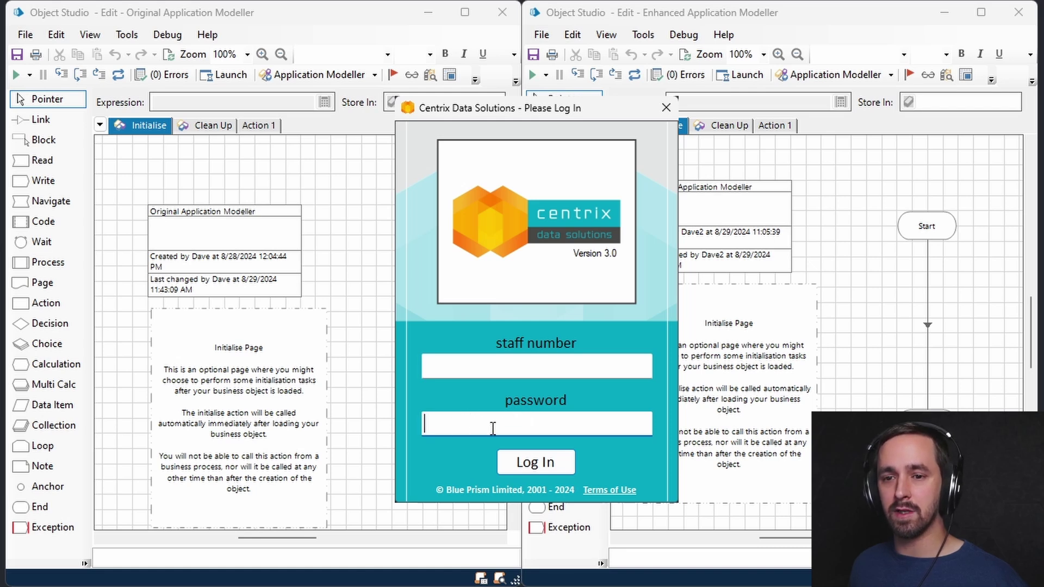
pyautogui.click(553, 456)
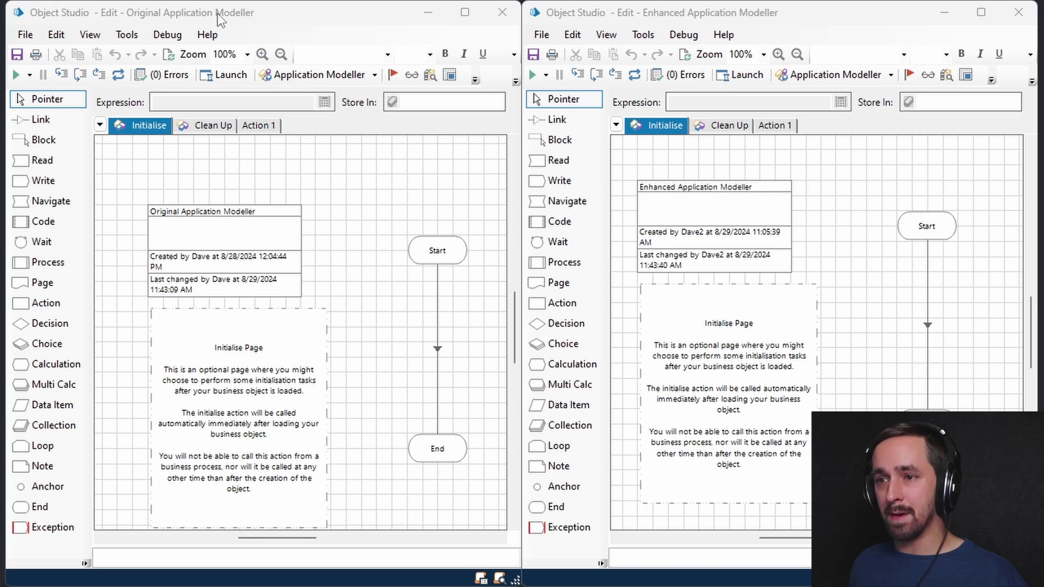
pyautogui.click(218, 15)
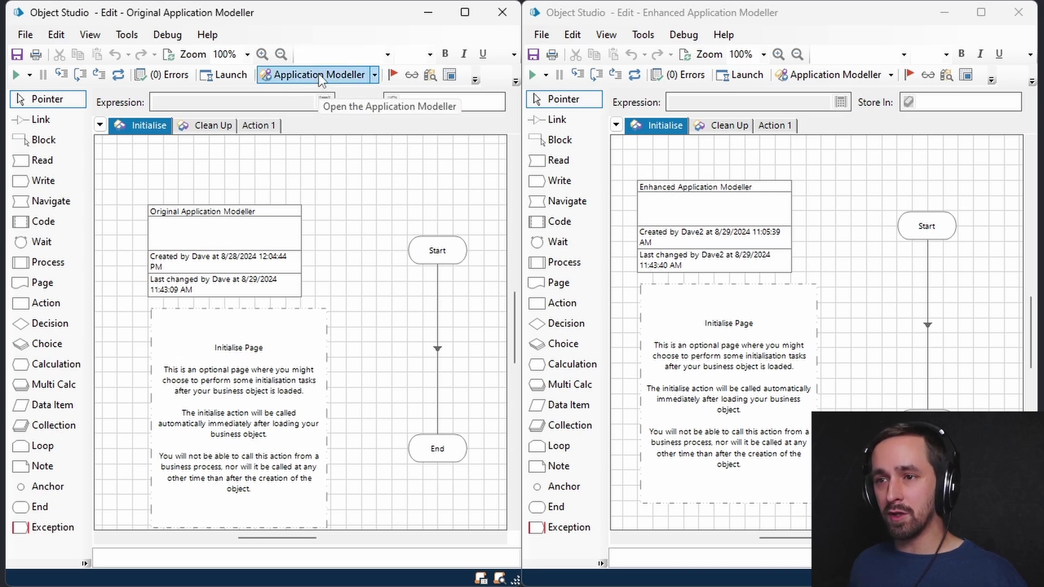
pyautogui.click(859, 10)
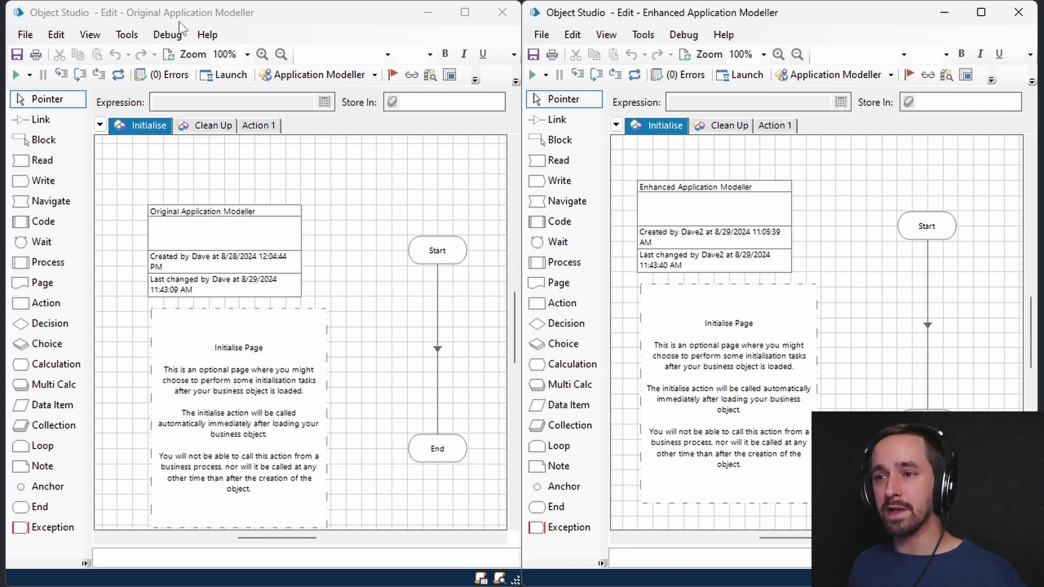
pyautogui.click(161, 18)
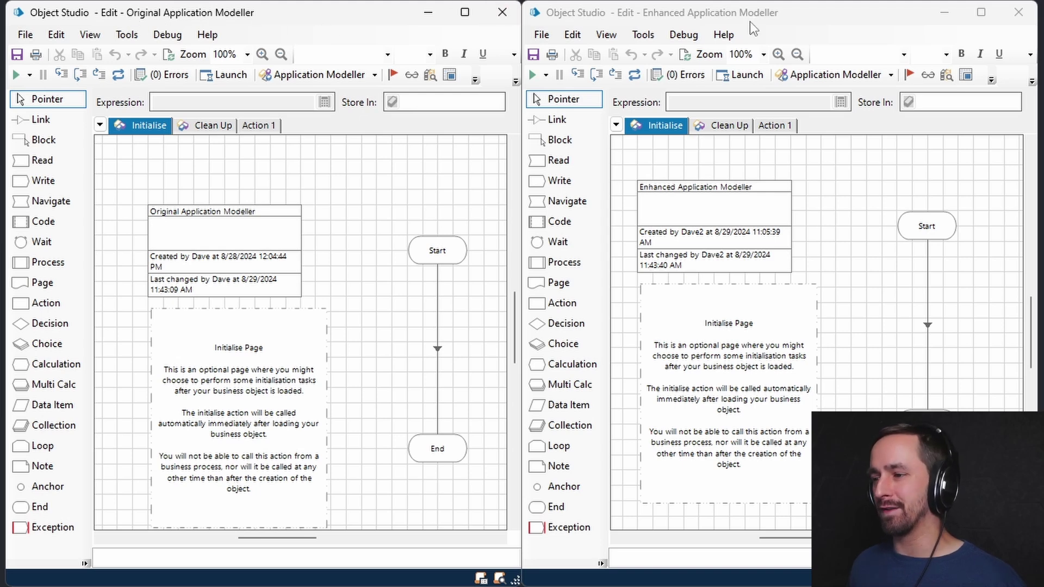
pyautogui.click(893, 170)
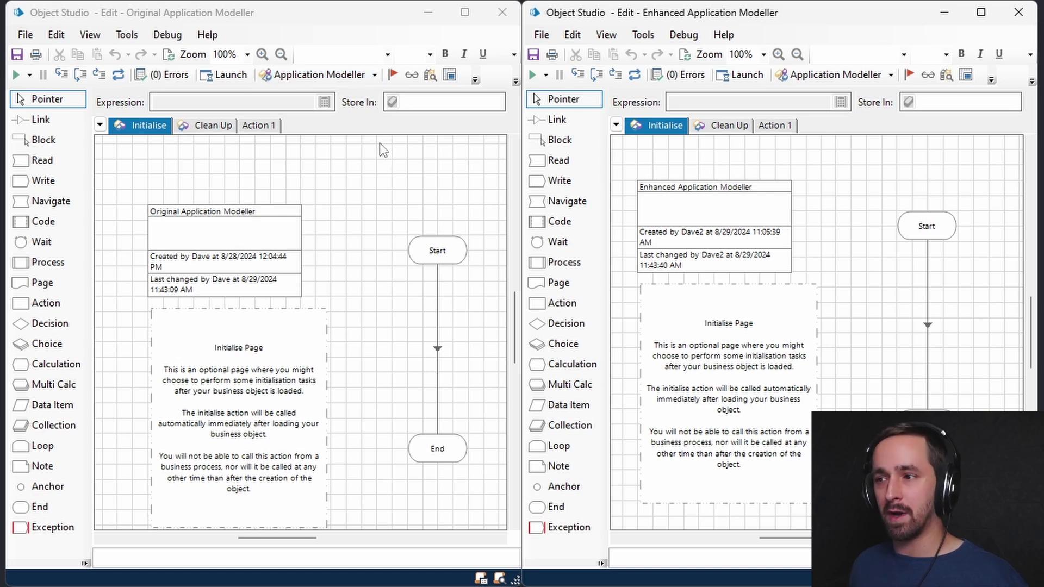
# Open the Application Modeller Wizard for the Original Application Modeller object and narrow it to fit over its own Object Studio window.
pyautogui.click(395, 167)
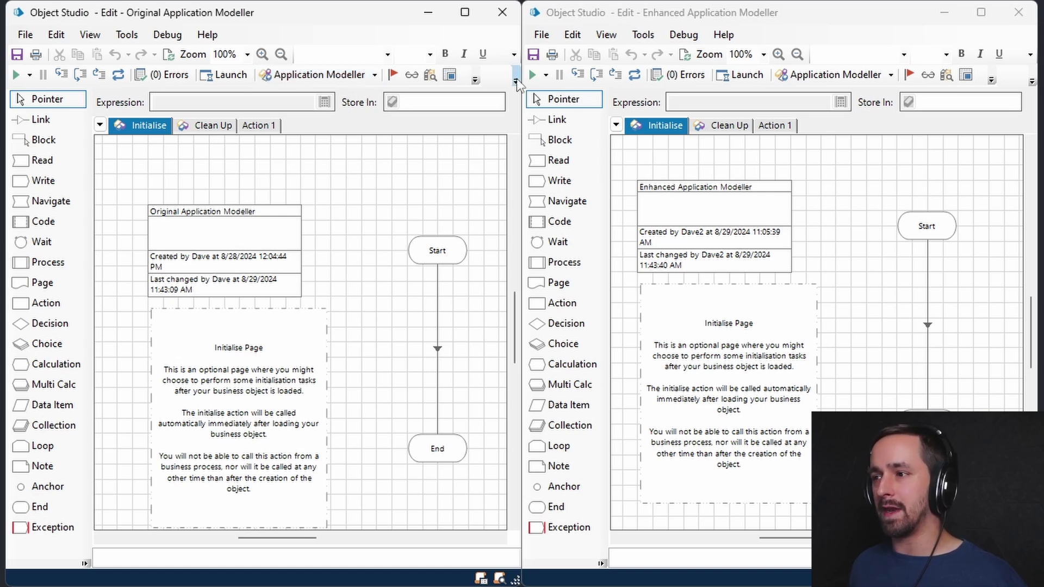
pyautogui.click(308, 79)
pyautogui.moveTo(464, 70); pyautogui.dragTo(322, 46)
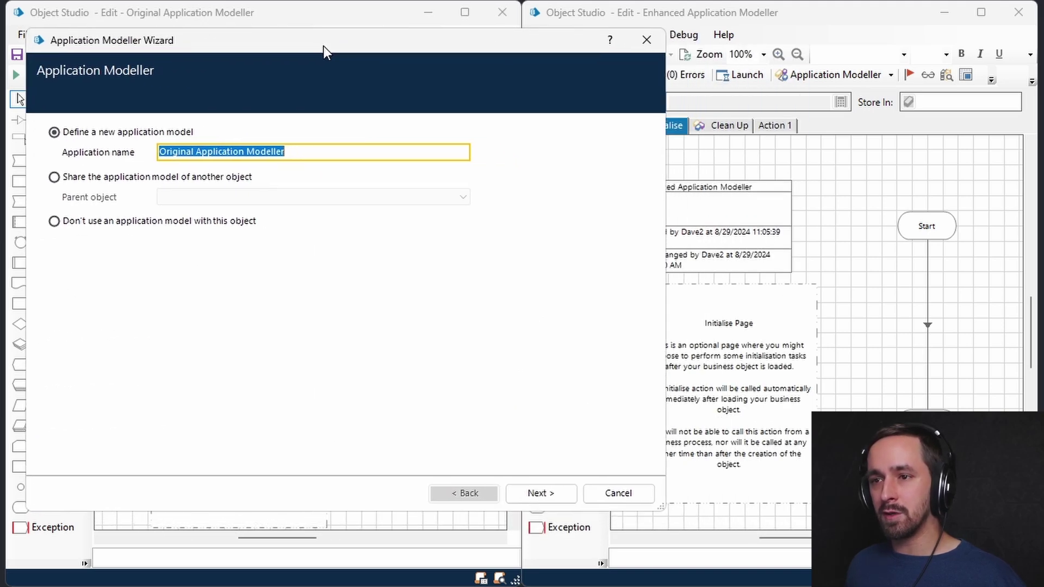
pyautogui.moveTo(663, 104); pyautogui.dragTo(503, 104)
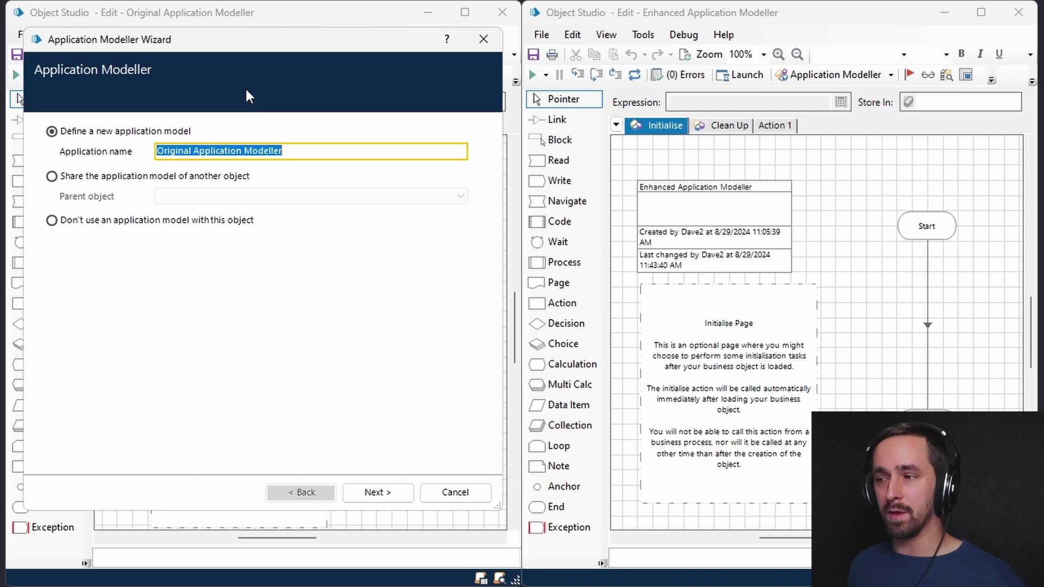
pyautogui.click(820, 167)
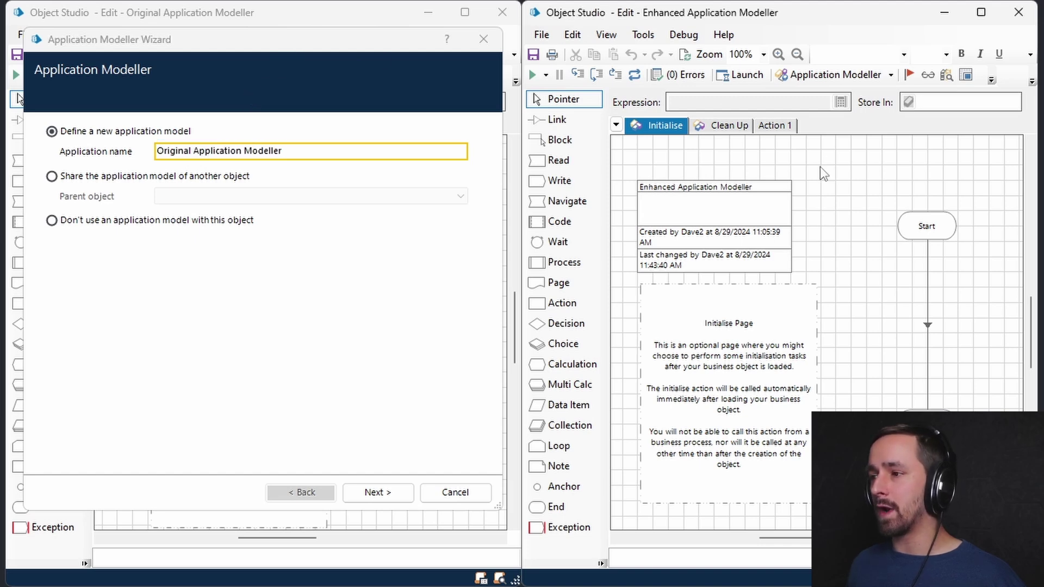
pyautogui.click(840, 80)
pyautogui.moveTo(618, 65); pyautogui.dragTo(773, 54)
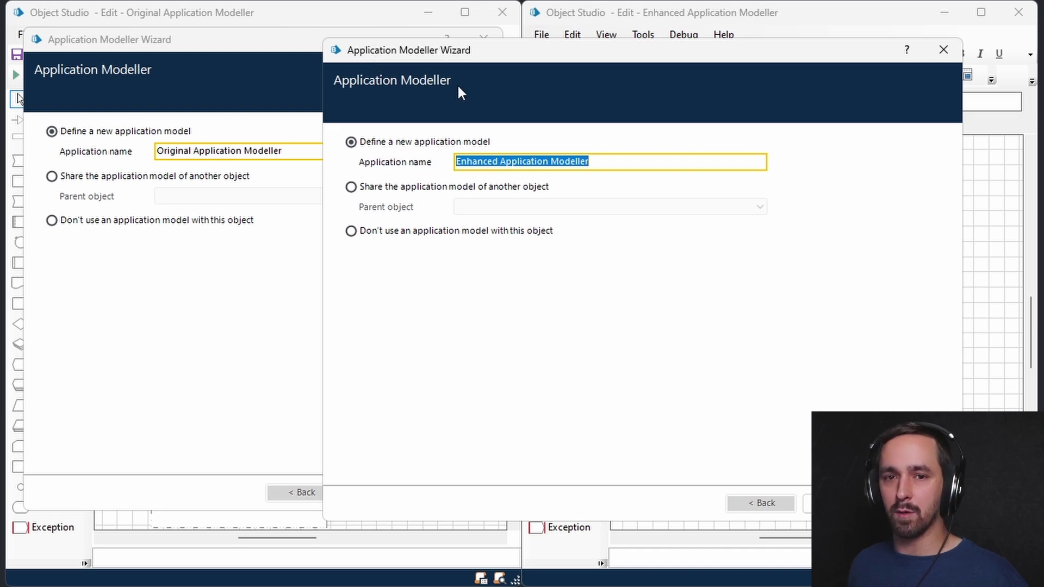
pyautogui.click(955, 50)
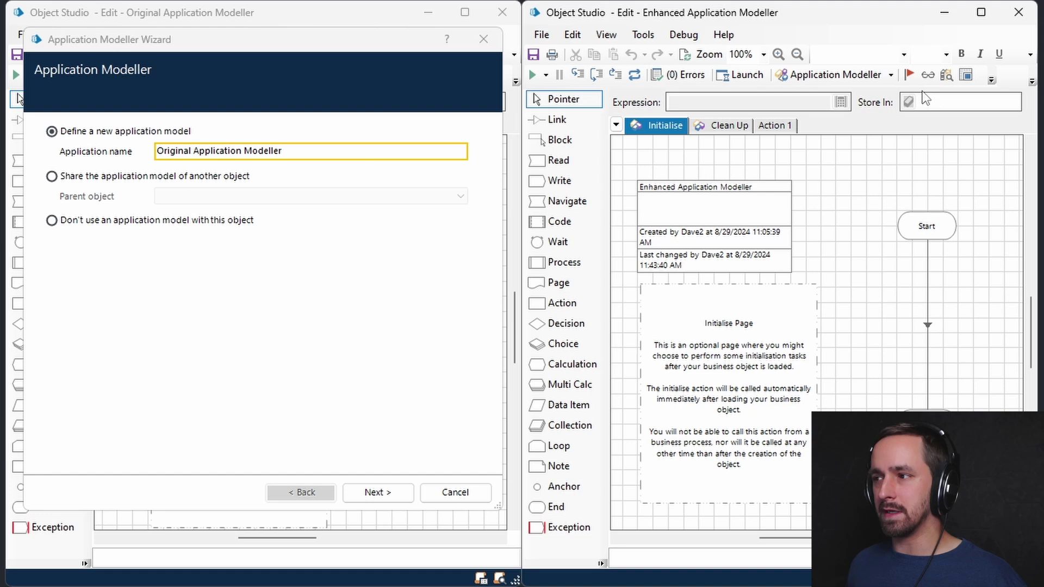
# Open the Enhanced Application Modeller (Beta) for the Enhanced Application Modeller object and place it beside the original wizard.
pyautogui.click(892, 76)
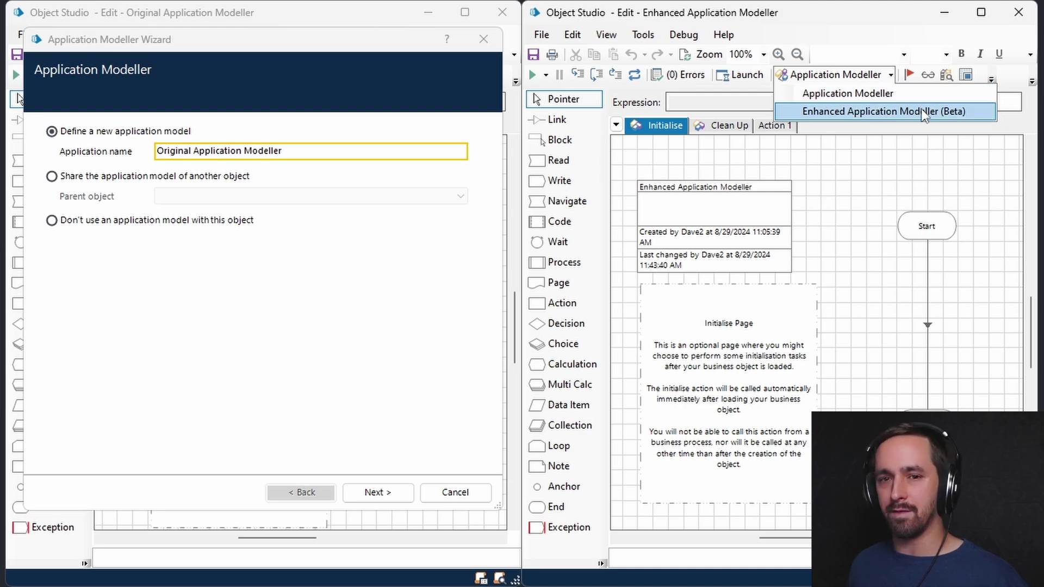
pyautogui.click(907, 115)
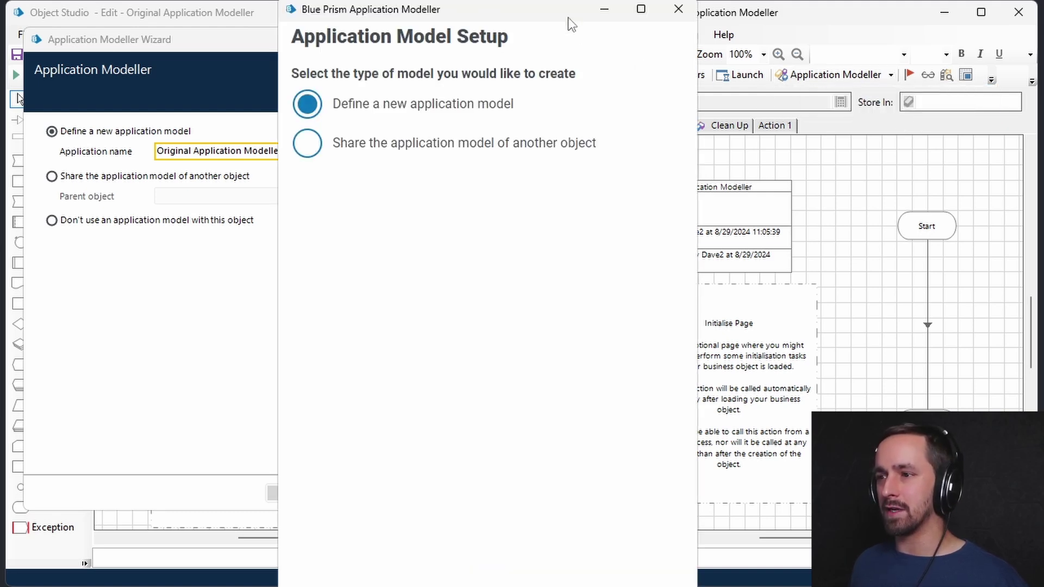
pyautogui.moveTo(548, 3); pyautogui.dragTo(808, 36)
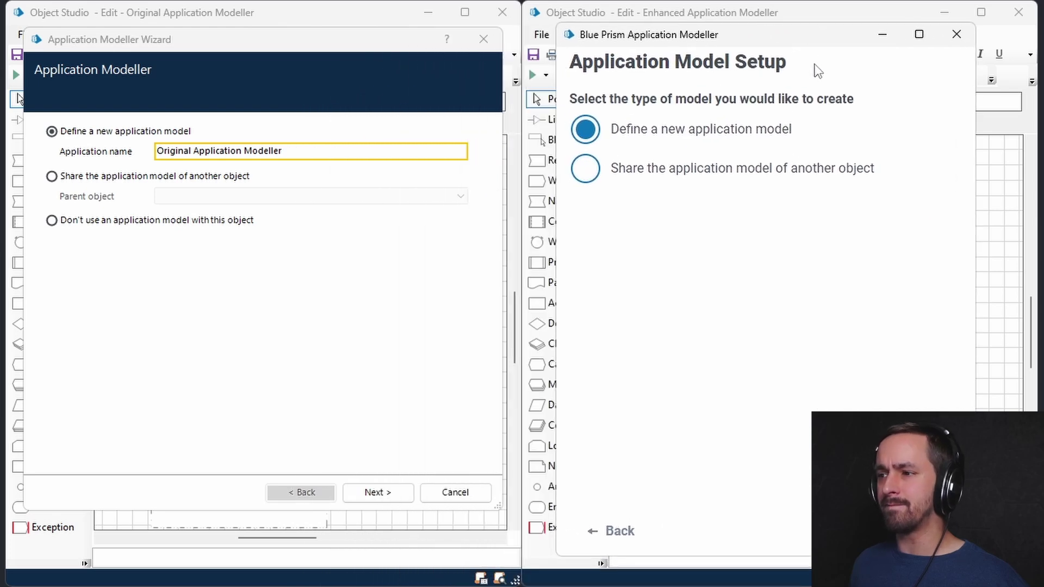
pyautogui.click(957, 36)
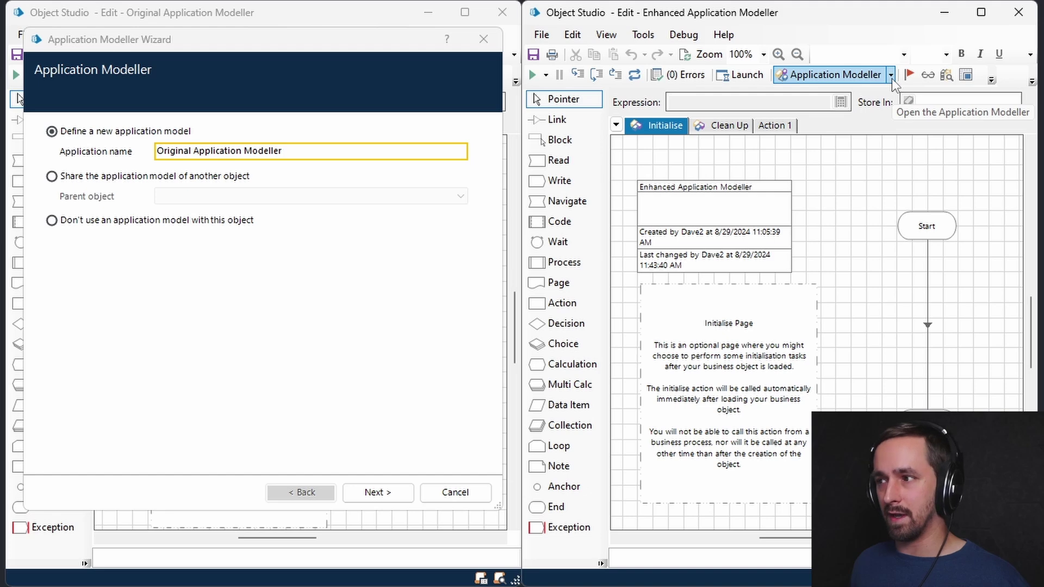
pyautogui.click(840, 77)
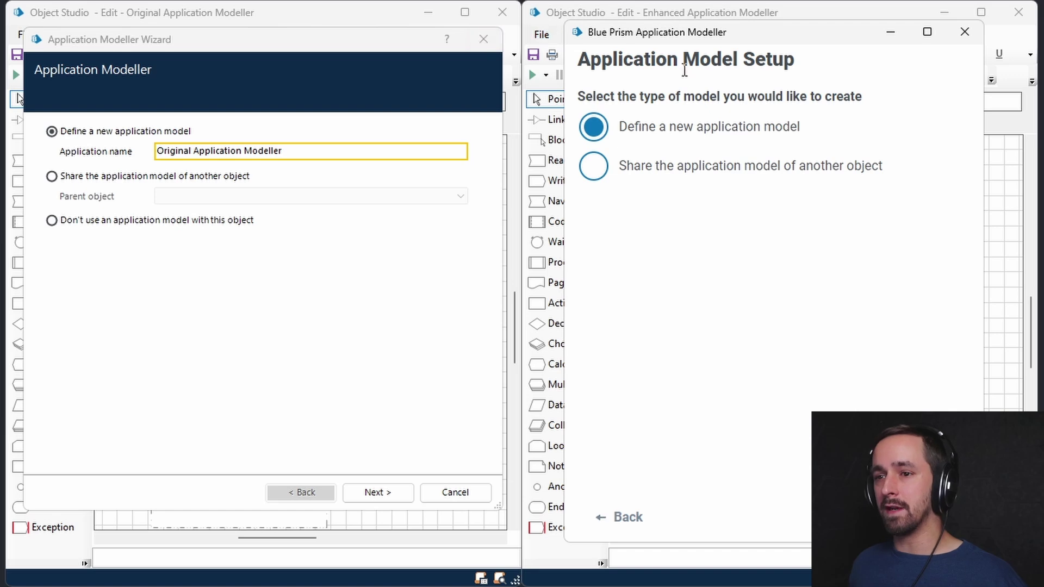
pyautogui.moveTo(745, 44); pyautogui.dragTo(781, 31)
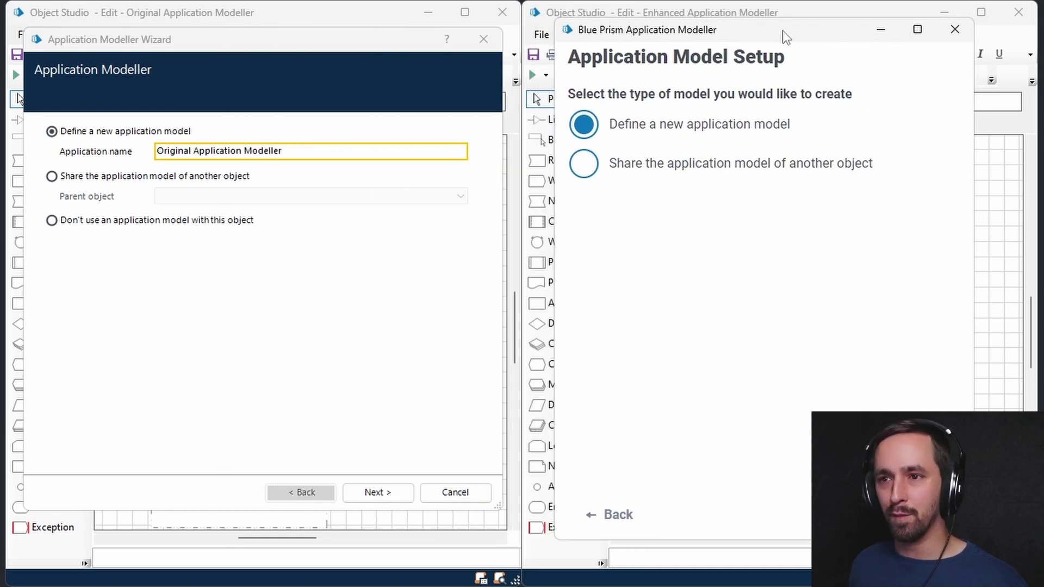
pyautogui.click(318, 38)
pyautogui.click(755, 34)
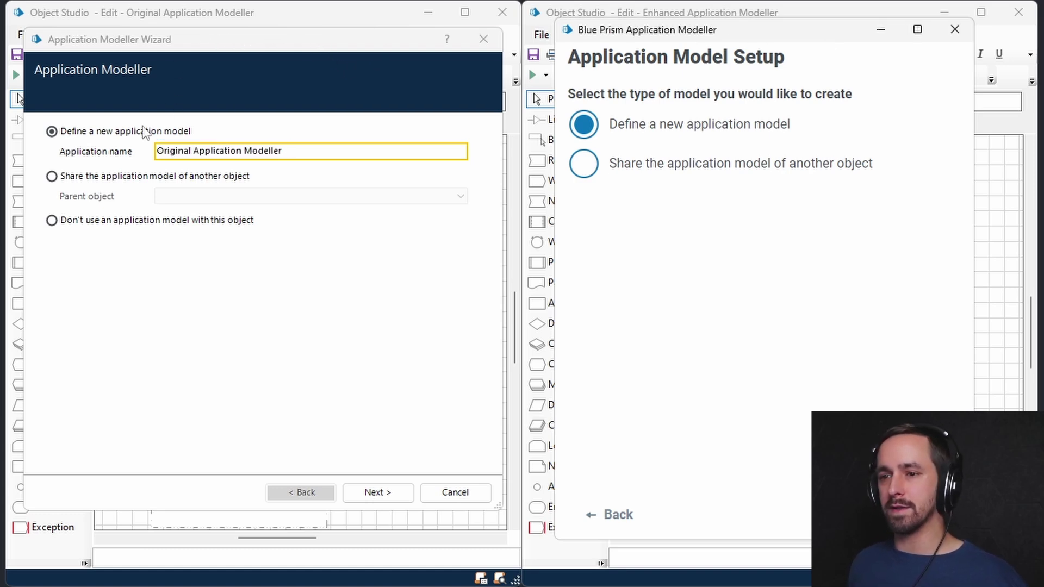
# Name the new application model "Centrix Data Solutions" in the original wizard and continue to the application type.
pyautogui.click(163, 47)
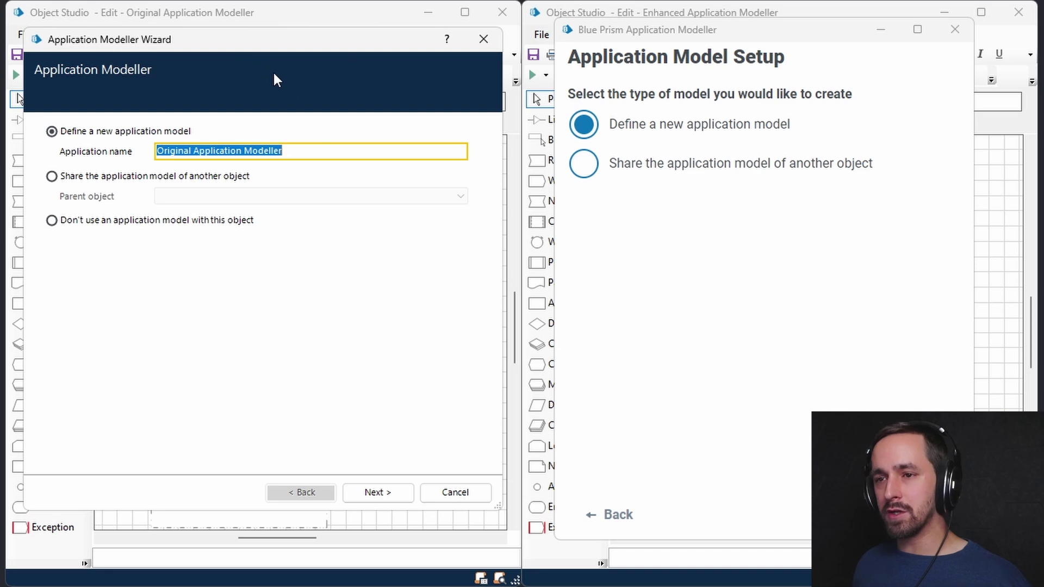
pyautogui.click(338, 151)
pyautogui.moveTo(338, 152); pyautogui.dragTo(101, 156)
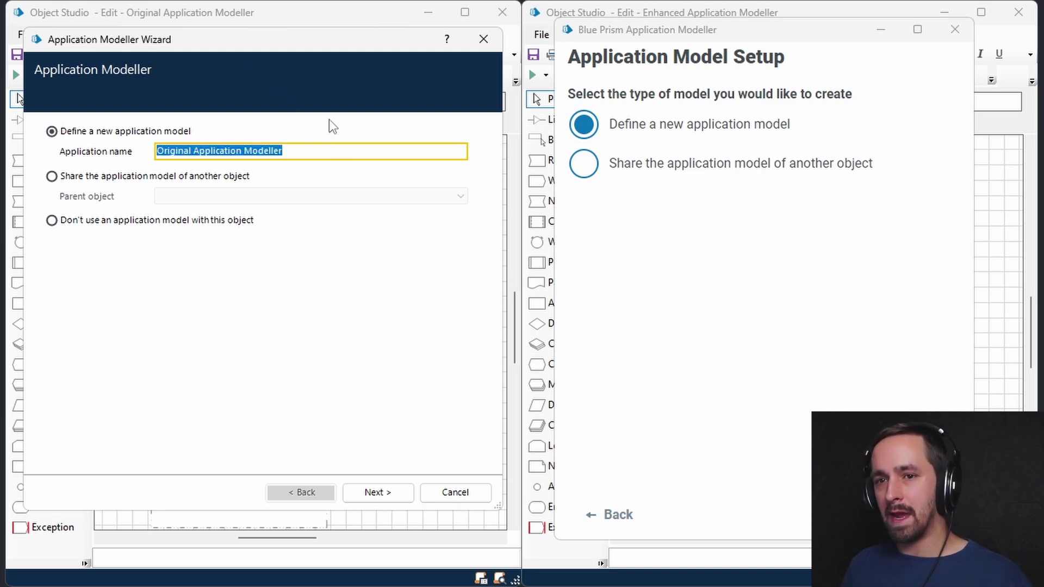
pyautogui.write('Centrix Data S')
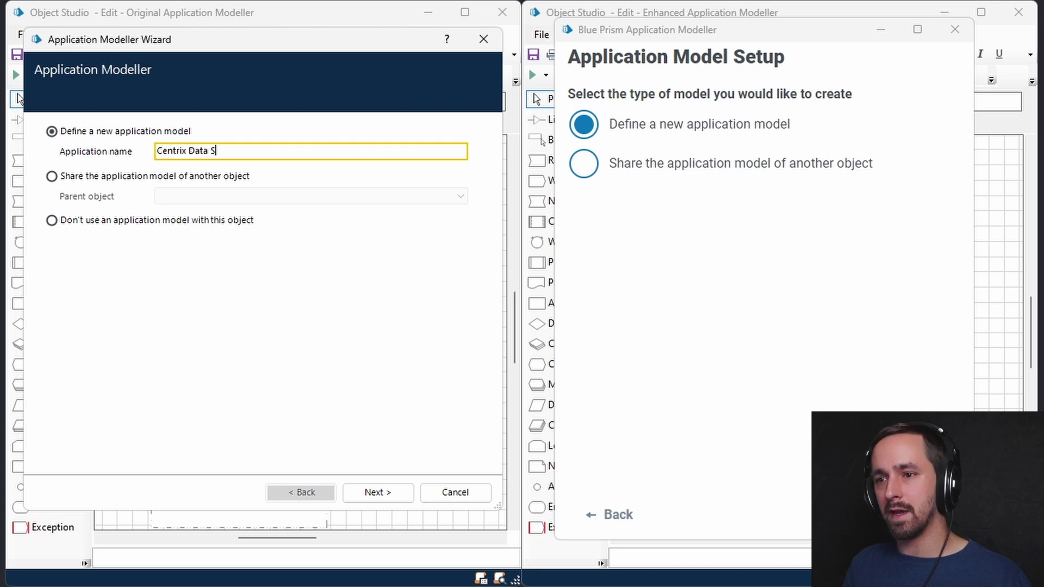
pyautogui.write('olutions')
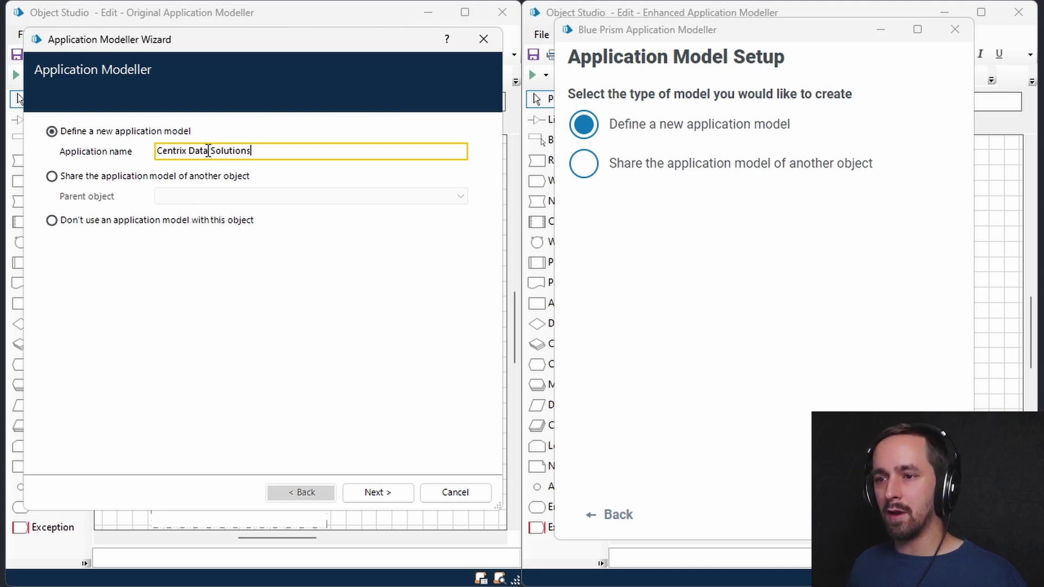
pyautogui.click(244, 150)
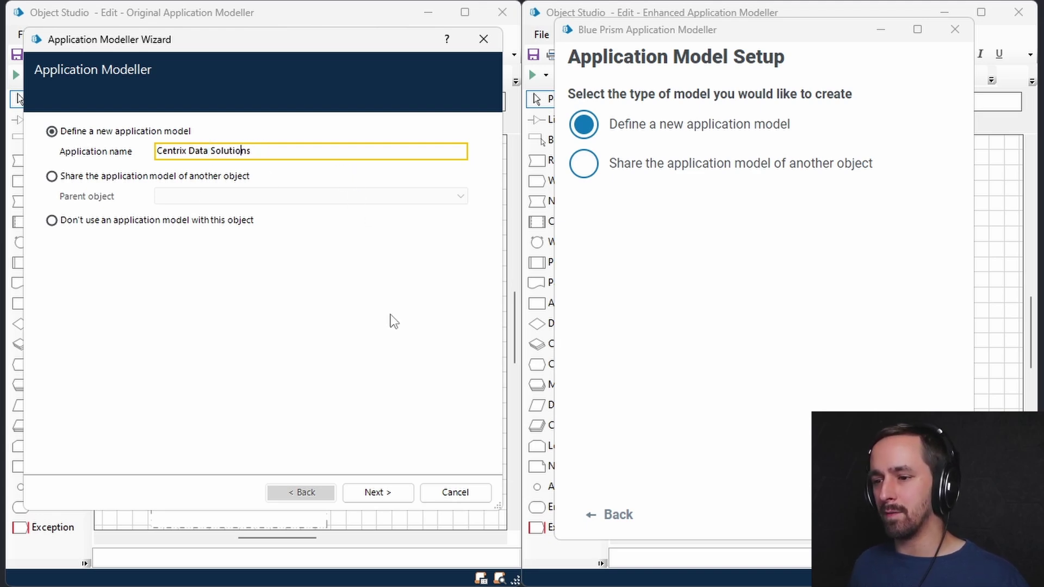
pyautogui.click(356, 493)
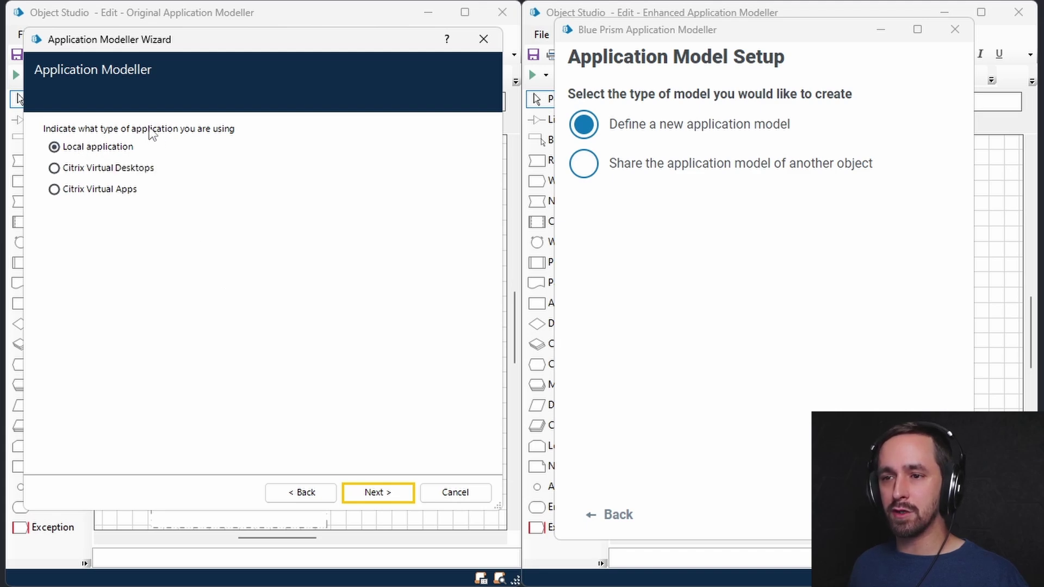
# Define the target as a local Windows Application that is already running, attaching to an existing instance.
pyautogui.click(391, 491)
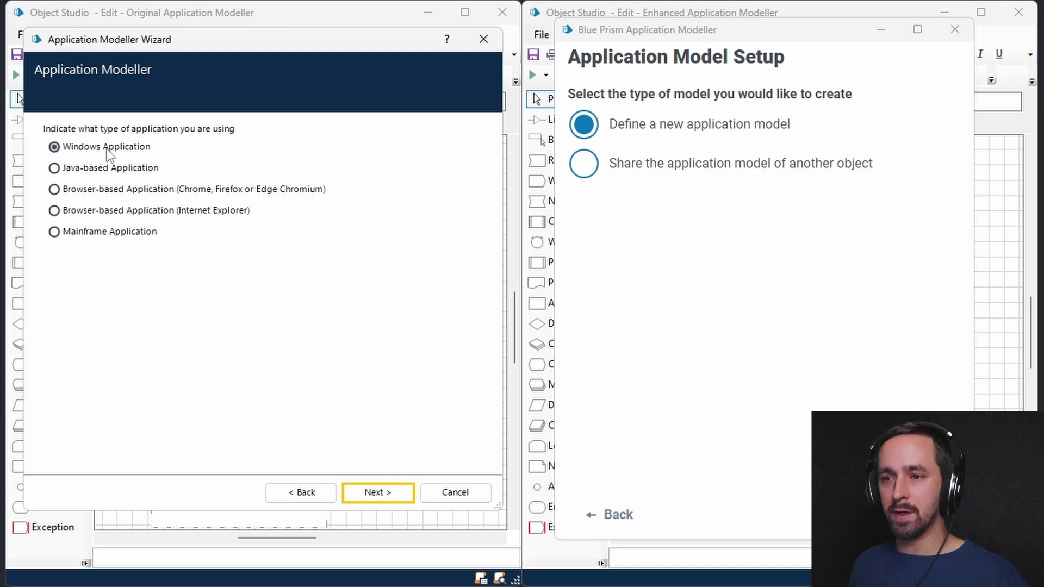
pyautogui.click(381, 492)
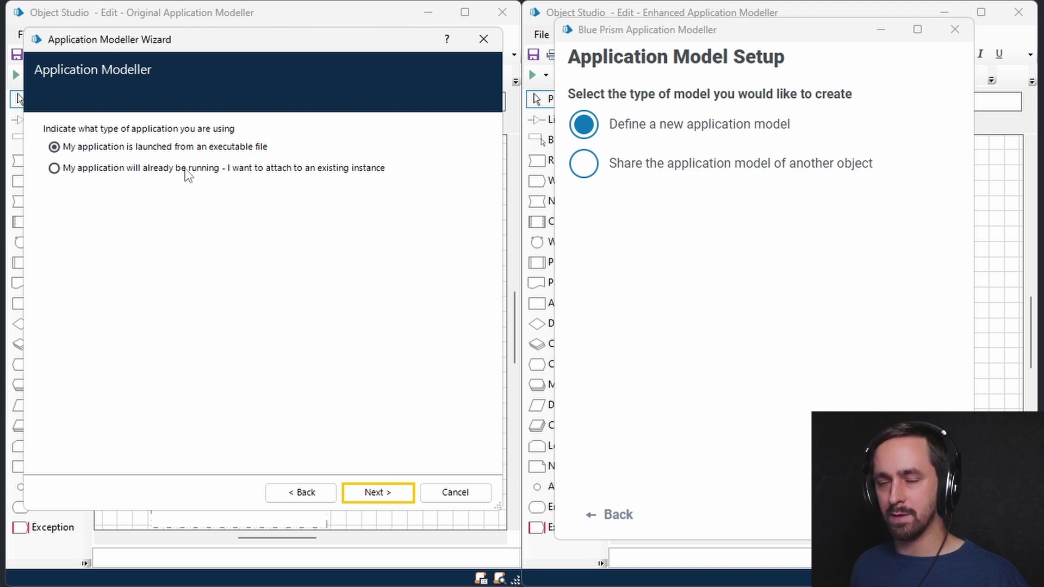
pyautogui.click(85, 171)
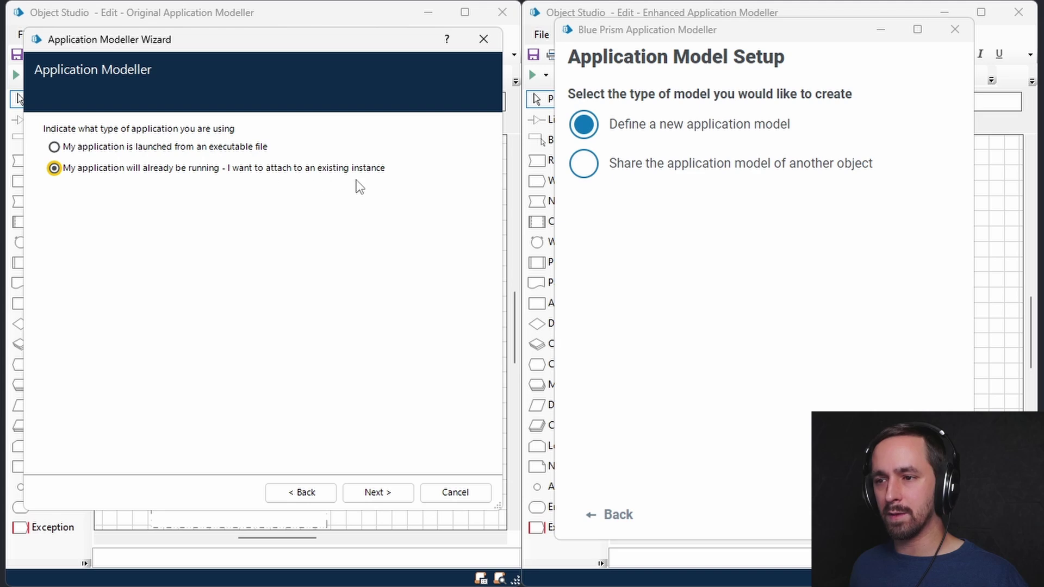
pyautogui.click(392, 491)
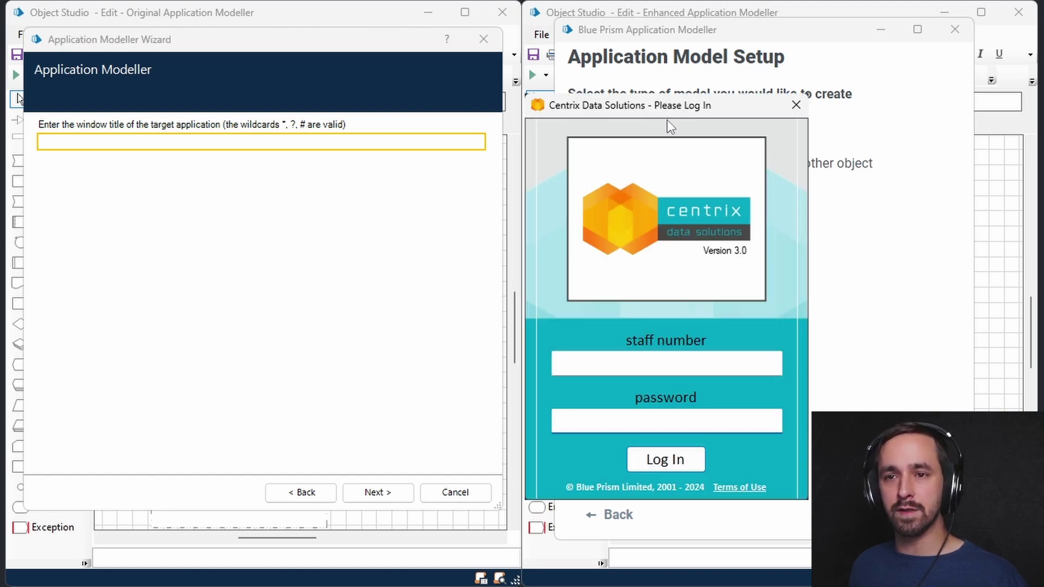
# Enter "Centrix Data Solutions*" as the window title of the target application.
pyautogui.click(152, 149)
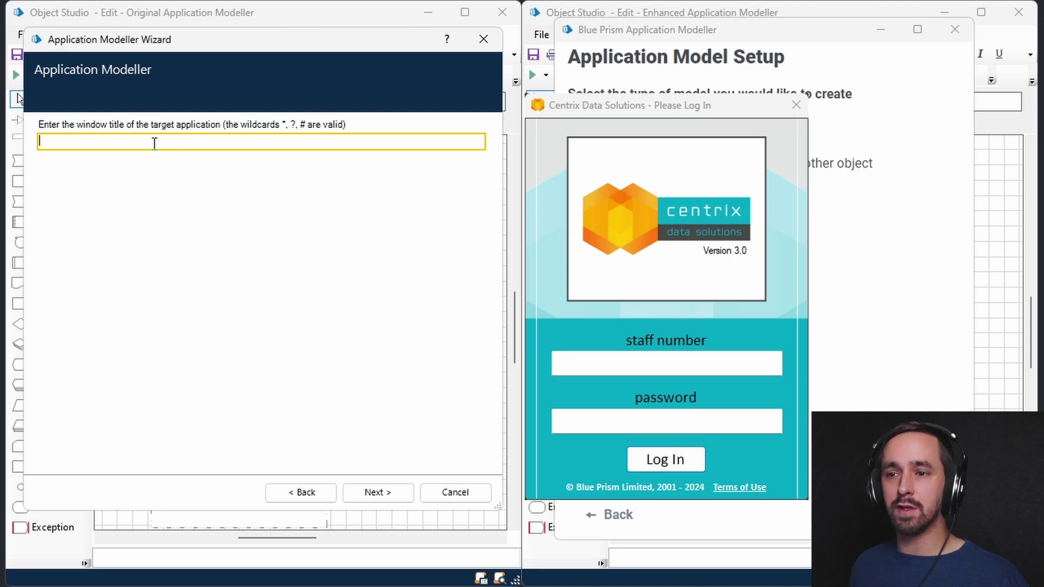
pyautogui.write('Centr')
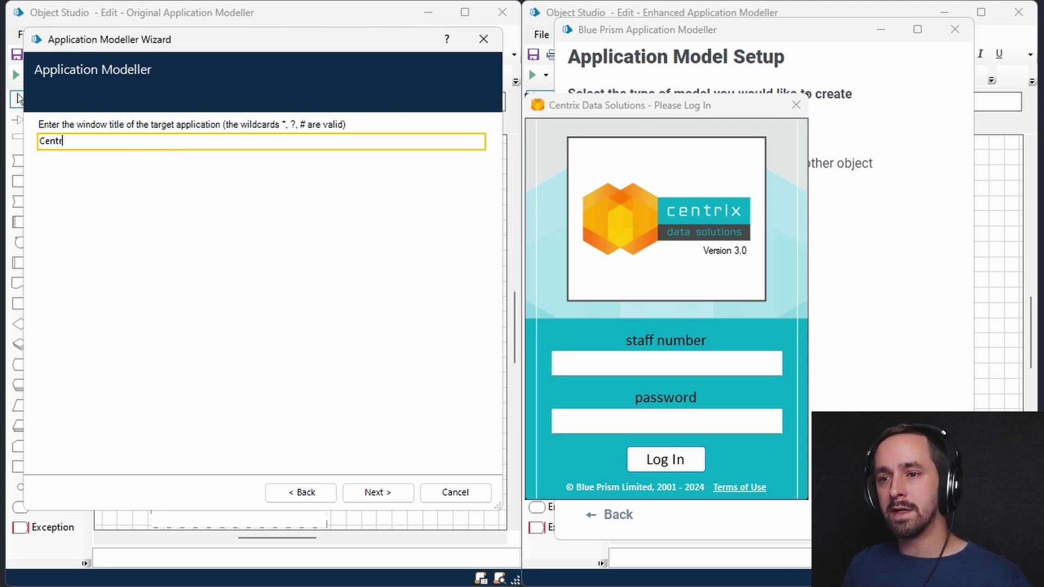
pyautogui.write('ix Data Solutions*')
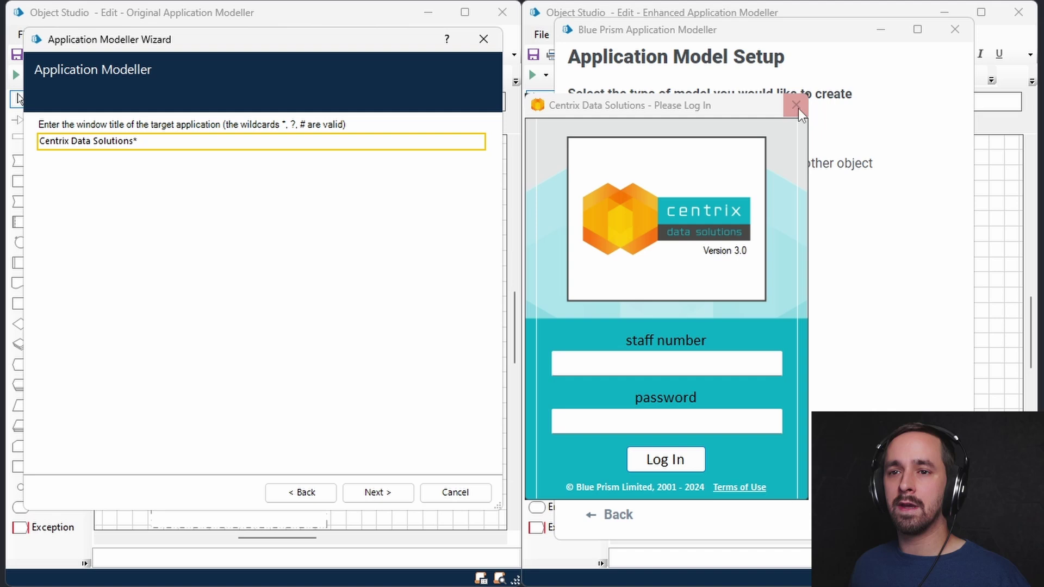
# Check the target window's title against the entered title pattern and continue to the process name.
pyautogui.click(707, 110)
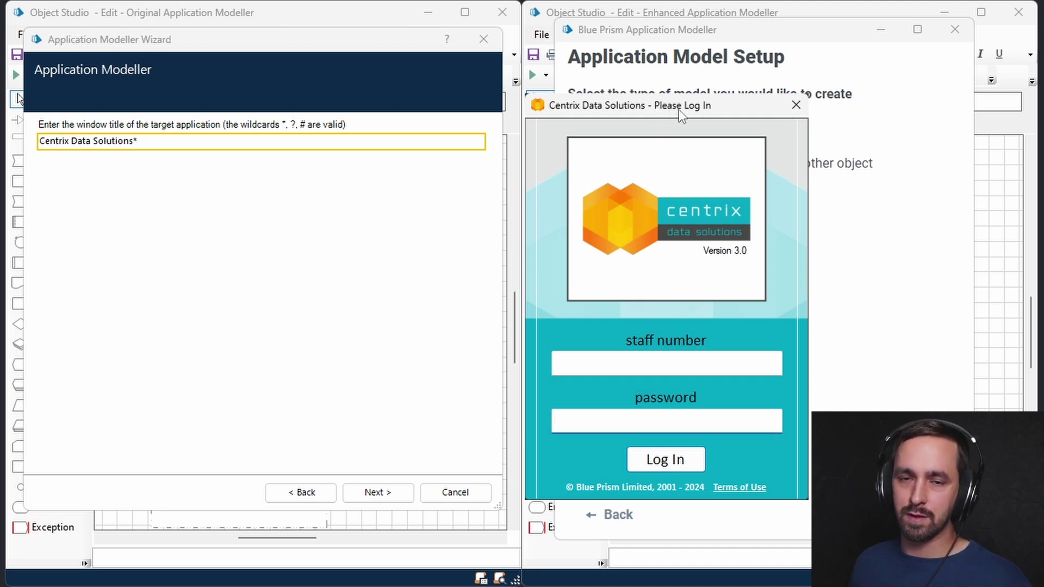
pyautogui.click(216, 142)
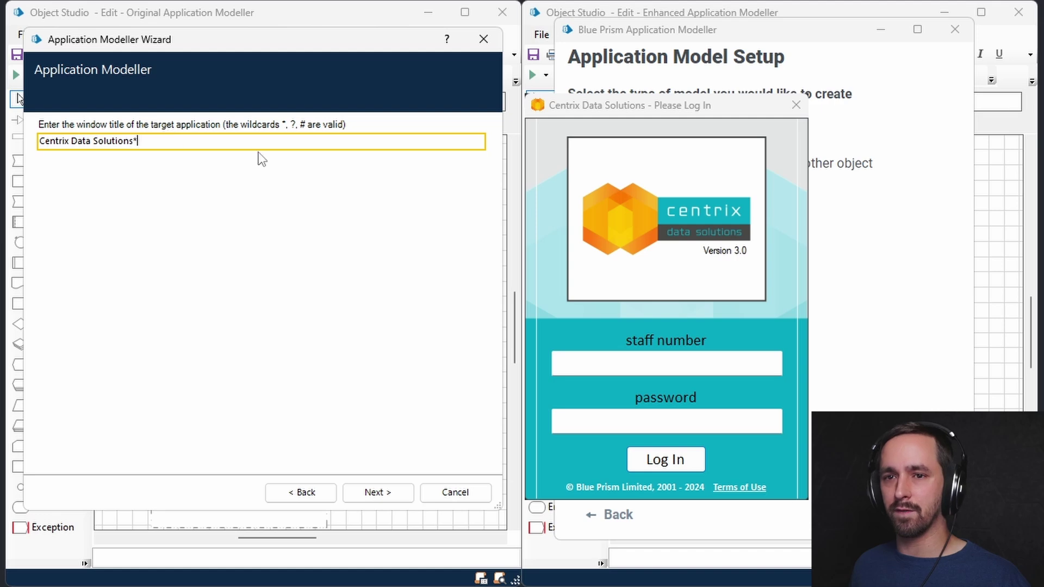
pyautogui.click(384, 492)
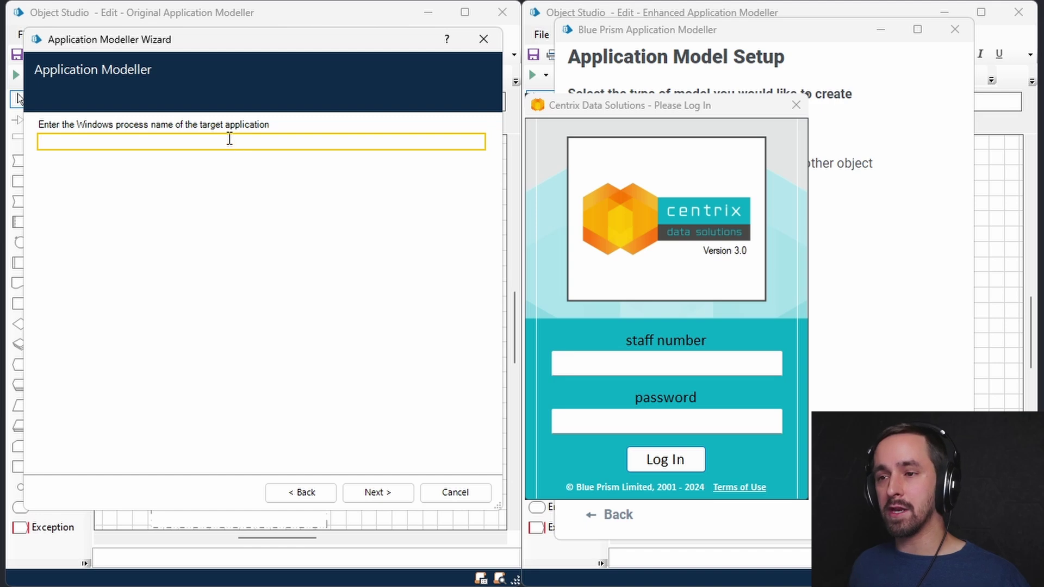
# Look up the executable name of the running Centrix Data Solutions application in Task Manager's process details, and close Task Manager.
pyautogui.click(631, 106)
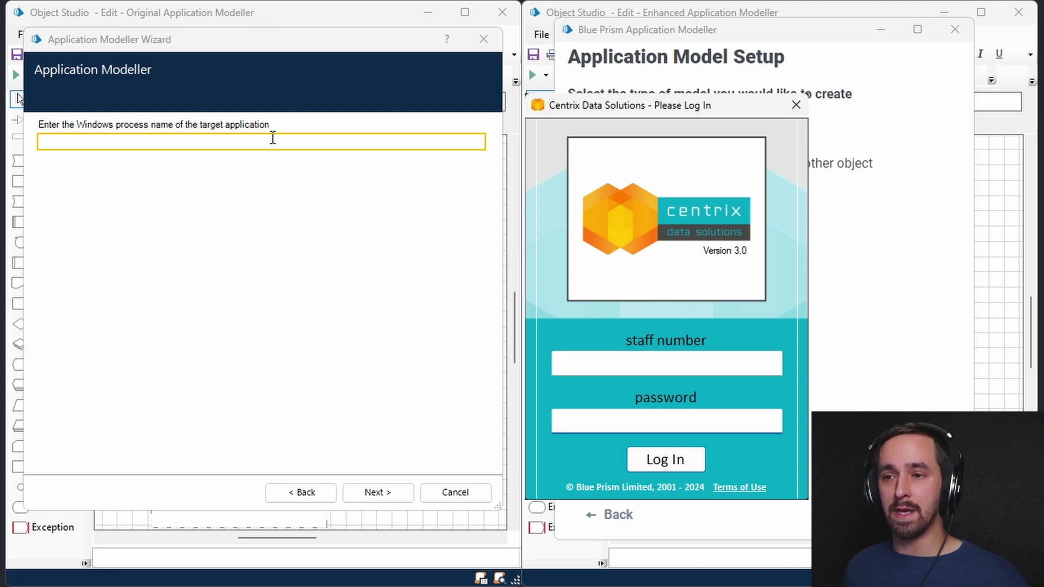
pyautogui.hotkey('ctrl', 'shift', 'Escape')
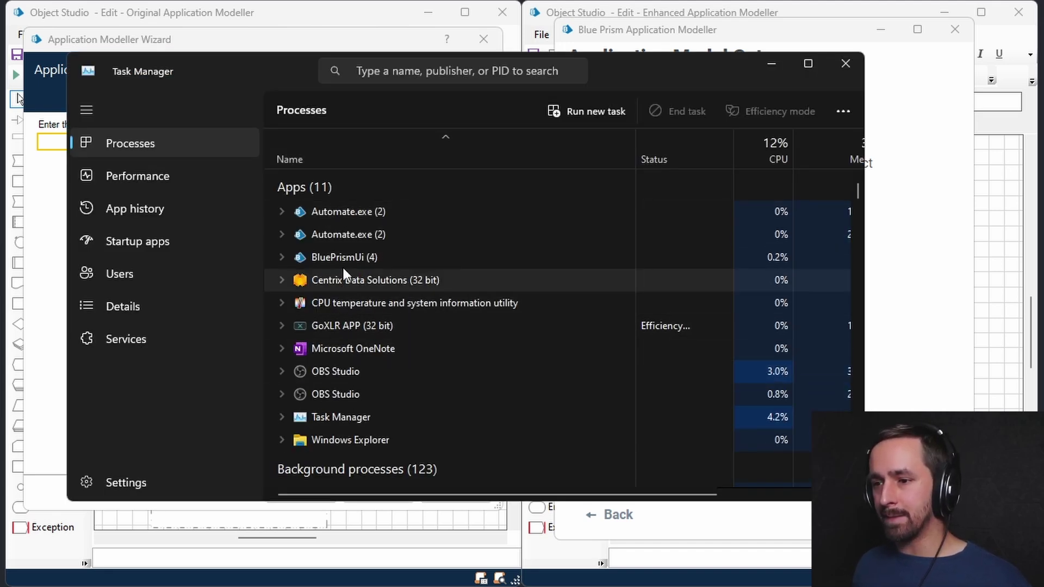
pyautogui.click(365, 279)
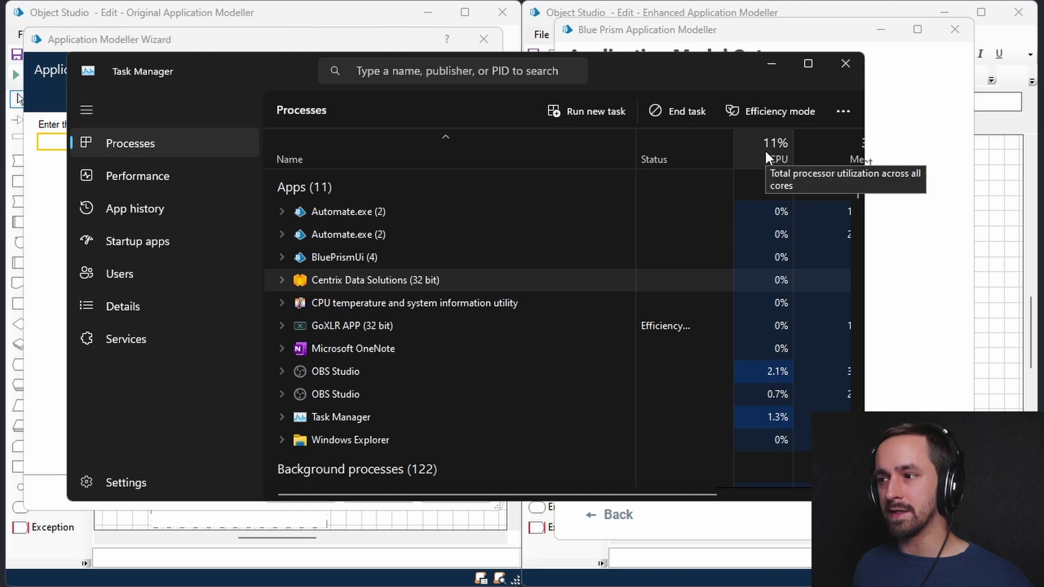
pyautogui.click(546, 276)
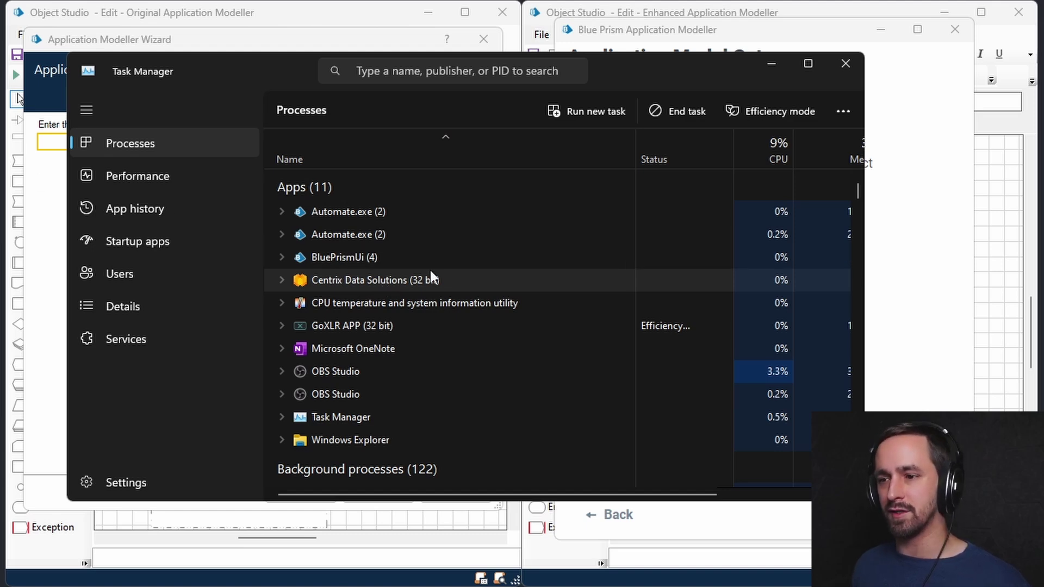
pyautogui.rightClick(357, 279)
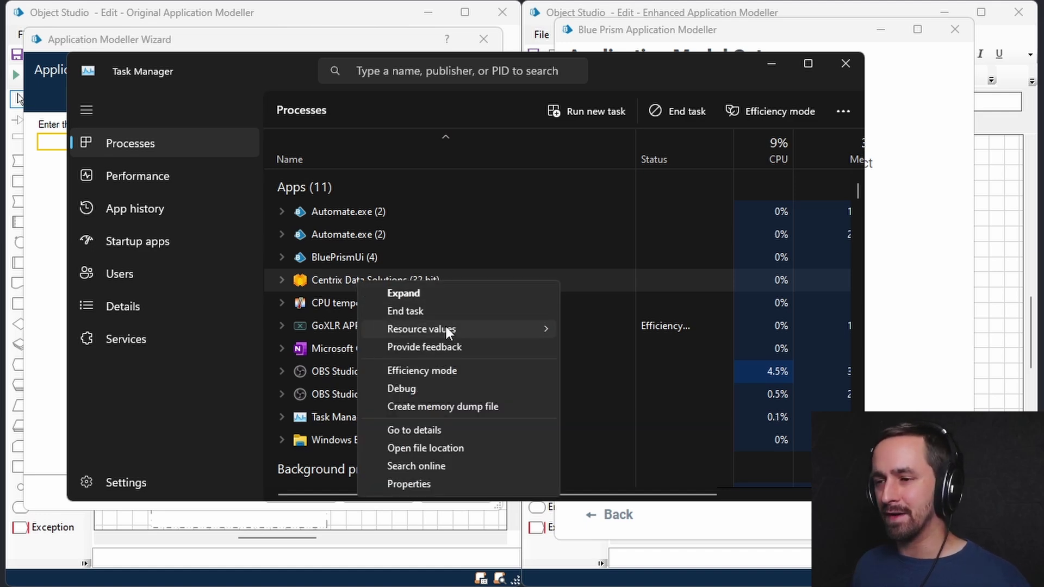
pyautogui.click(440, 429)
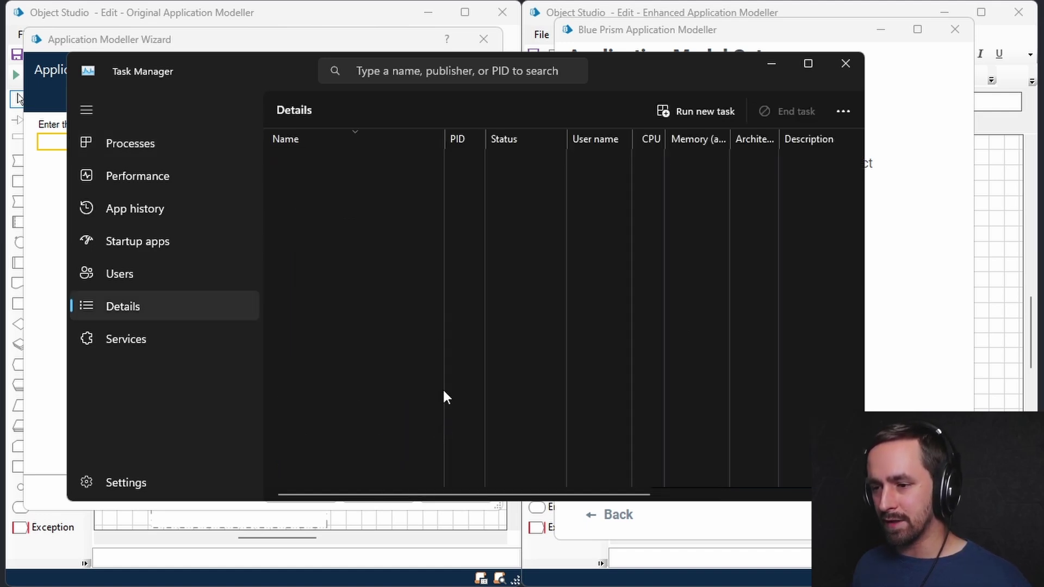
pyautogui.scroll(-5, 358, 394)
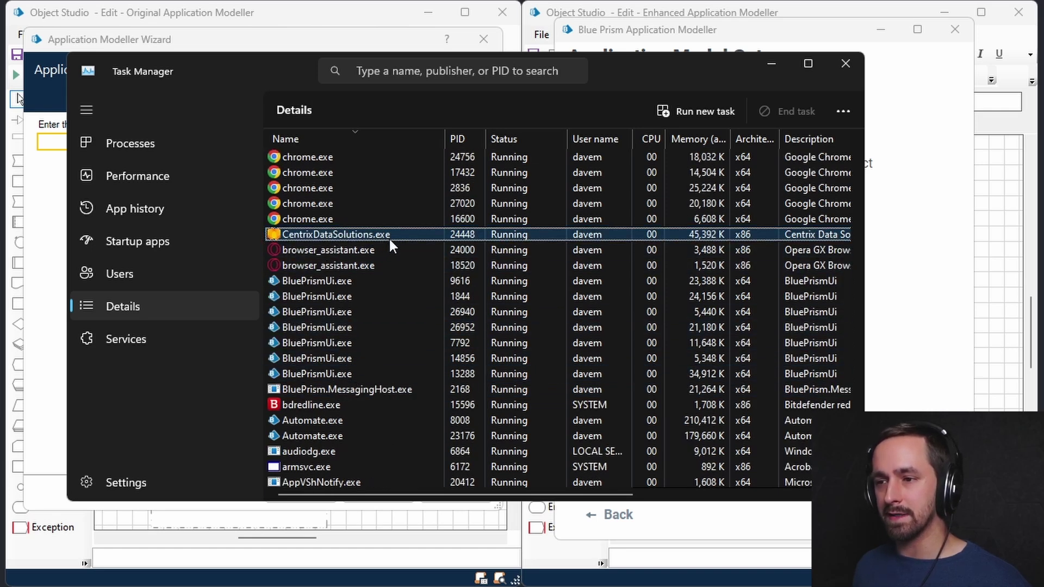
pyautogui.click(844, 64)
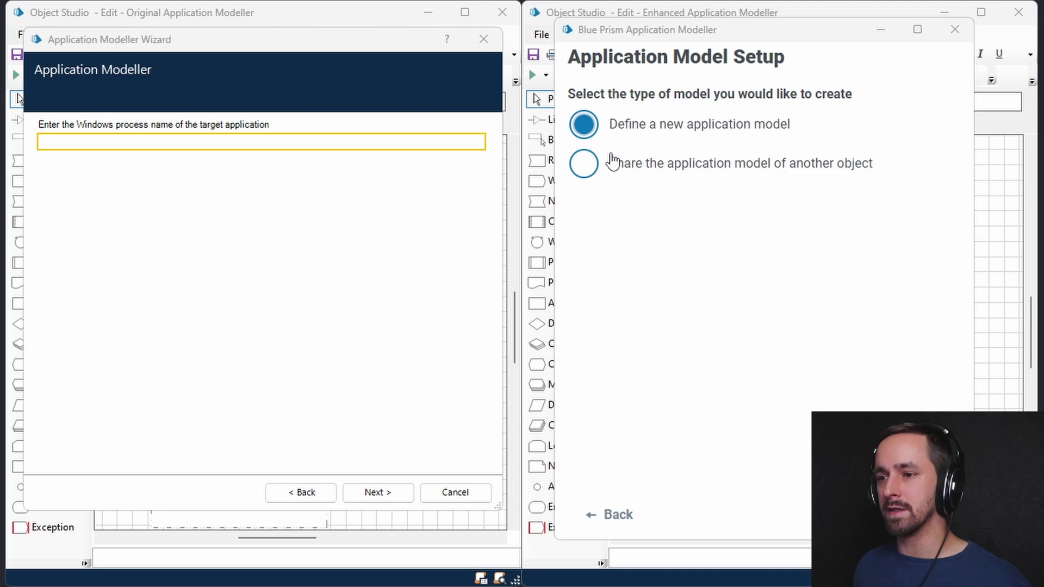
# Enter "CentrixDataSolutions" as the Windows process name of the target application and continue to the executable path.
pyautogui.click(199, 143)
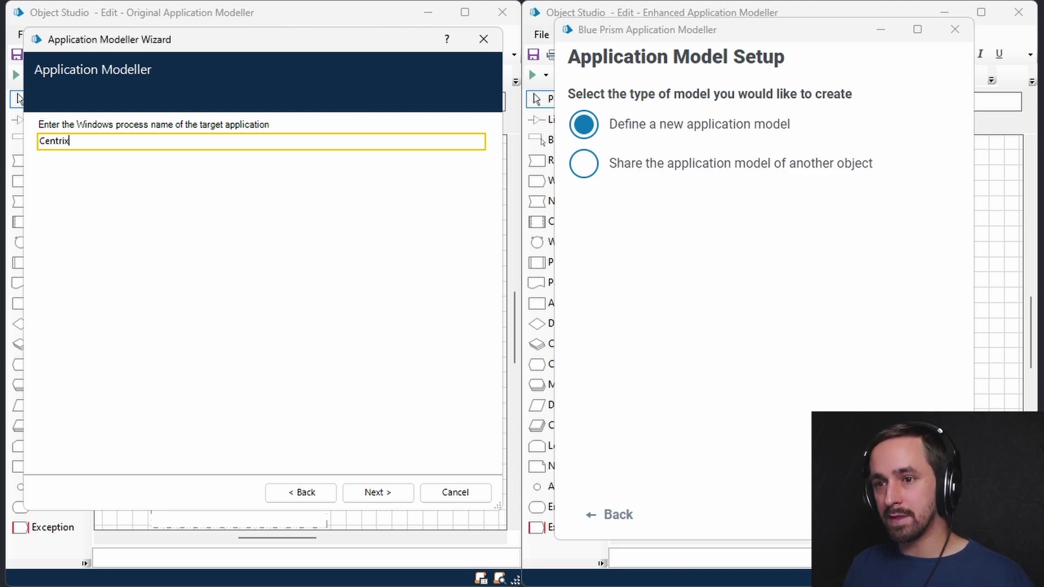
pyautogui.write('CentrixDataSolutions')
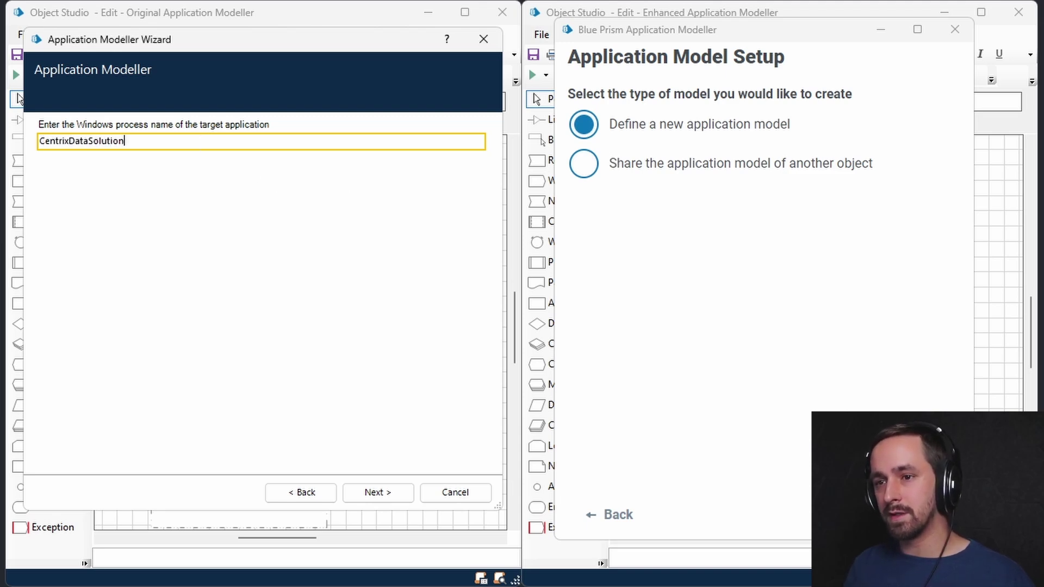
pyautogui.click(387, 488)
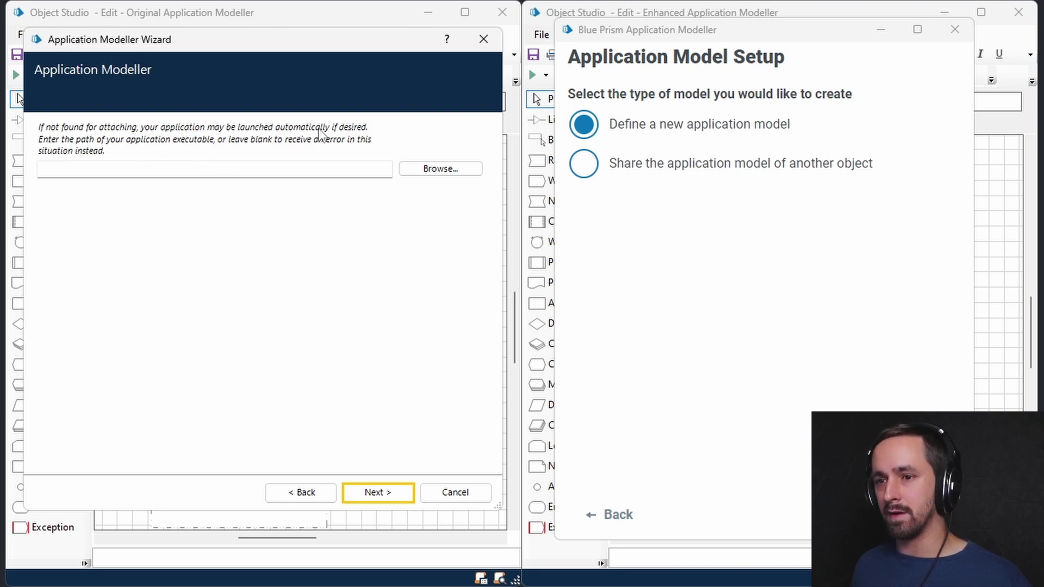
# Finish the original wizard with blank path, parameters and options, invasive techniques disabled, and the Embedded (default) Application Manager mode.
pyautogui.click(390, 492)
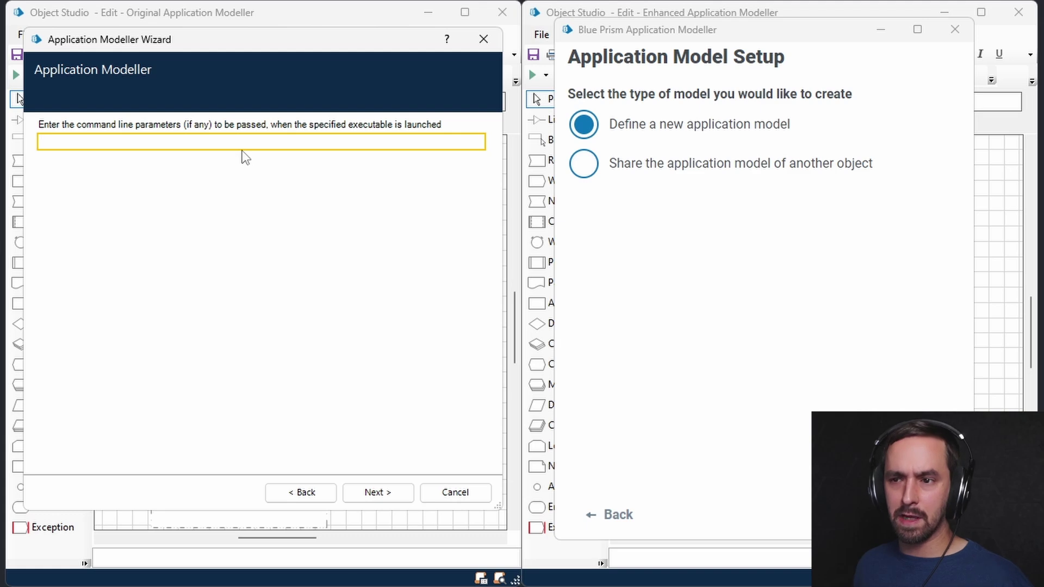
pyautogui.click(391, 491)
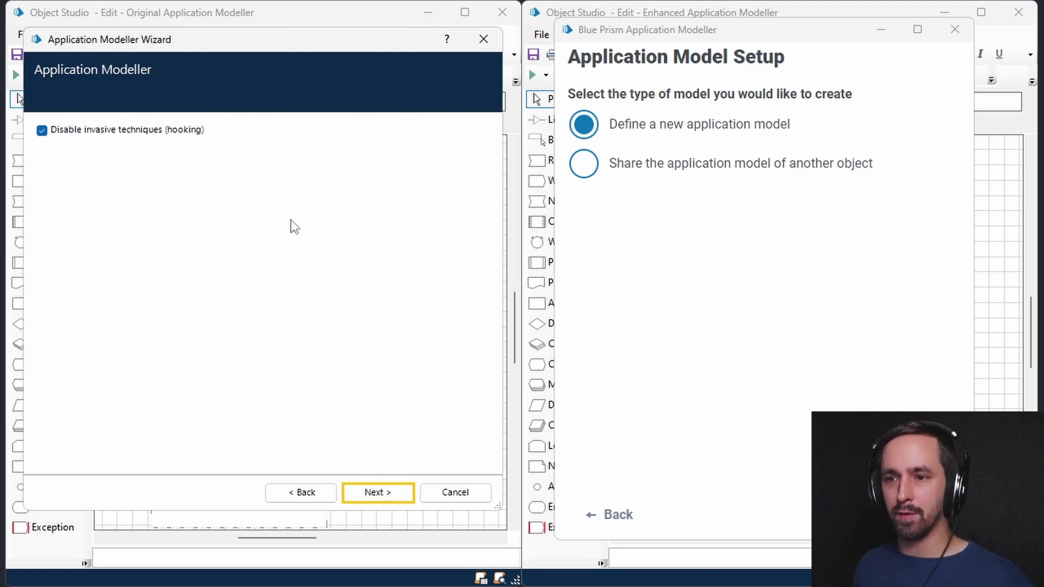
pyautogui.click(383, 492)
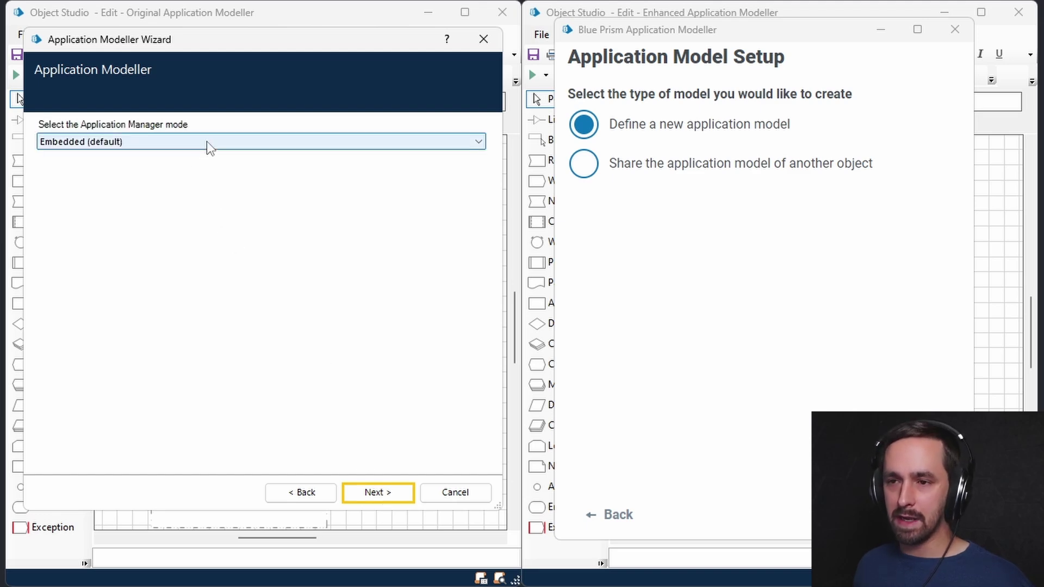
pyautogui.click(403, 498)
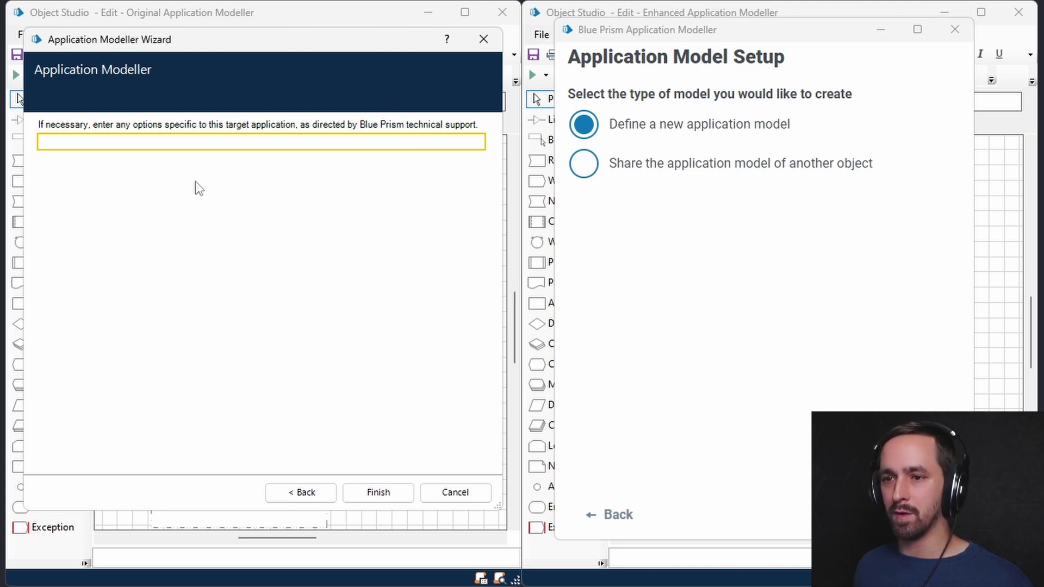
pyautogui.click(397, 495)
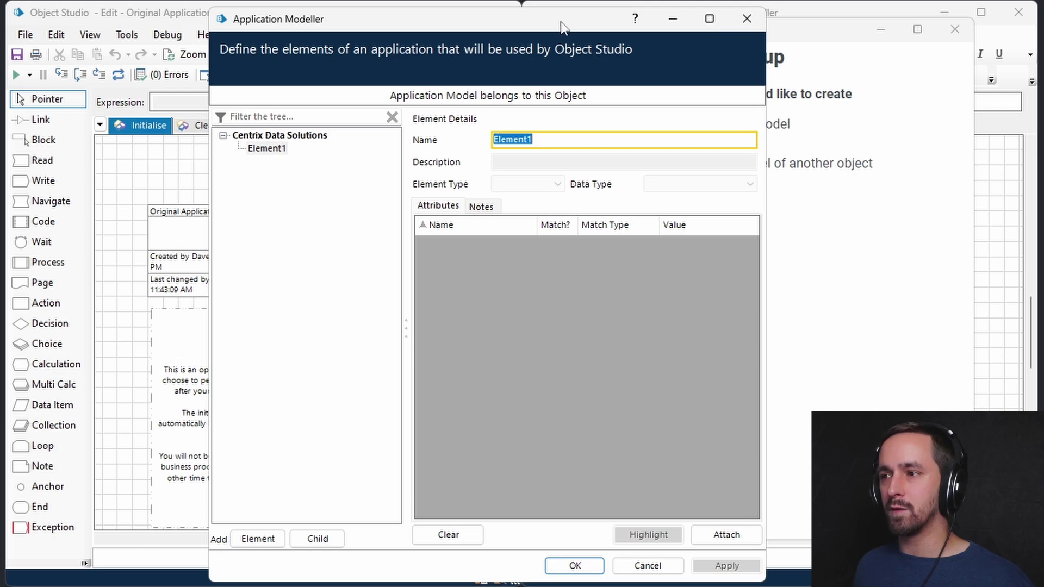
# Move and narrow the original Application Modeller window so it sits beside the enhanced modeller.
pyautogui.moveTo(563, 28); pyautogui.dragTo(358, 12)
pyautogui.click(568, 75)
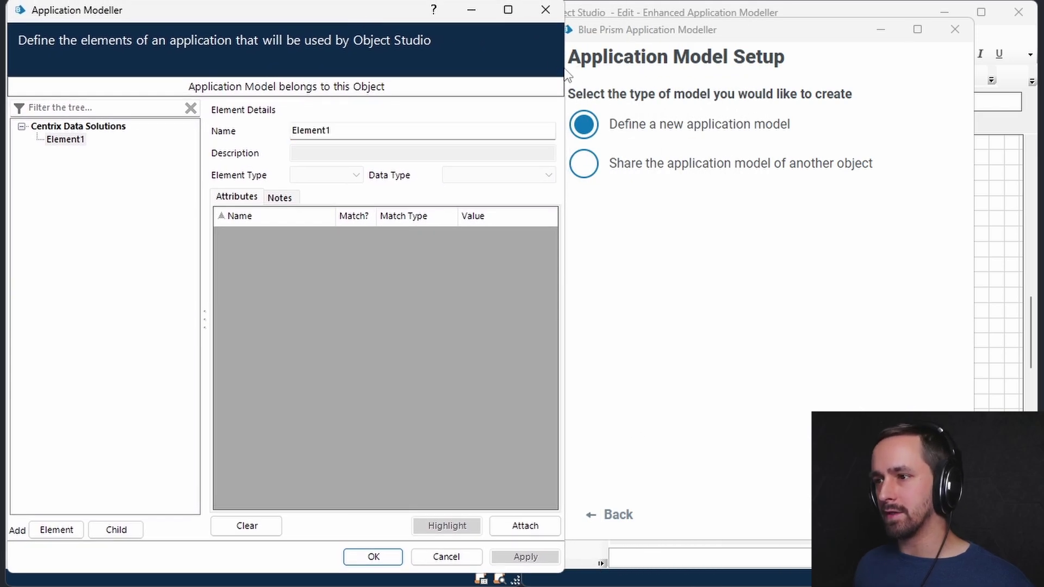
pyautogui.moveTo(564, 75); pyautogui.dragTo(524, 71)
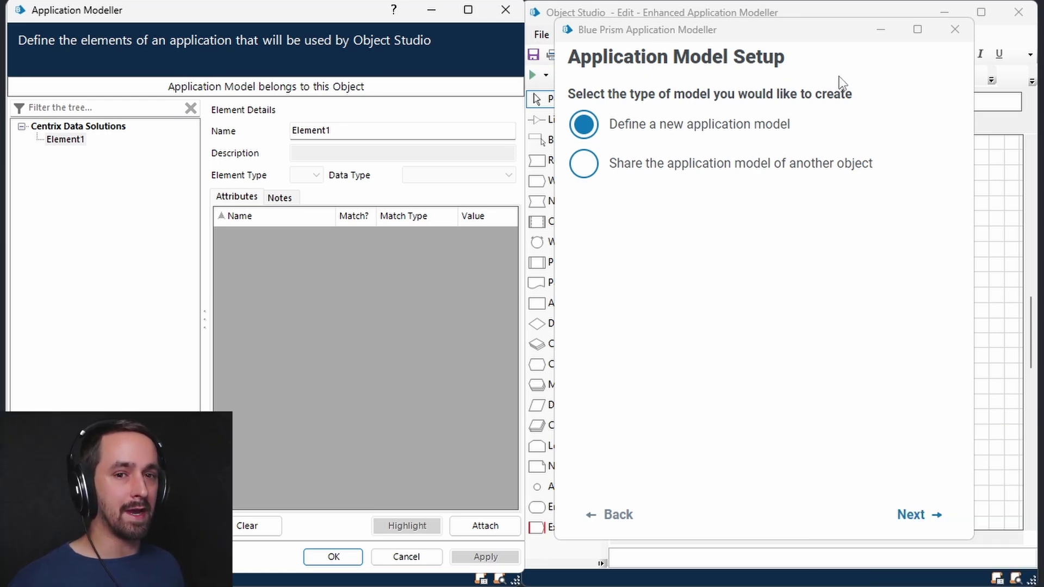
# Define a new application model in the enhanced modeller for an application that will already be running.
pyautogui.click(724, 129)
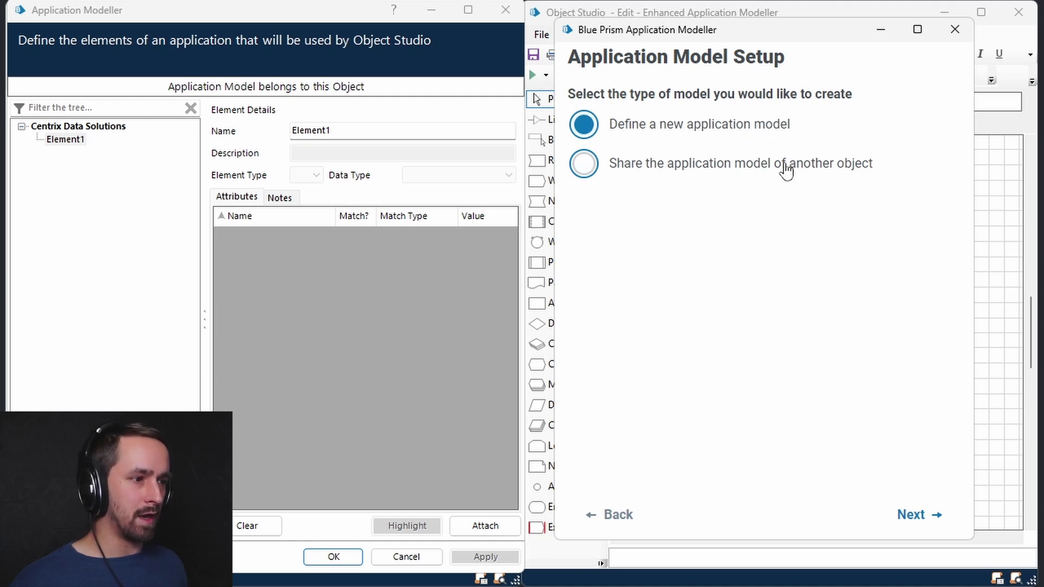
pyautogui.click(915, 524)
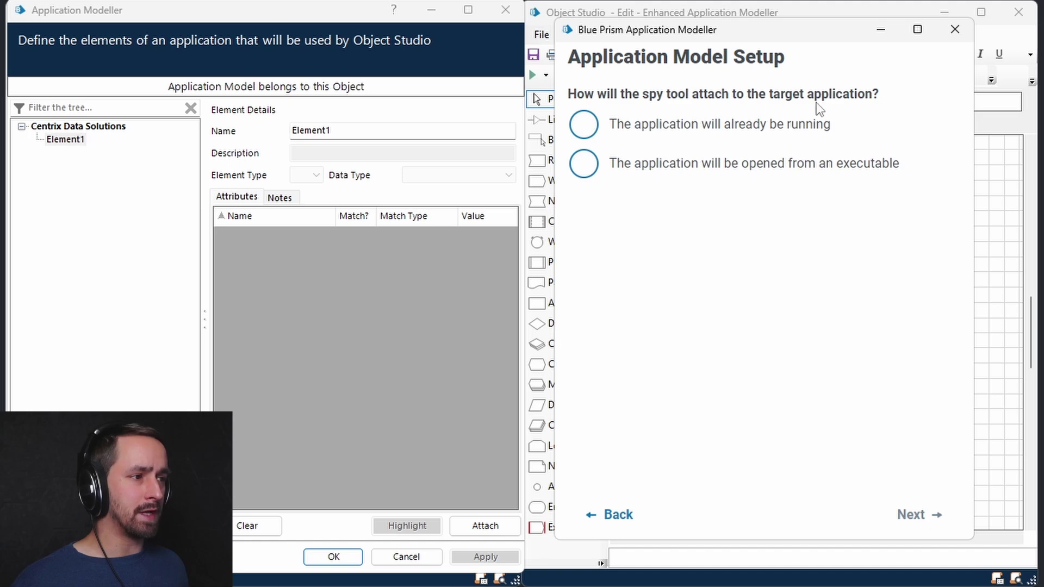
pyautogui.click(655, 130)
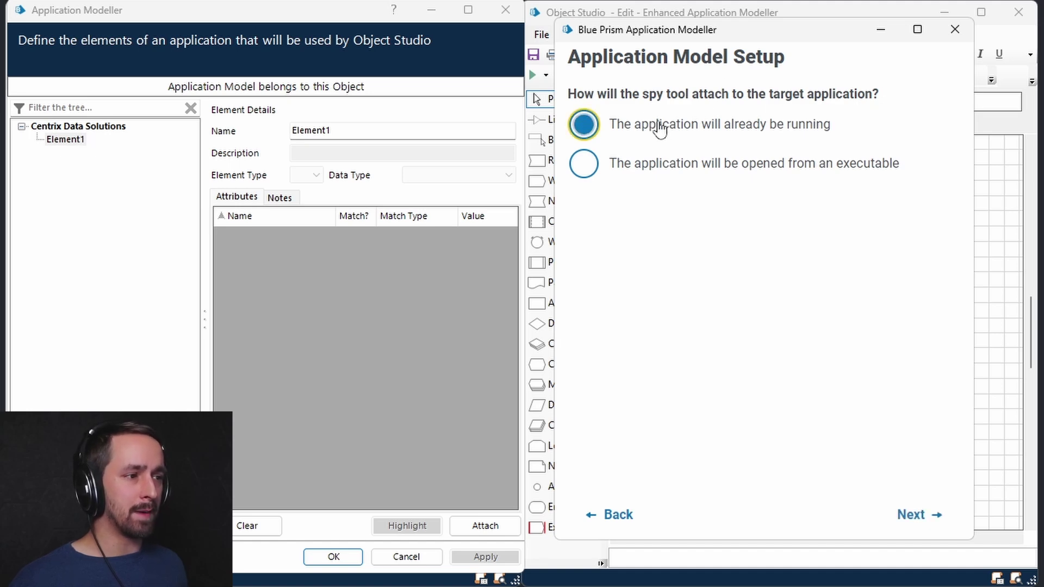
pyautogui.click(926, 515)
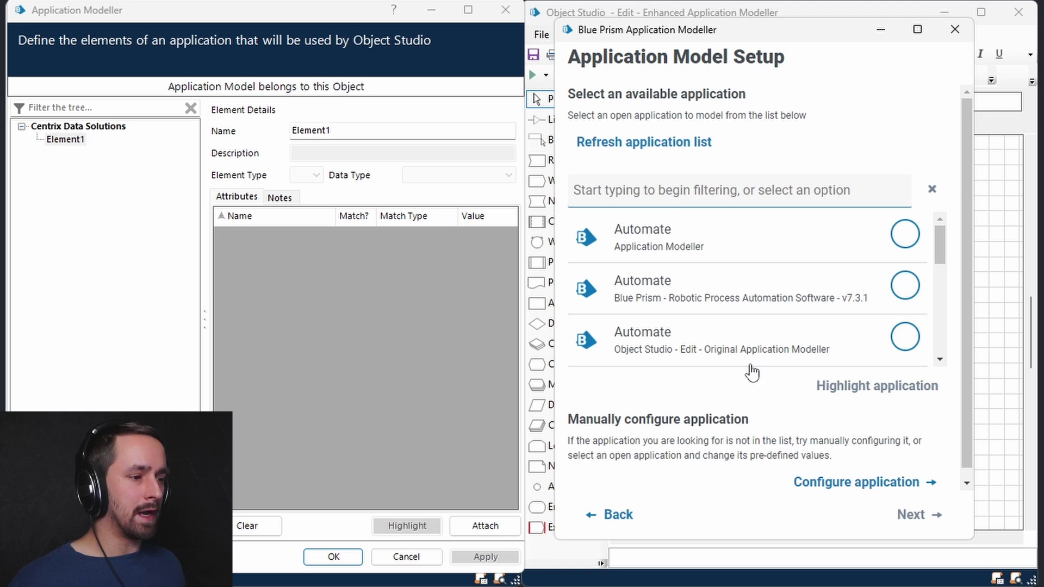
# Examine the open applications and the manual configuration fields for window title, process name and application type, and return to the model type selection.
pyautogui.scroll(-3, 750, 363)
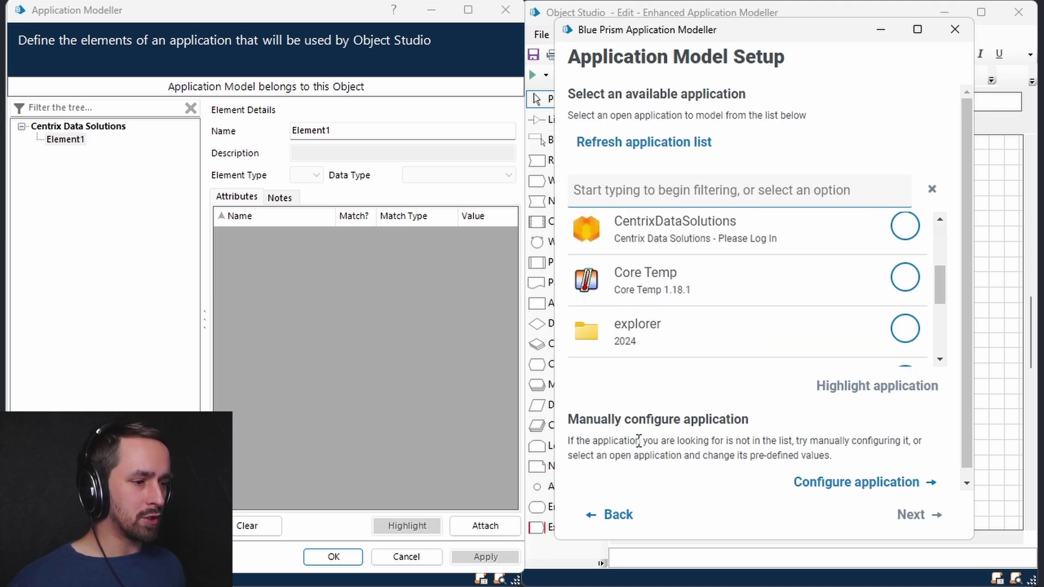
pyautogui.scroll(-1, 637, 437)
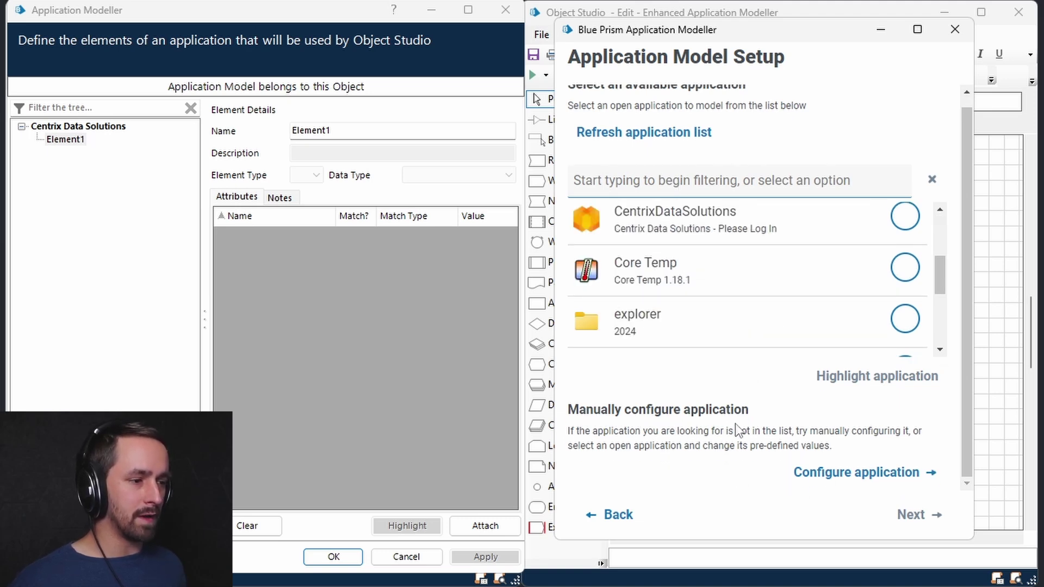
pyautogui.click(833, 480)
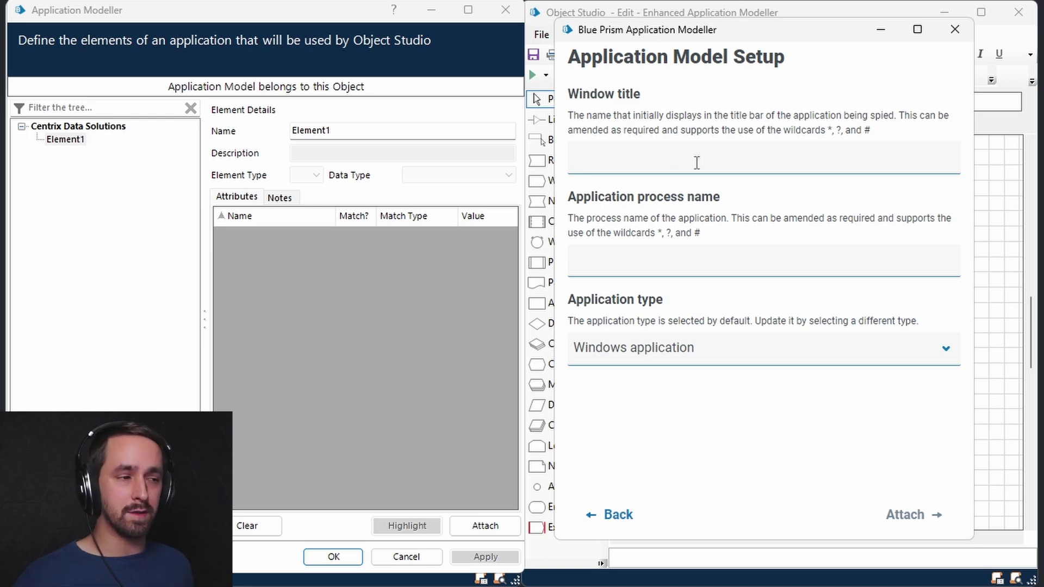
pyautogui.click(722, 263)
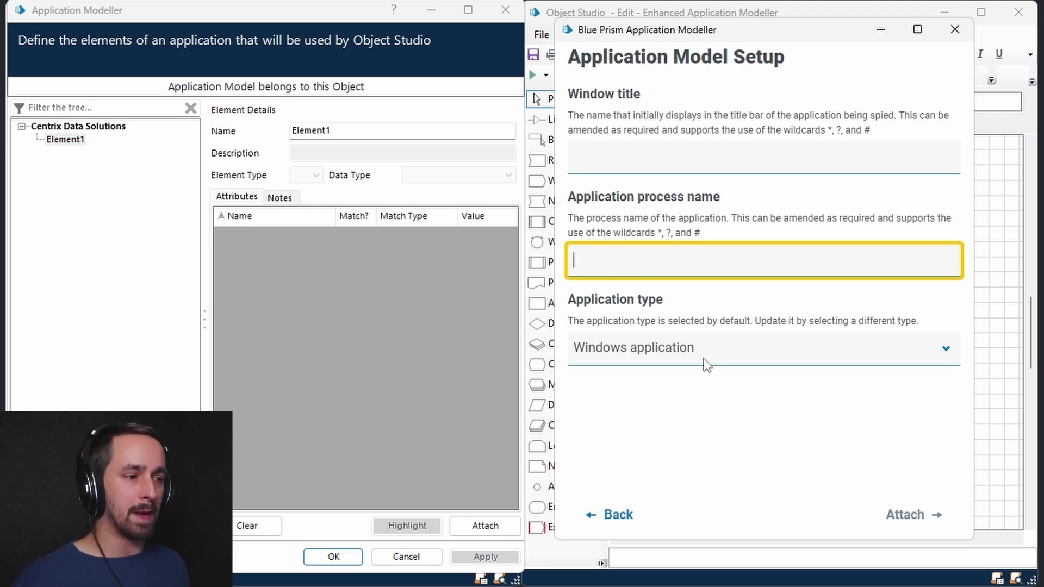
pyautogui.click(612, 520)
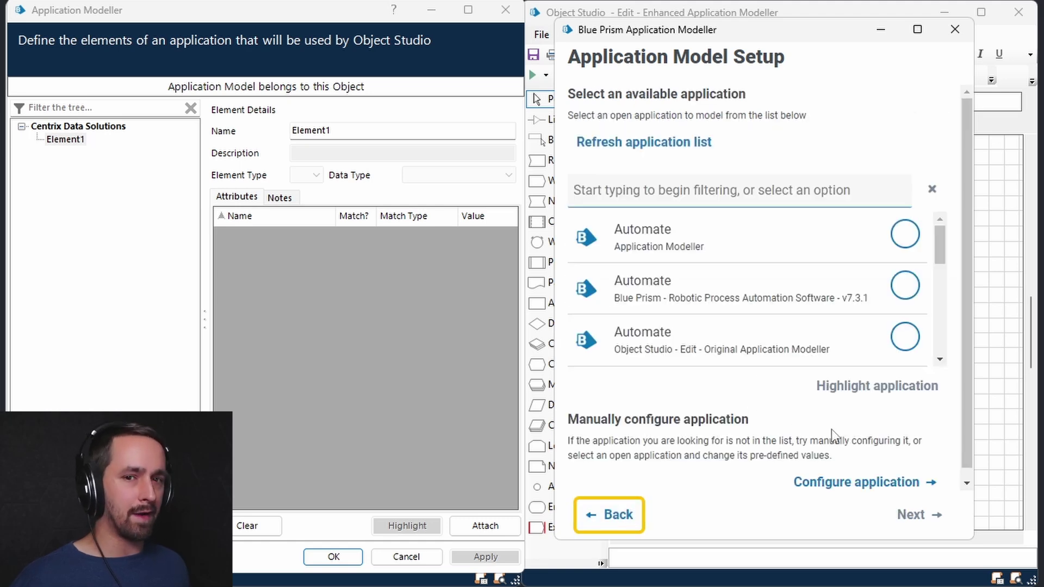
pyautogui.click(618, 516)
pyautogui.click(619, 517)
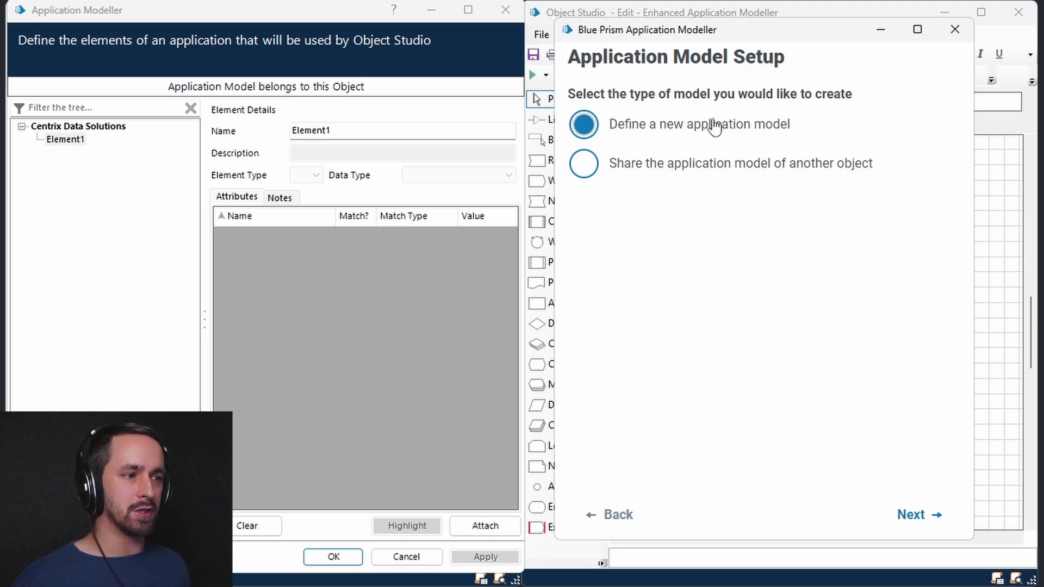
# Continue with a new model for an already running application and filter the available applications by "cent".
pyautogui.click(921, 515)
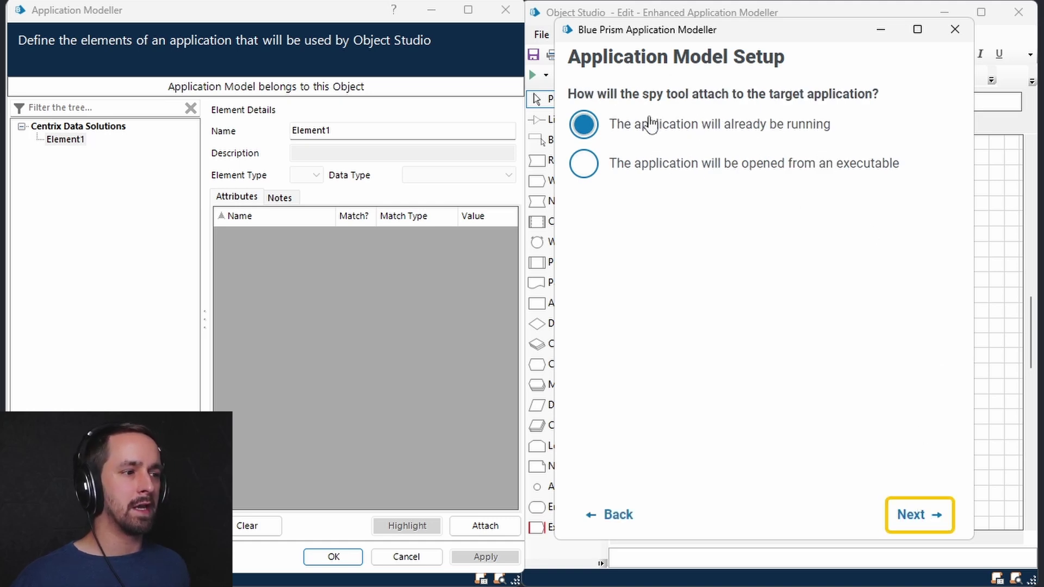
pyautogui.click(937, 517)
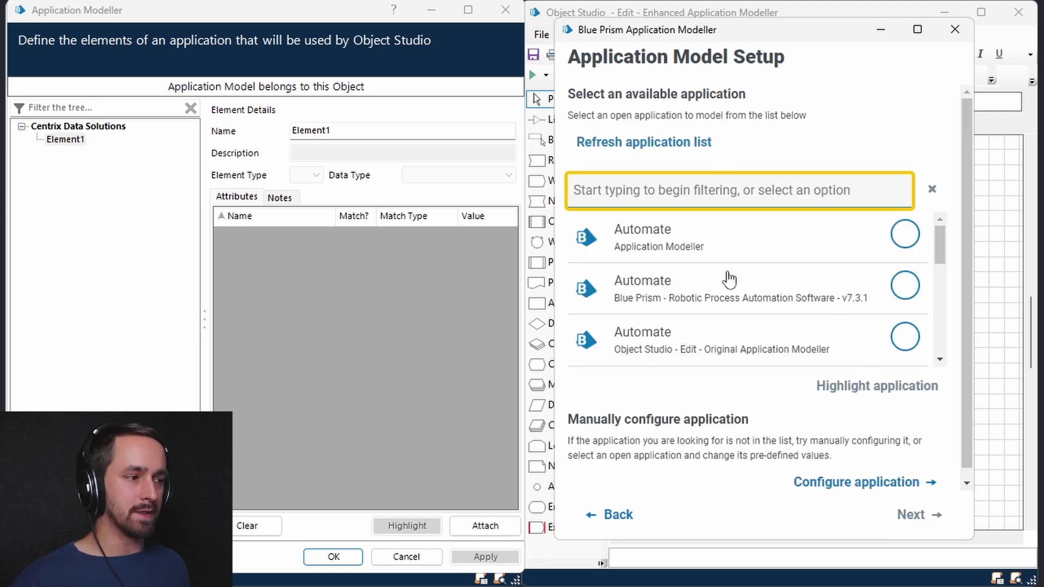
pyautogui.scroll(-2, 728, 278)
pyautogui.scroll(2, 720, 263)
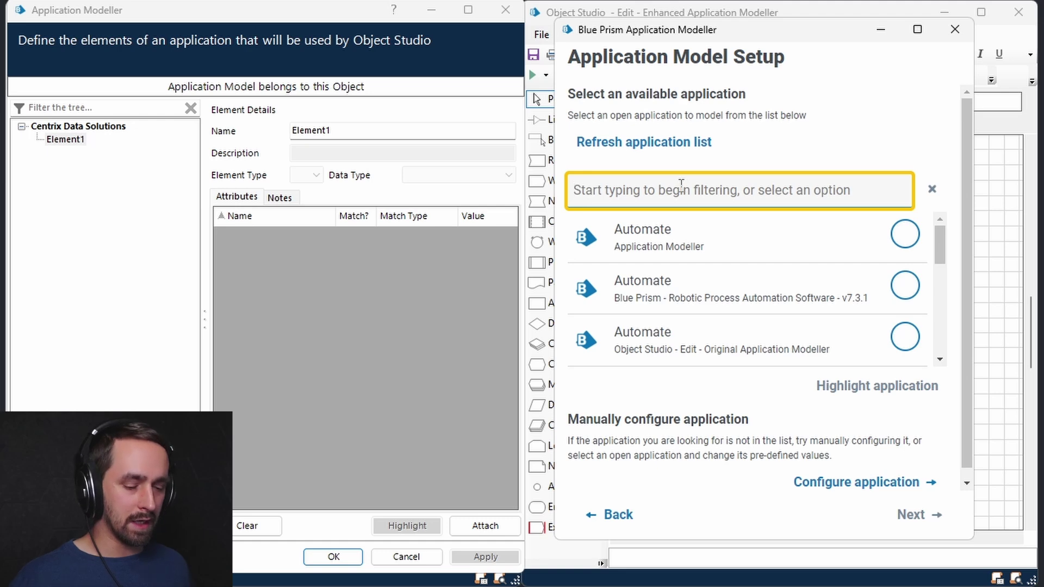
pyautogui.write('cent')
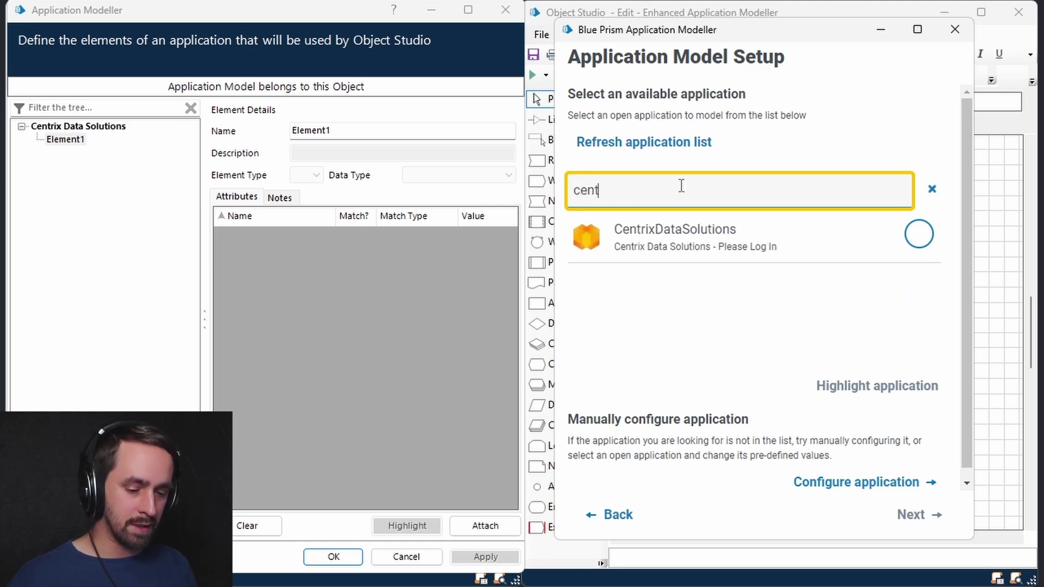
# Filter the available applications by "centrix", select CentrixDataSolutions, highlight its window and continue the model setup.
pyautogui.write('rix')
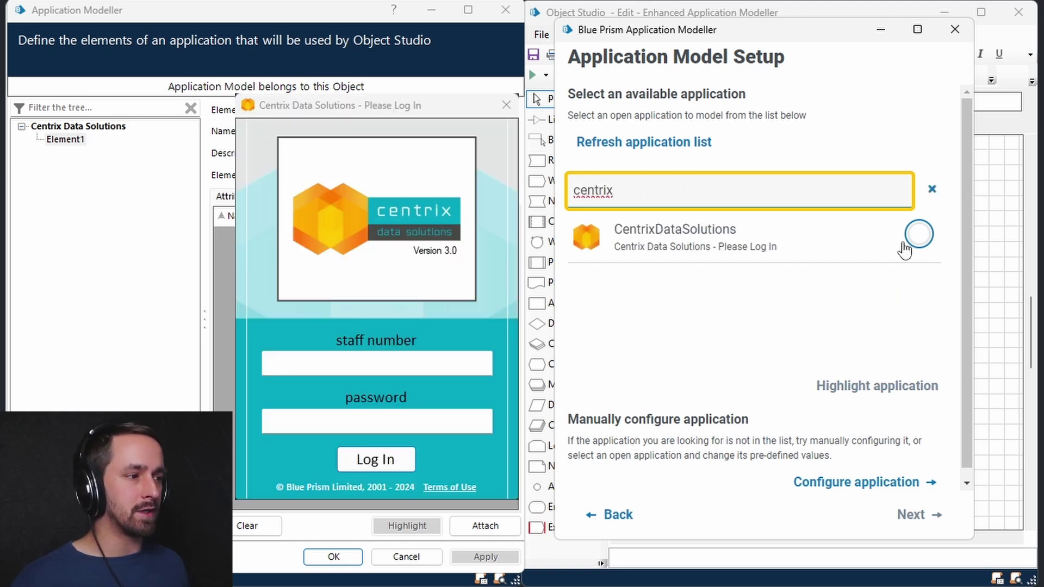
pyautogui.click(903, 248)
pyautogui.click(878, 388)
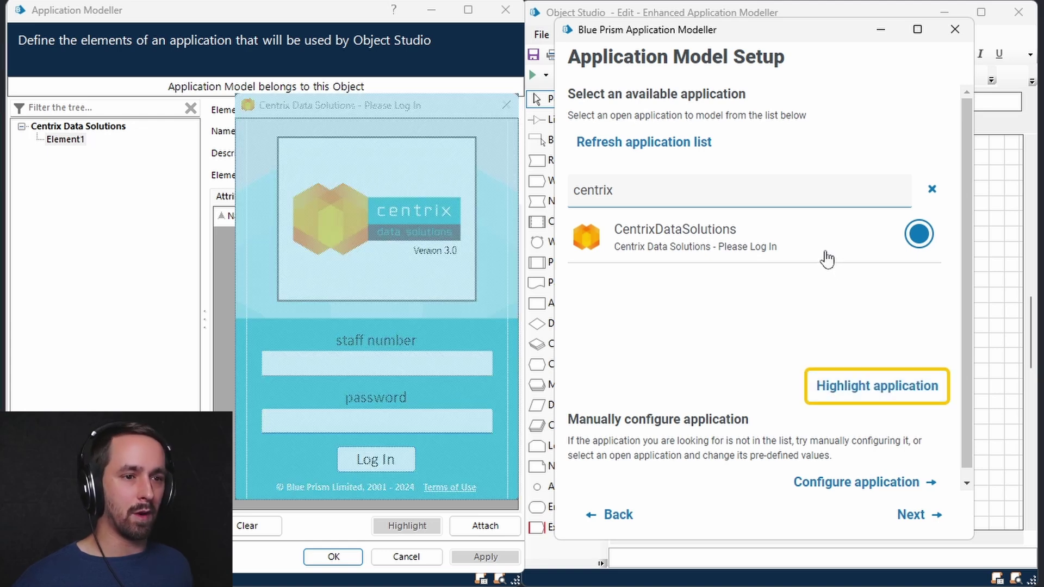
pyautogui.click(912, 518)
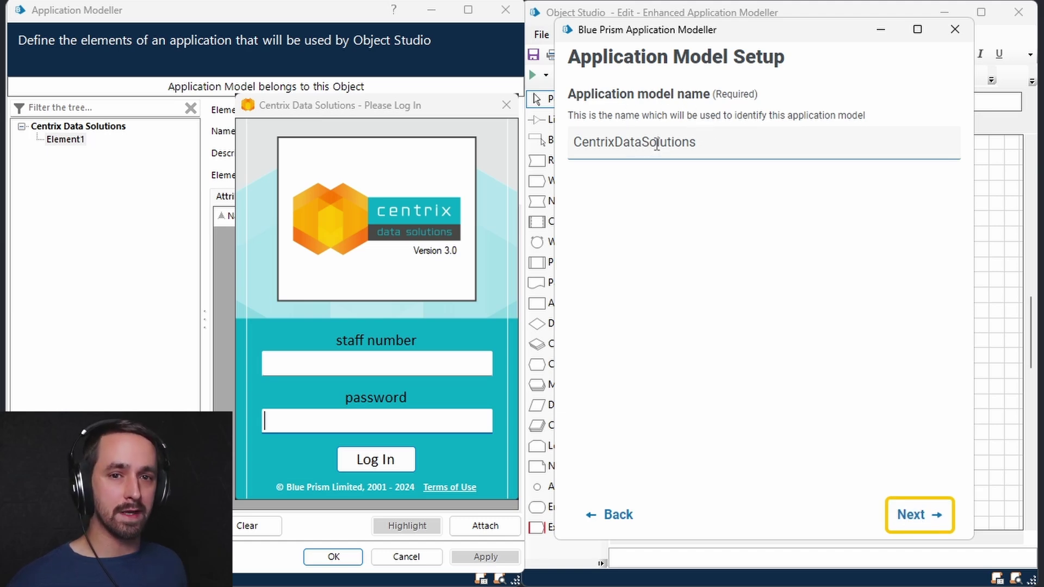
# Name the application model "Centrix Data Solutions" with spaces between the words and create the model.
pyautogui.click(713, 144)
pyautogui.click(717, 141)
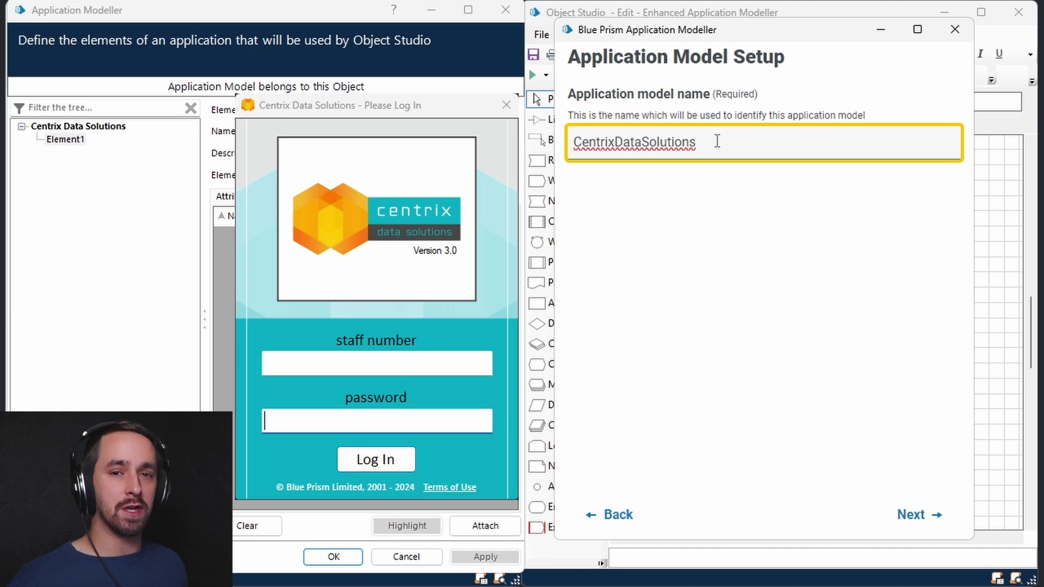
pyautogui.click(619, 143)
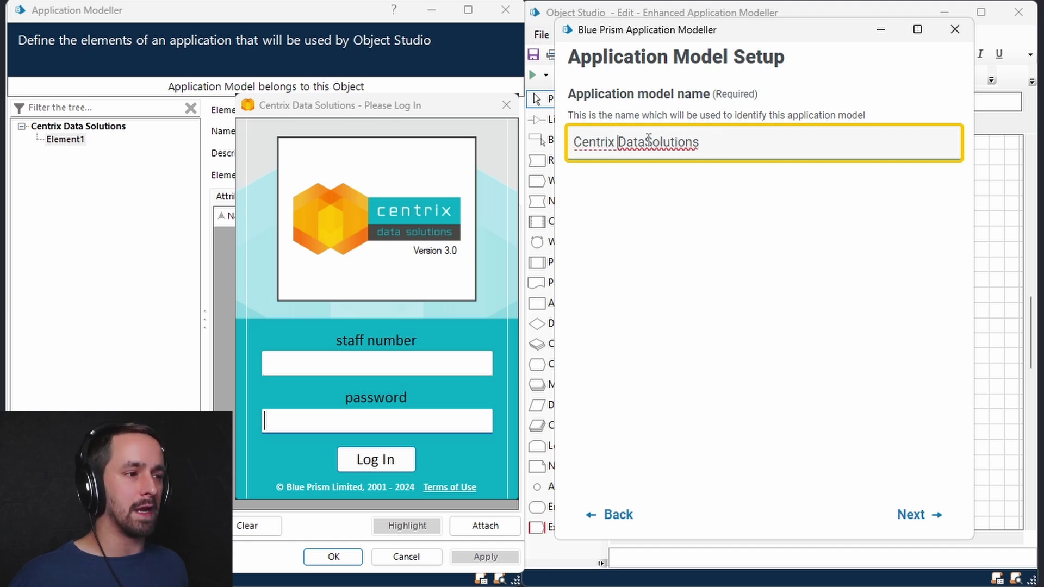
pyautogui.click(646, 142)
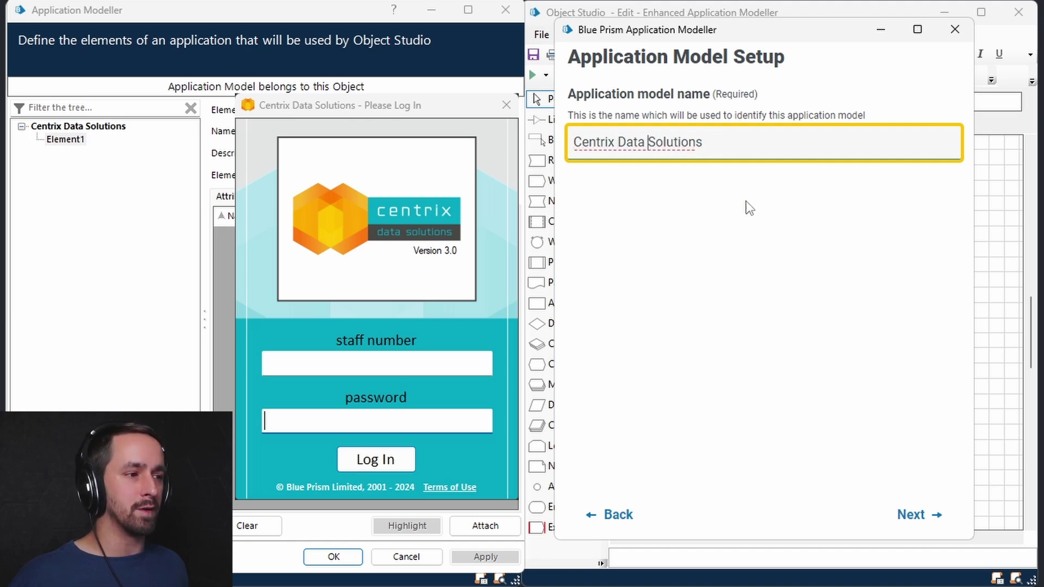
pyautogui.click(916, 521)
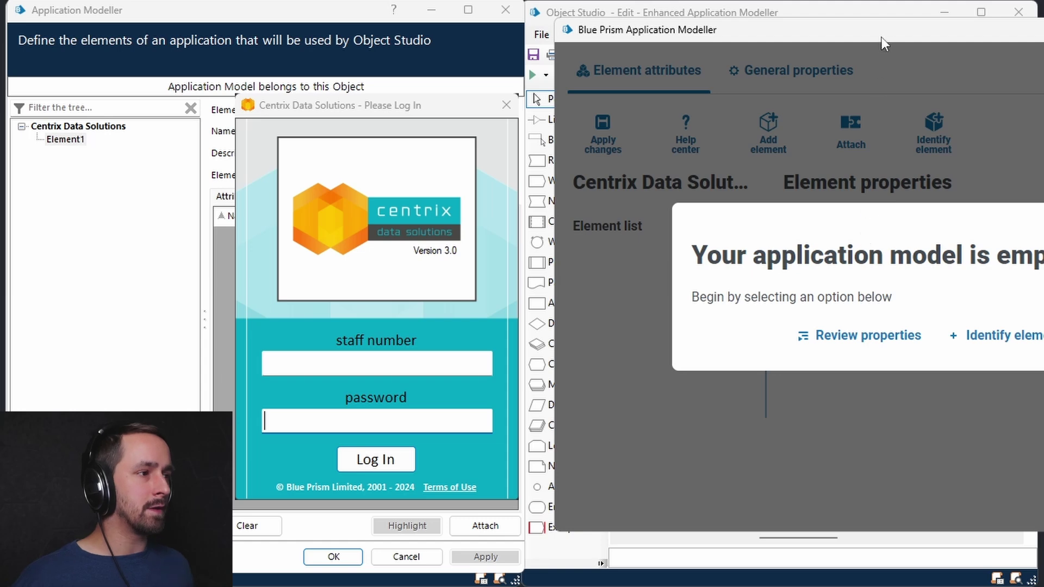
# Review the new model's properties, set the window title to "Centrix Data Solutions*" and return to the element attributes.
pyautogui.moveTo(882, 37); pyautogui.dragTo(711, 31)
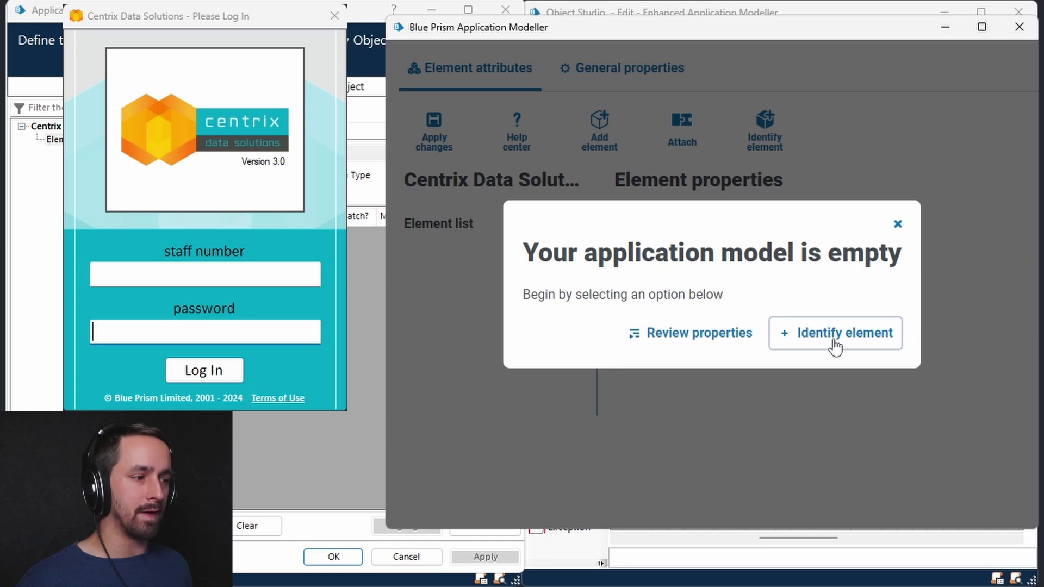
pyautogui.click(679, 337)
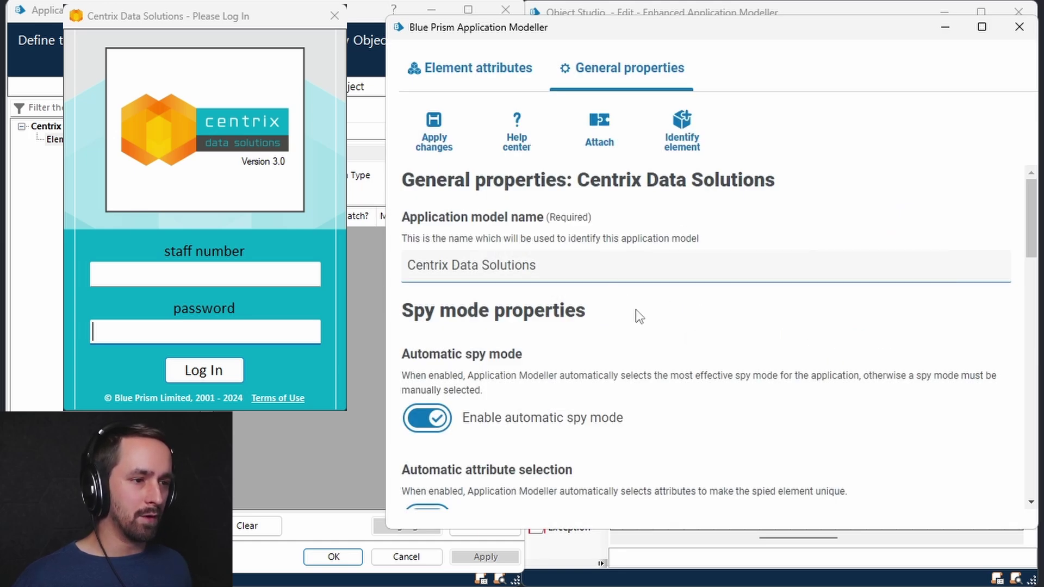
pyautogui.scroll(-10, 636, 310)
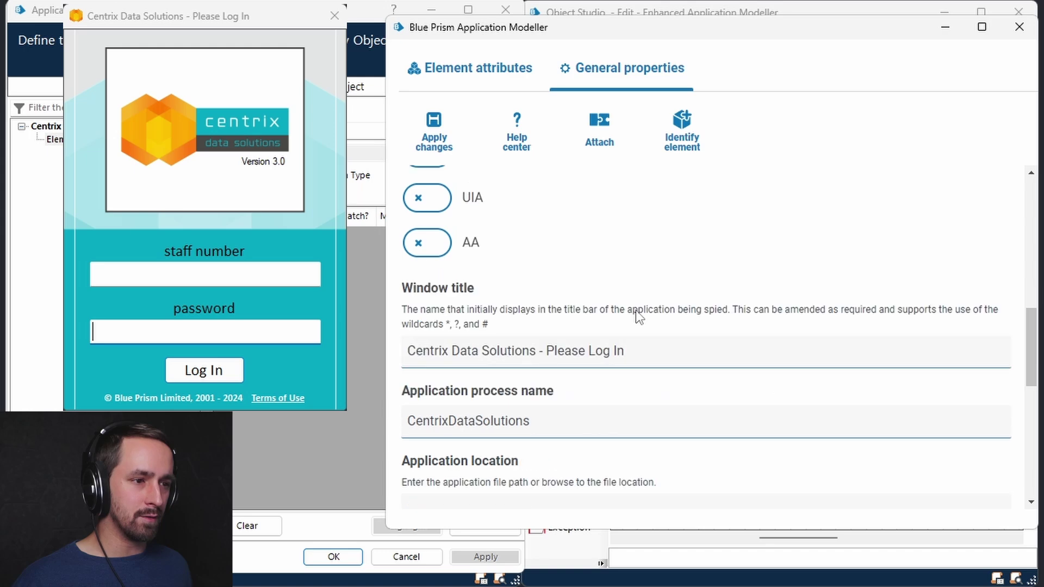
pyautogui.scroll(-3, 636, 311)
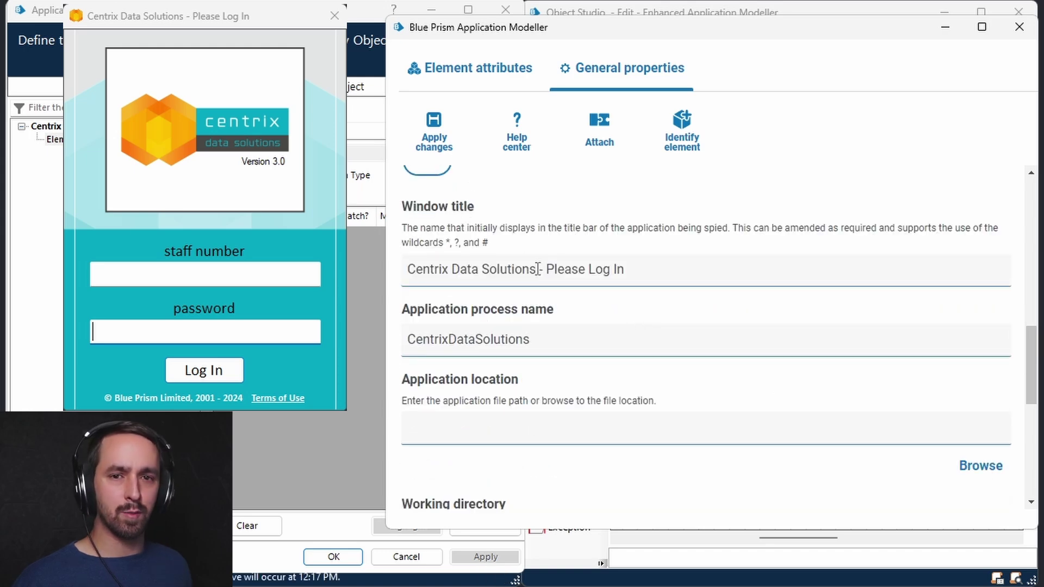
pyautogui.moveTo(537, 269); pyautogui.dragTo(644, 271)
pyautogui.write('*')
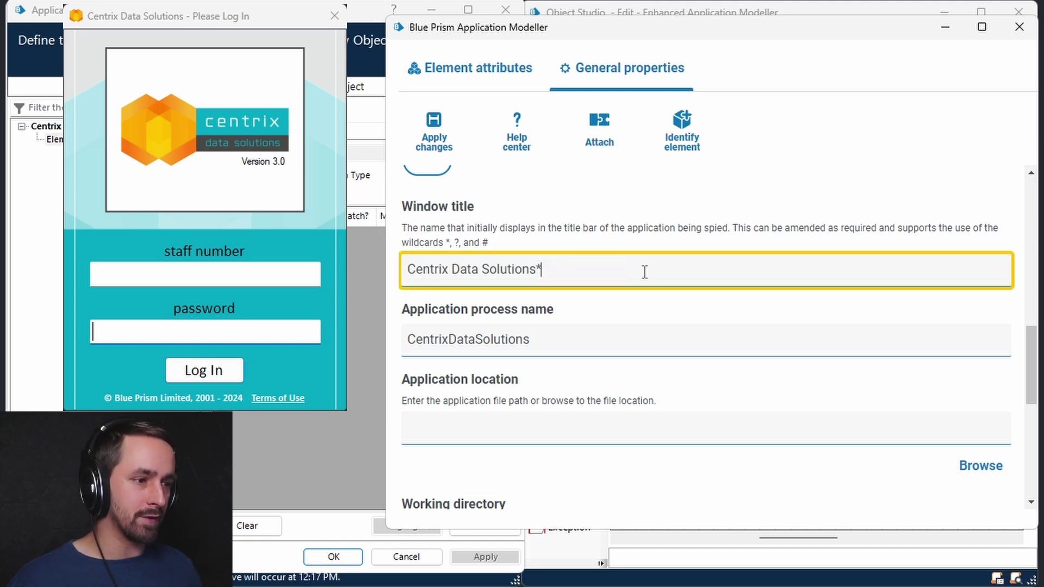
pyautogui.click(495, 70)
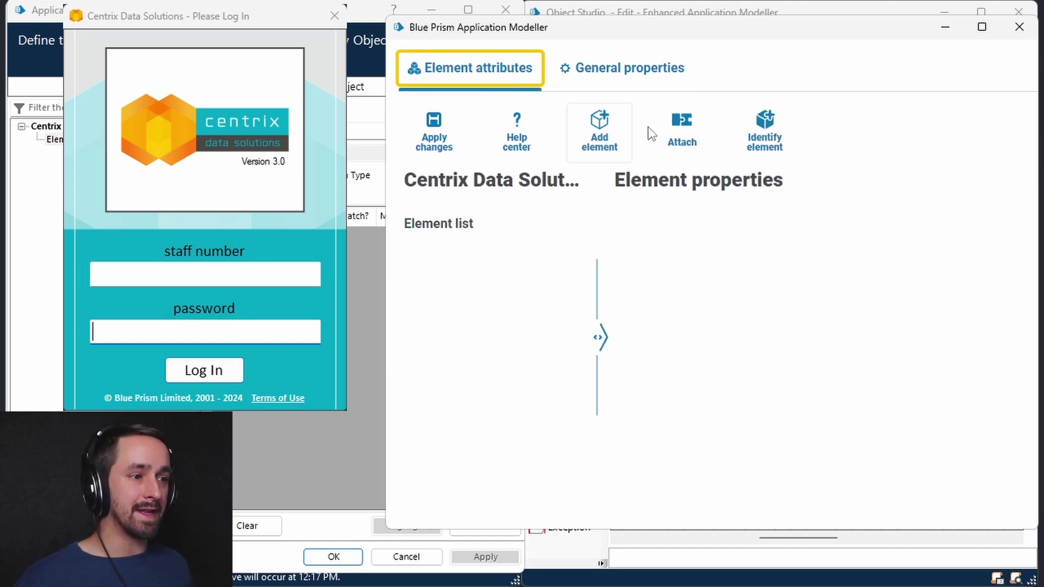
pyautogui.moveTo(644, 33)
pyautogui.mouseDown()
pyautogui.moveTo(655, 34)
pyautogui.moveTo(628, 36)
pyautogui.mouseUp()
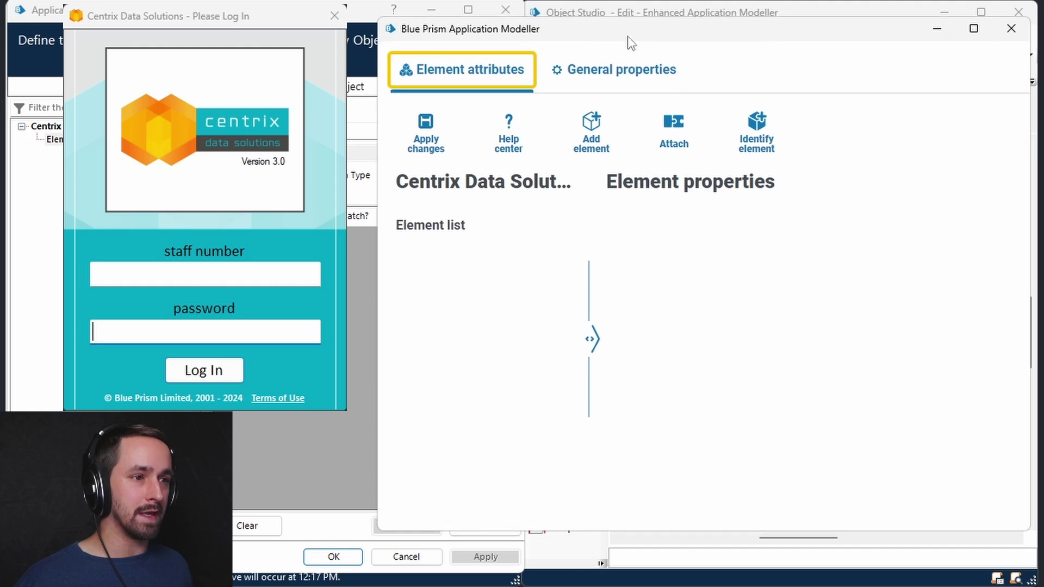
pyautogui.click(370, 8)
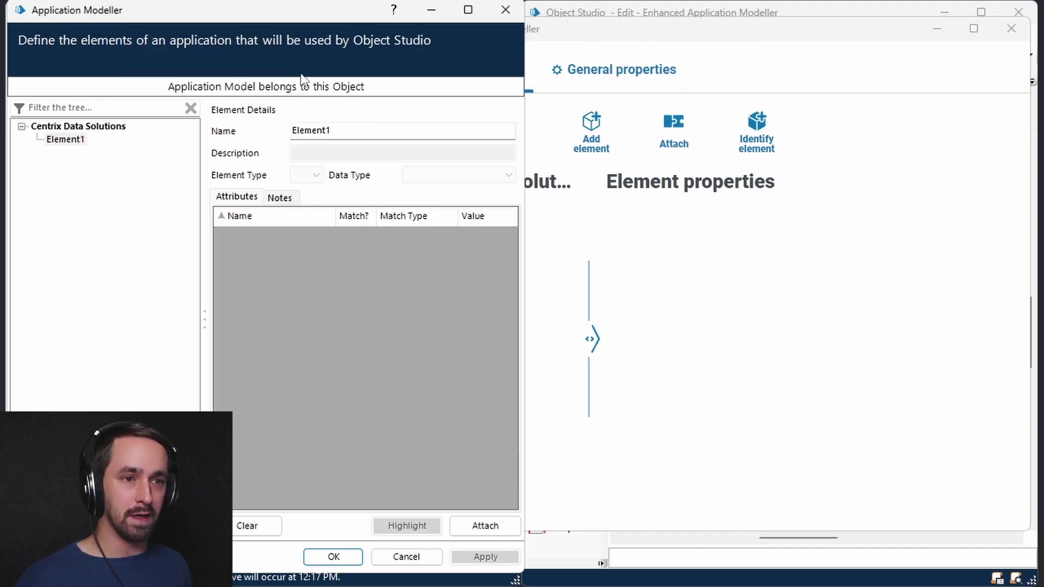
pyautogui.click(691, 33)
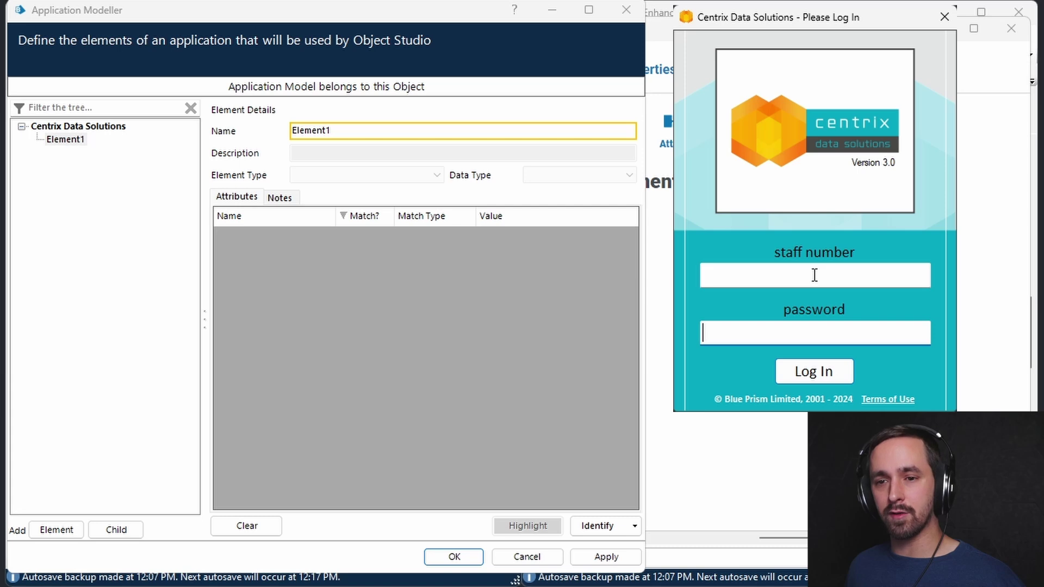
pyautogui.click(814, 276)
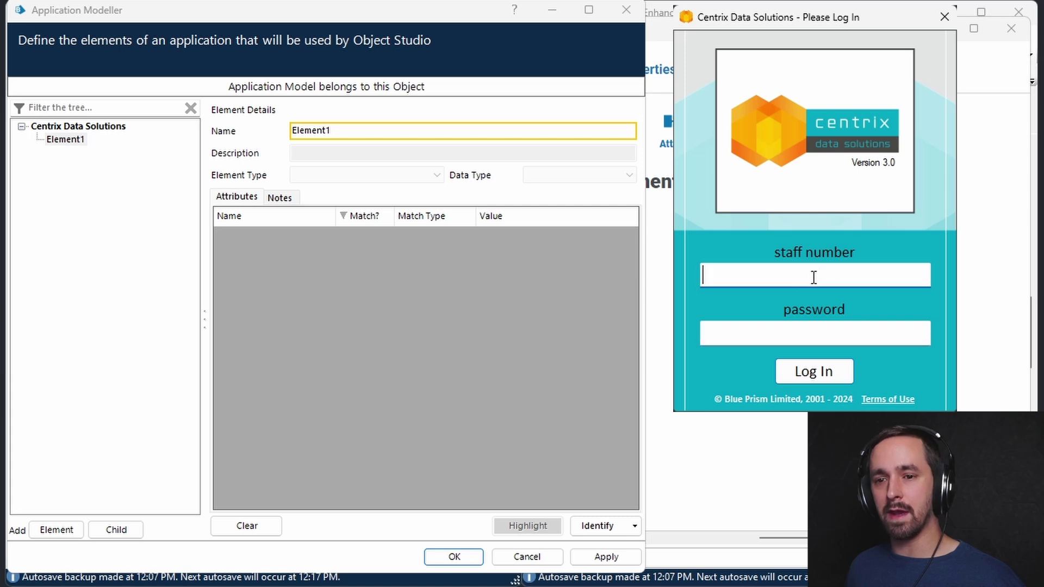
pyautogui.click(796, 338)
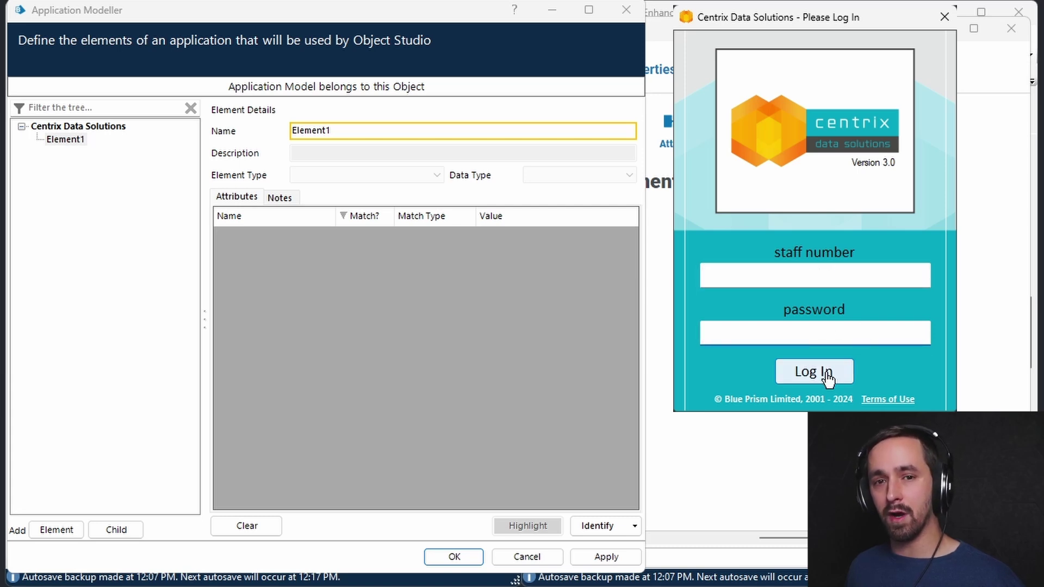
# Identify Element1 in the original modeller as the staff number field of the login window, using Win32 mode.
pyautogui.click(68, 140)
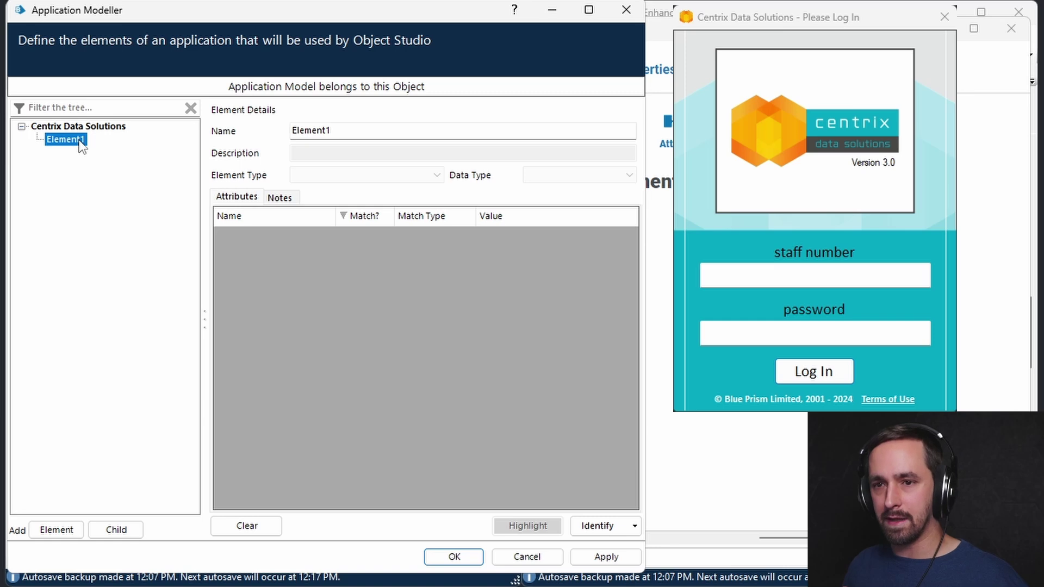
pyautogui.click(598, 526)
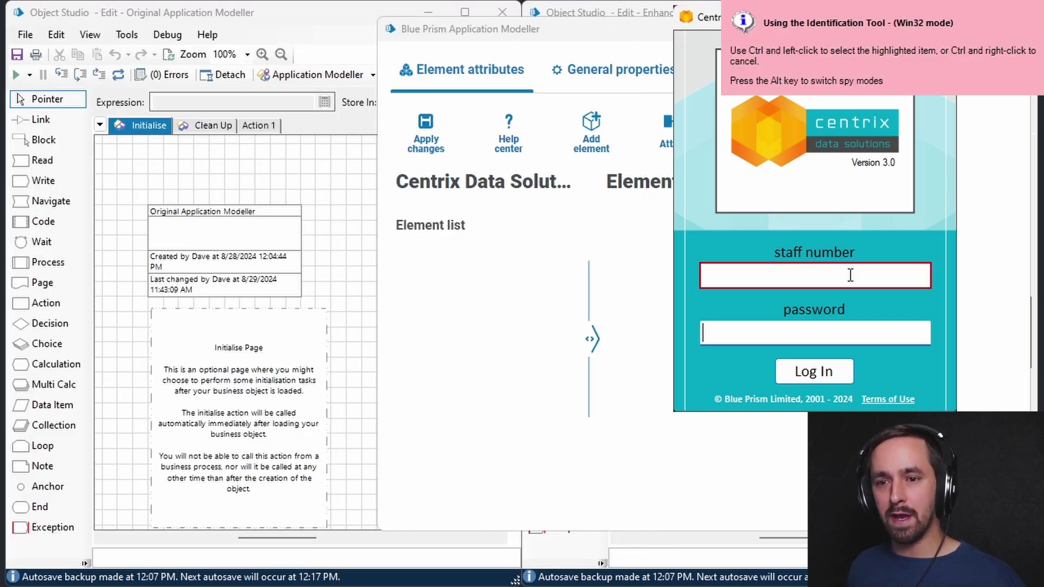
pyautogui.keyDown('ctrl'); pyautogui.click(851, 275); pyautogui.keyUp('ctrl')
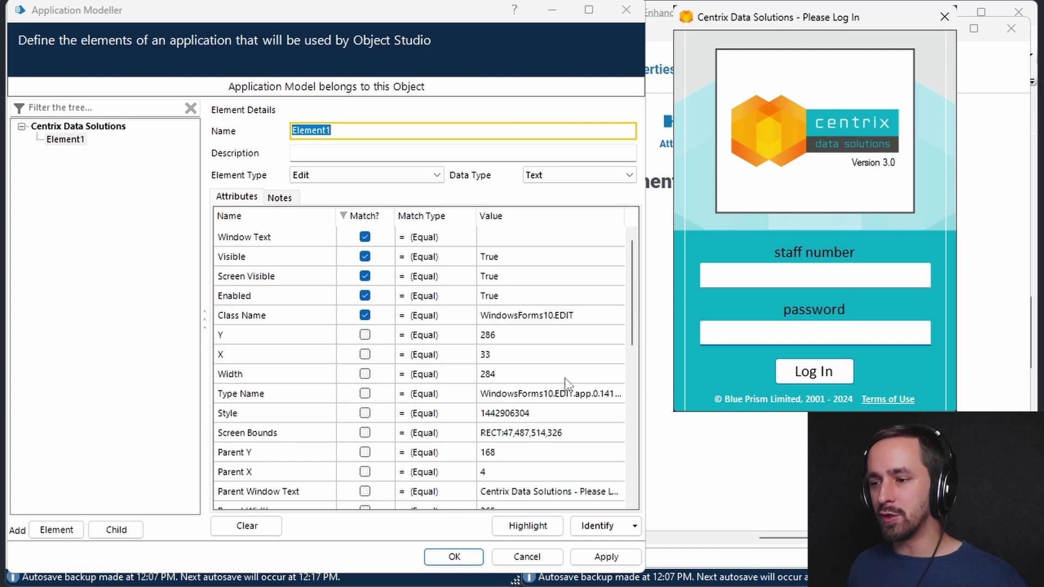
# Add two elements to the original model, identifying the password field and the Log In button in Win32 mode.
pyautogui.click(57, 530)
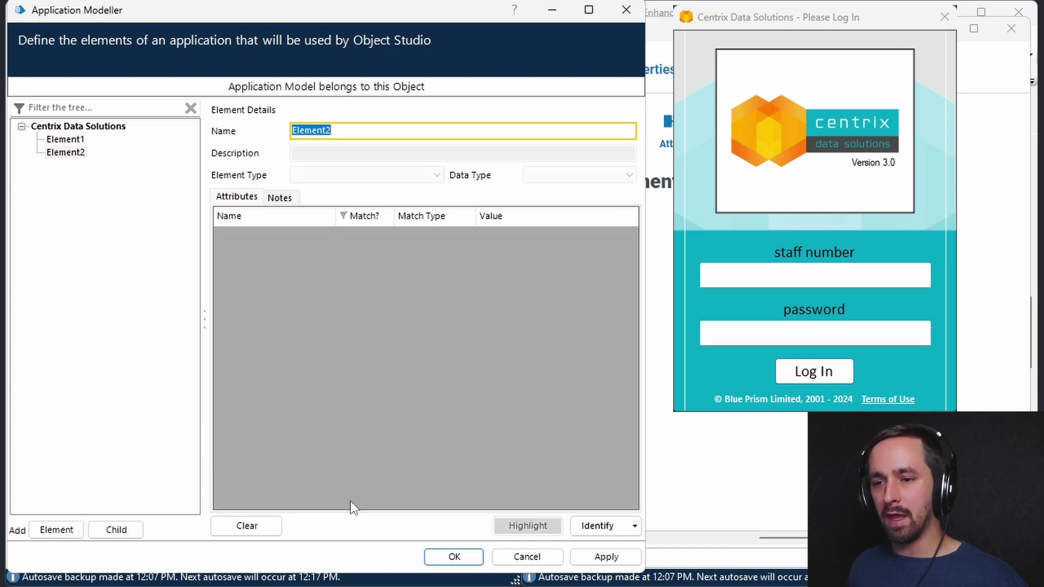
pyautogui.click(595, 526)
pyautogui.keyDown('ctrl'); pyautogui.click(874, 331); pyautogui.keyUp('ctrl')
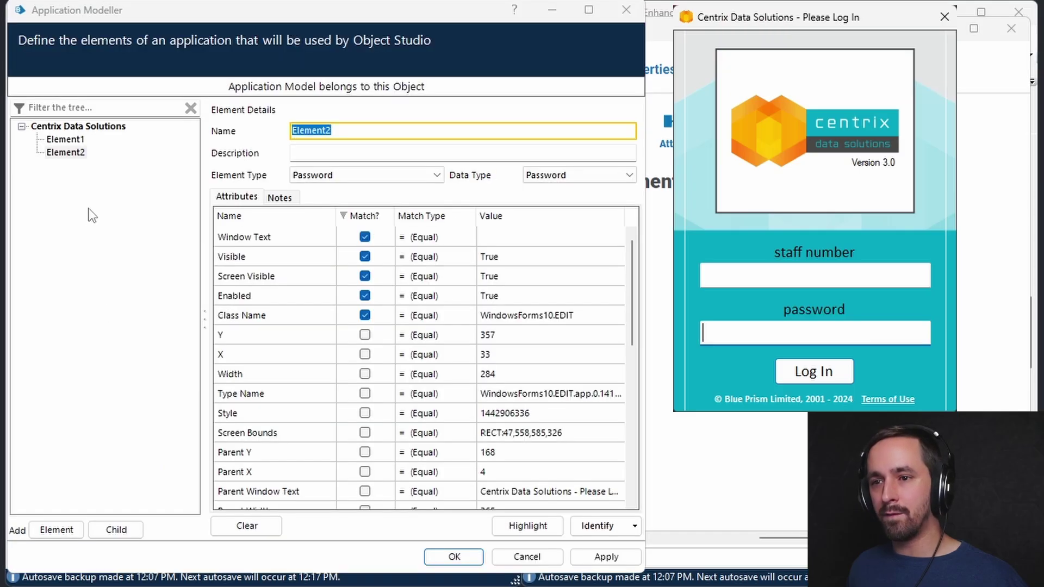
pyautogui.click(65, 530)
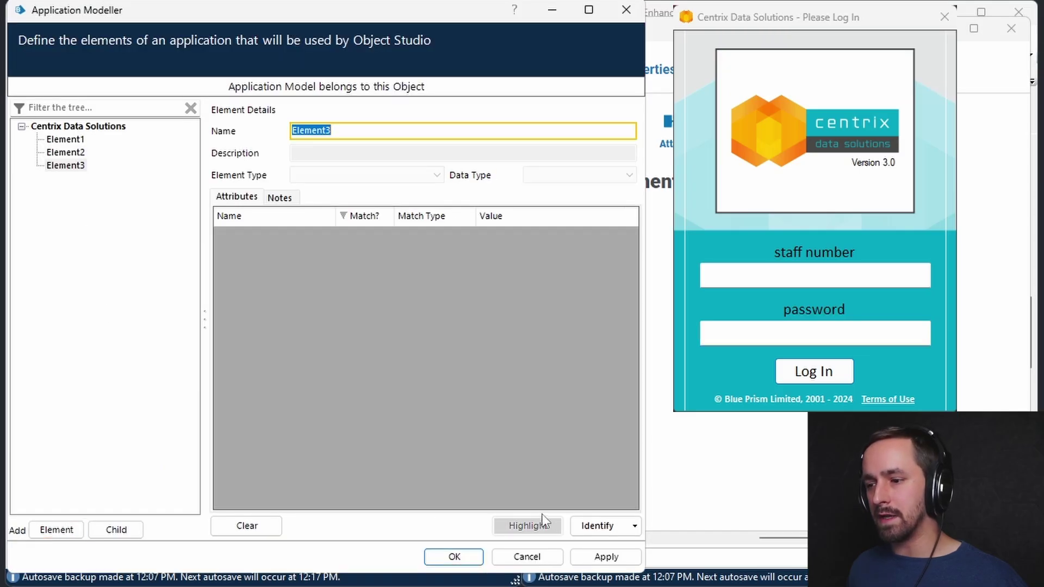
pyautogui.click(597, 526)
pyautogui.keyDown('ctrl'); pyautogui.click(805, 379); pyautogui.keyUp('ctrl')
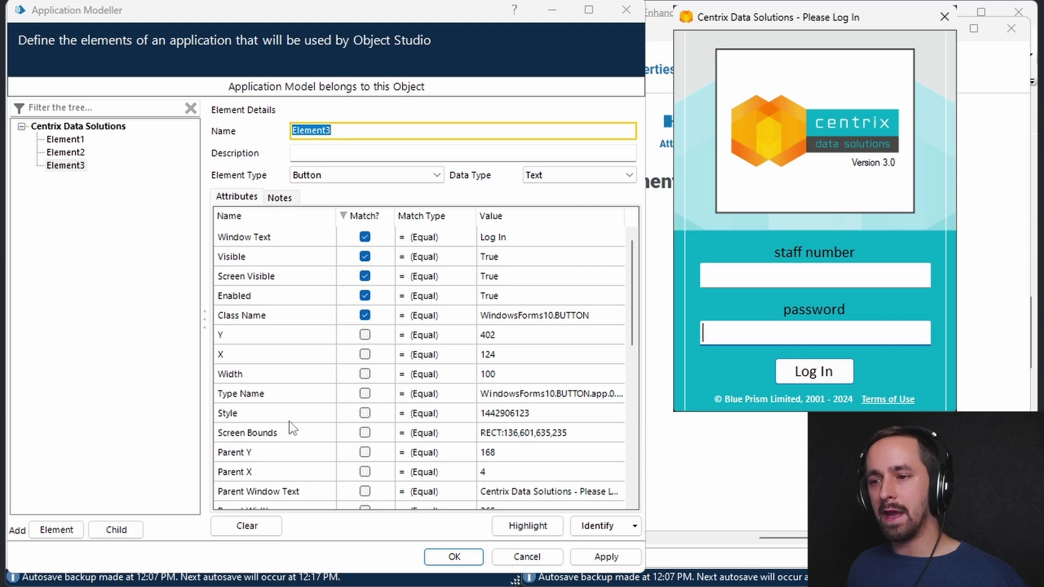
# Add an element to the original model and identify the staff number field in UI Automation mode.
pyautogui.click(56, 530)
pyautogui.click(592, 526)
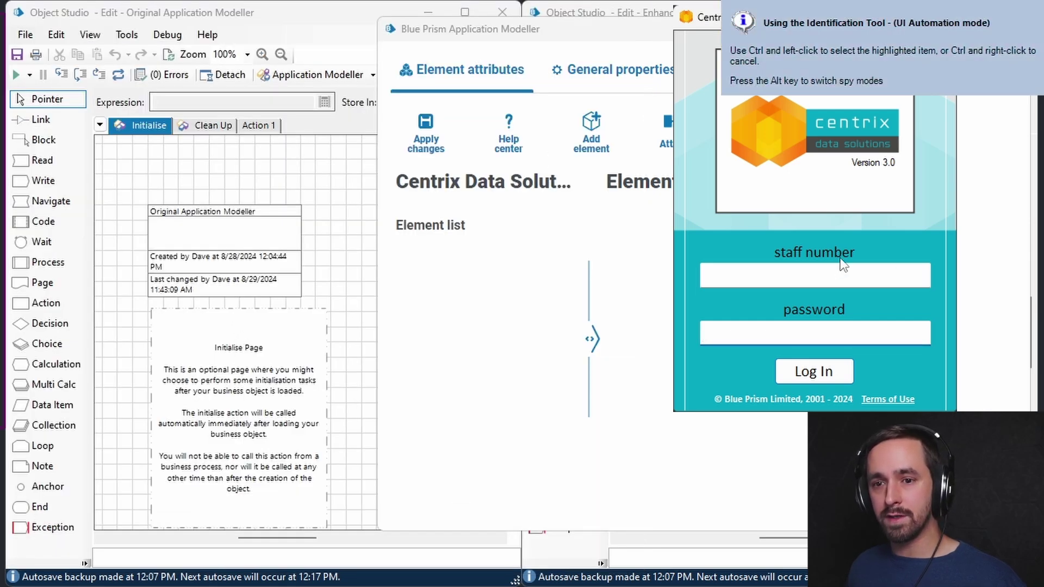
pyautogui.keyDown('ctrl'); pyautogui.click(848, 272); pyautogui.keyUp('ctrl')
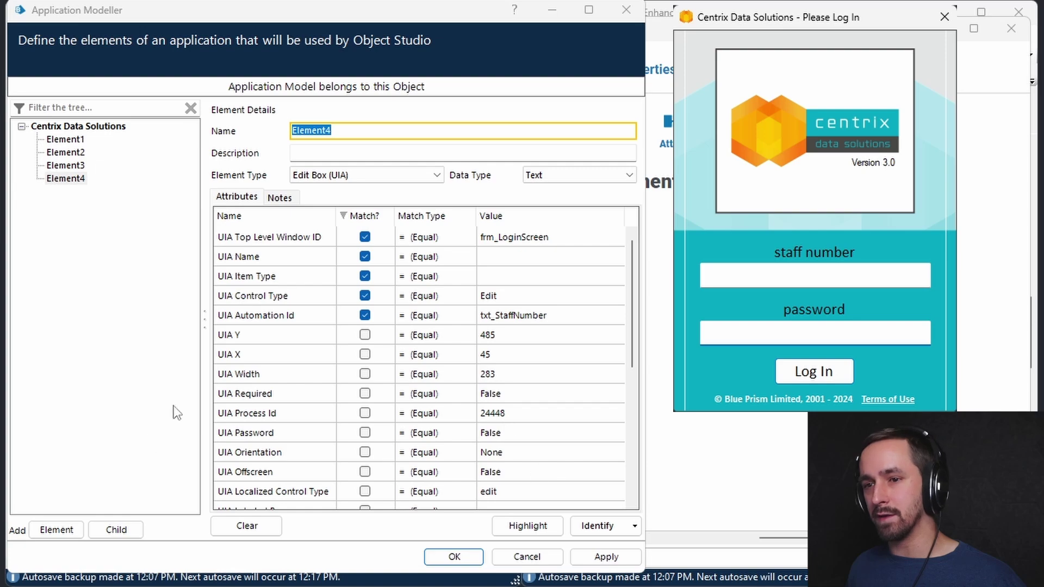
# Add two more elements, identifying the password field and the Log In button in UI Automation mode.
pyautogui.click(56, 529)
pyautogui.click(577, 526)
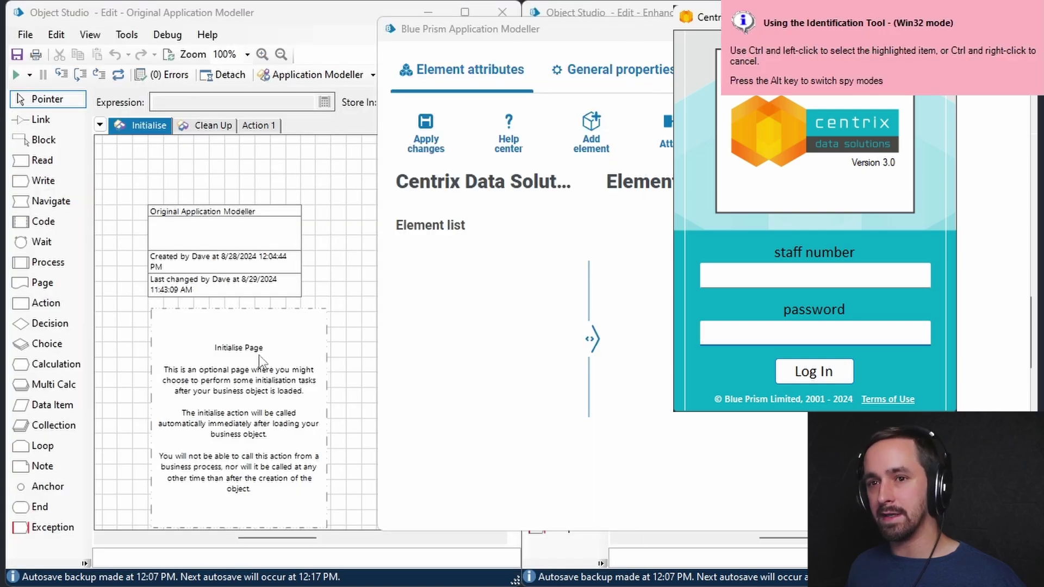
pyautogui.keyDown('ctrl'); pyautogui.click(829, 337); pyautogui.keyUp('ctrl')
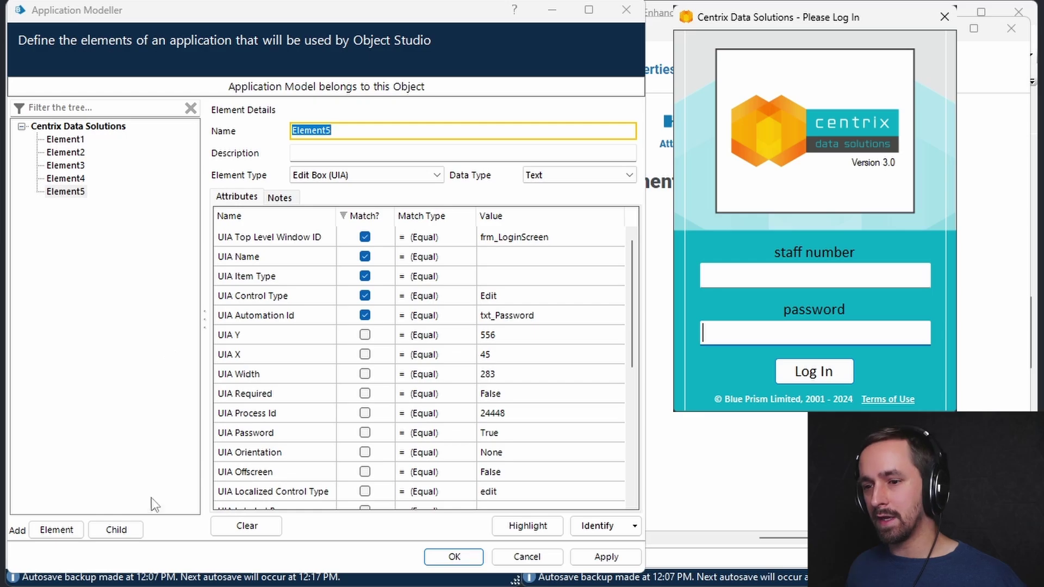
pyautogui.click(56, 530)
pyautogui.click(597, 526)
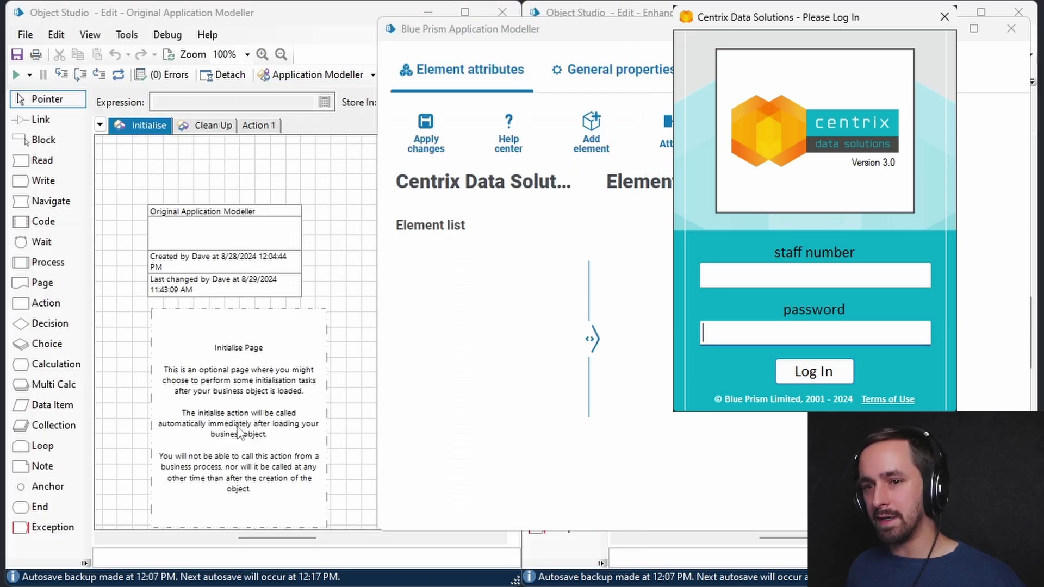
pyautogui.keyDown('ctrl'); pyautogui.click(832, 373); pyautogui.keyUp('ctrl')
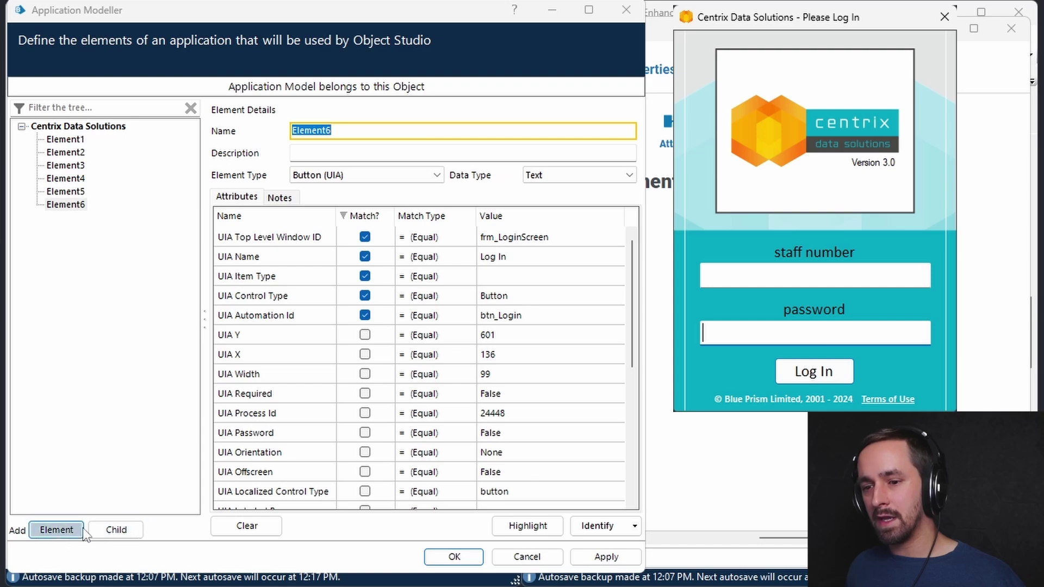
# Add an element to the original model and identify the staff number field in Accessibility mode.
pyautogui.click(56, 530)
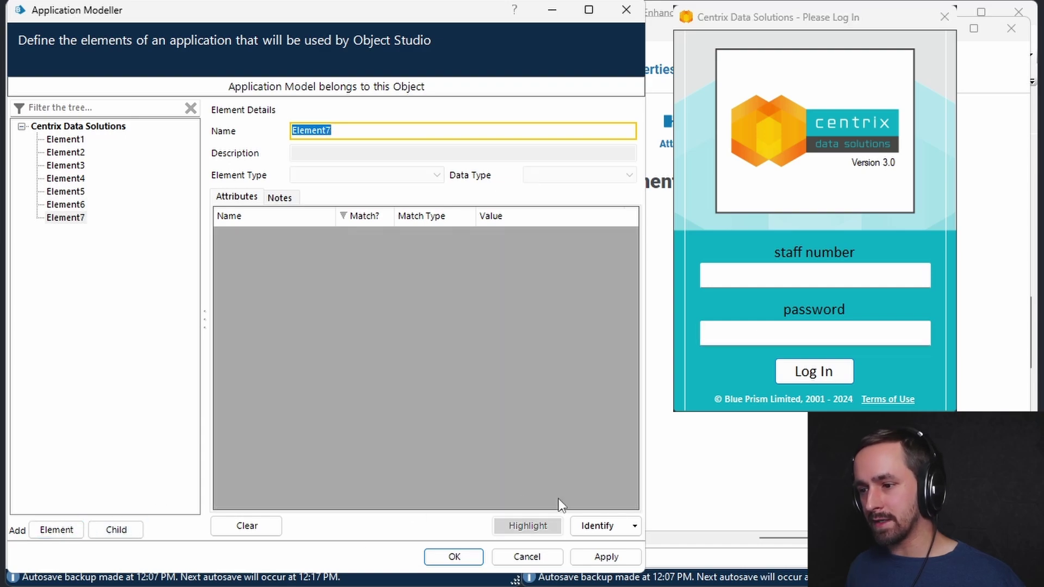
pyautogui.click(597, 526)
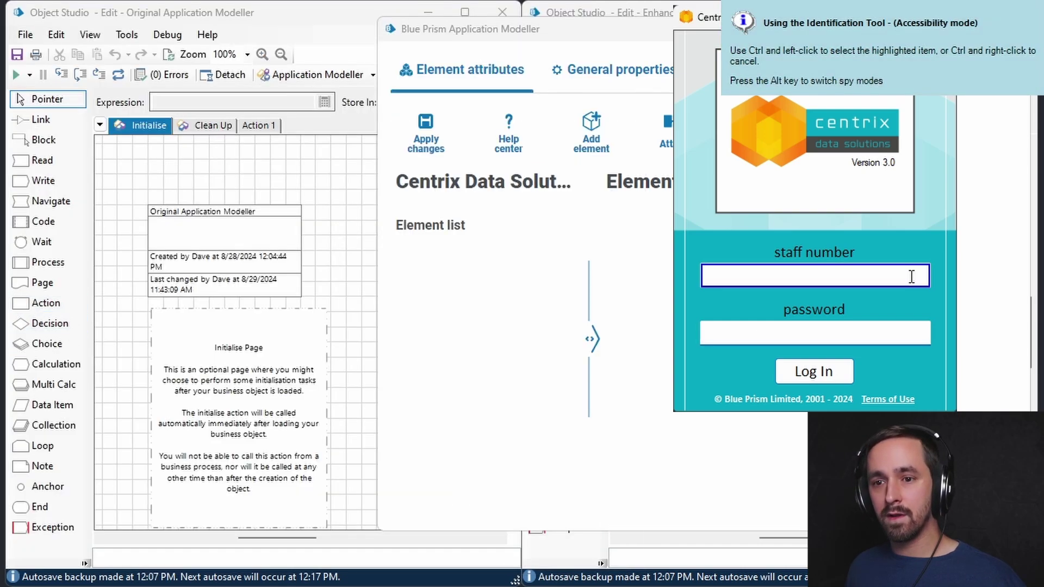
pyautogui.keyDown('ctrl'); pyautogui.click(860, 277); pyautogui.keyUp('ctrl')
# Add an element to the original model and identify the password field in Accessibility mode.
pyautogui.click(56, 529)
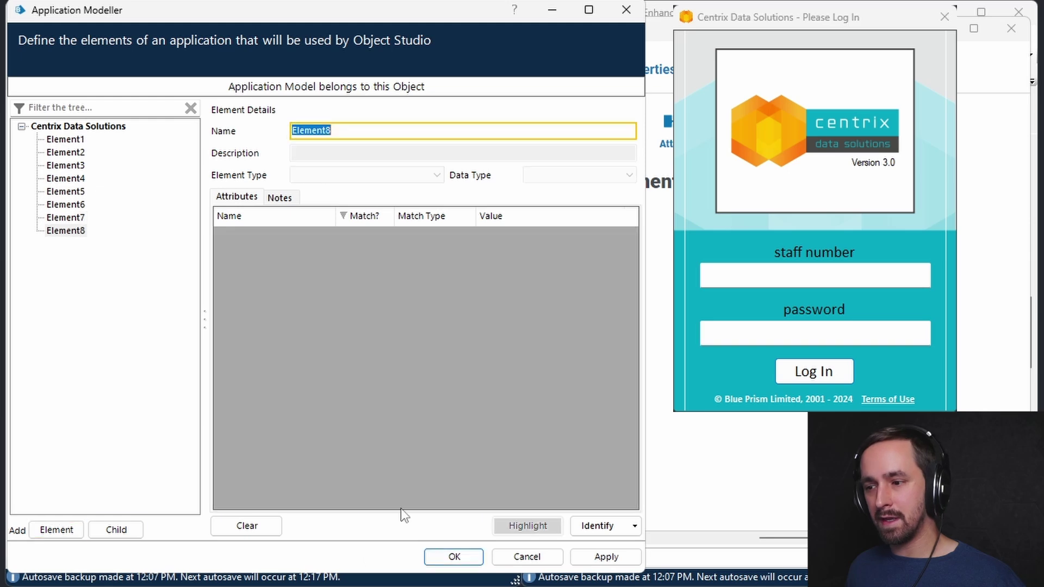
pyautogui.click(597, 526)
pyautogui.press('alt')
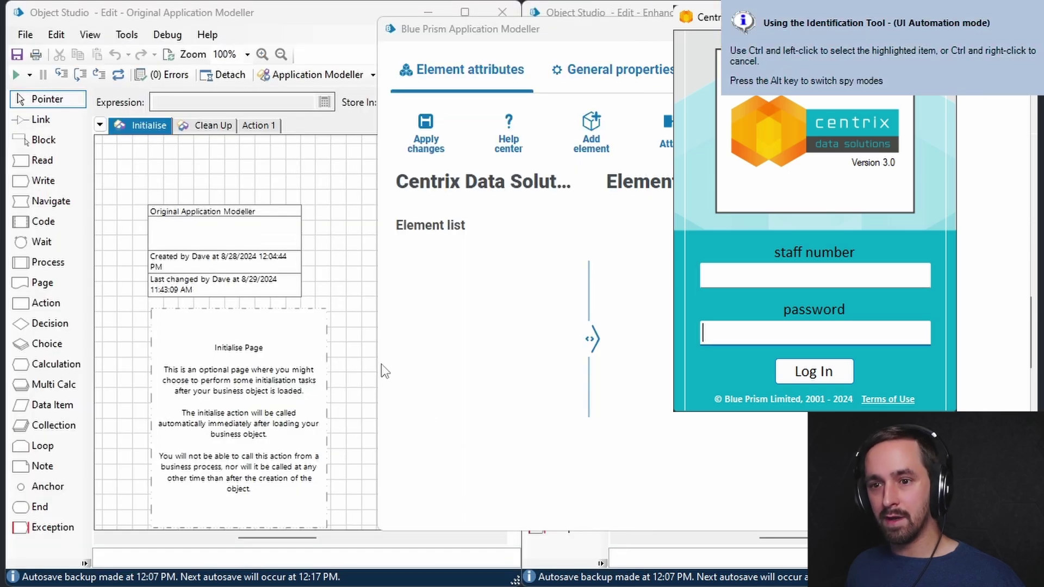
pyautogui.press('alt')
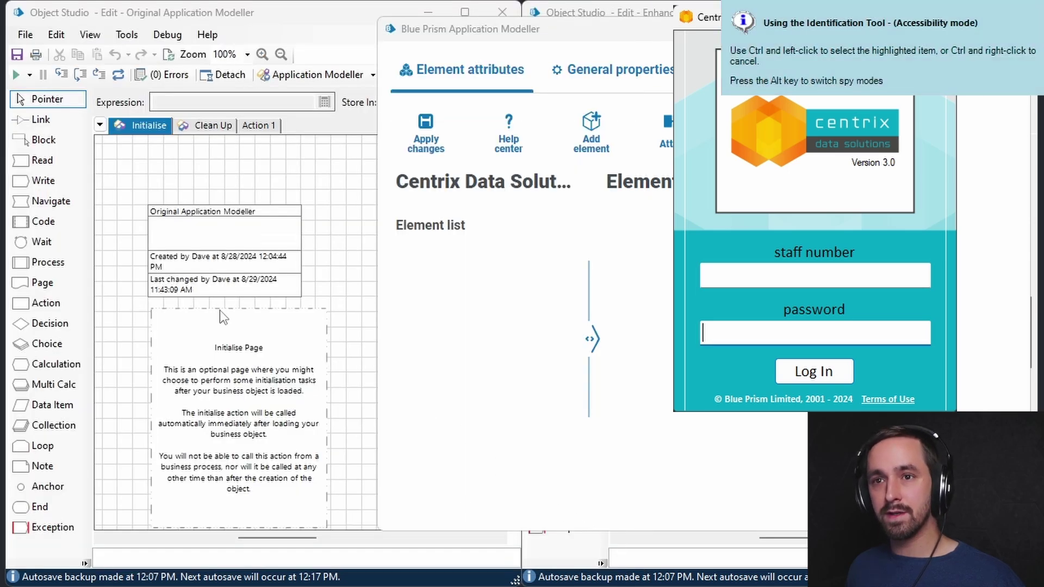
pyautogui.keyDown('ctrl'); pyautogui.click(838, 331); pyautogui.keyUp('ctrl')
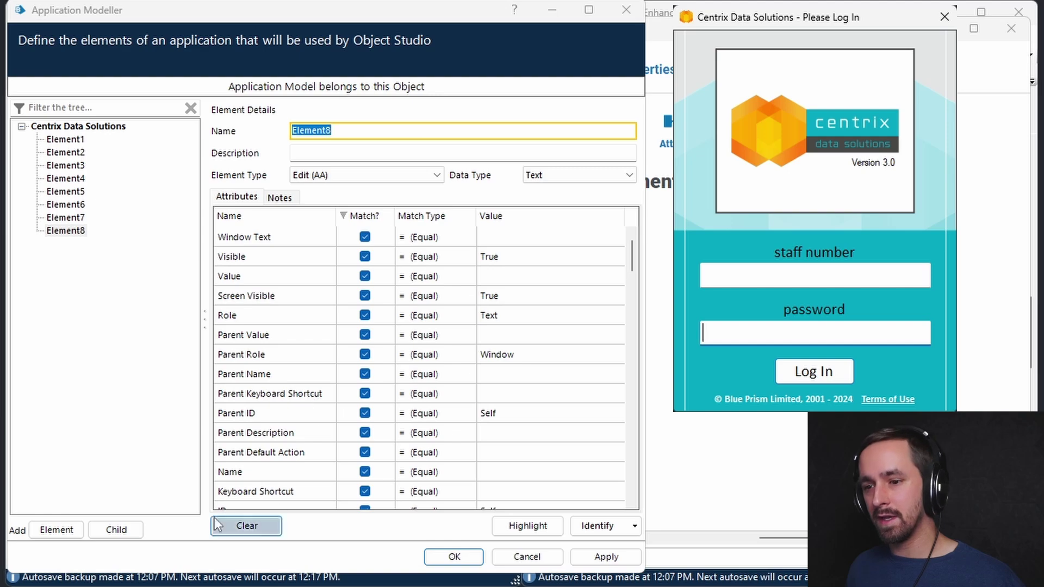
# Add another element to the original model and identify the Log In button in Accessibility mode.
pyautogui.click(56, 530)
pyautogui.click(582, 526)
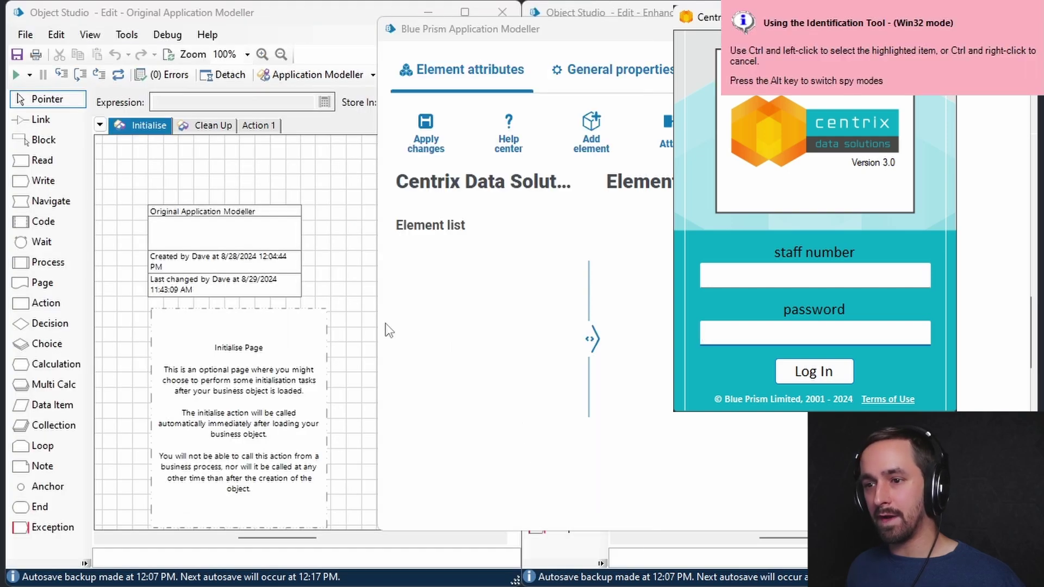
pyautogui.press('alt')
pyautogui.press('alt')
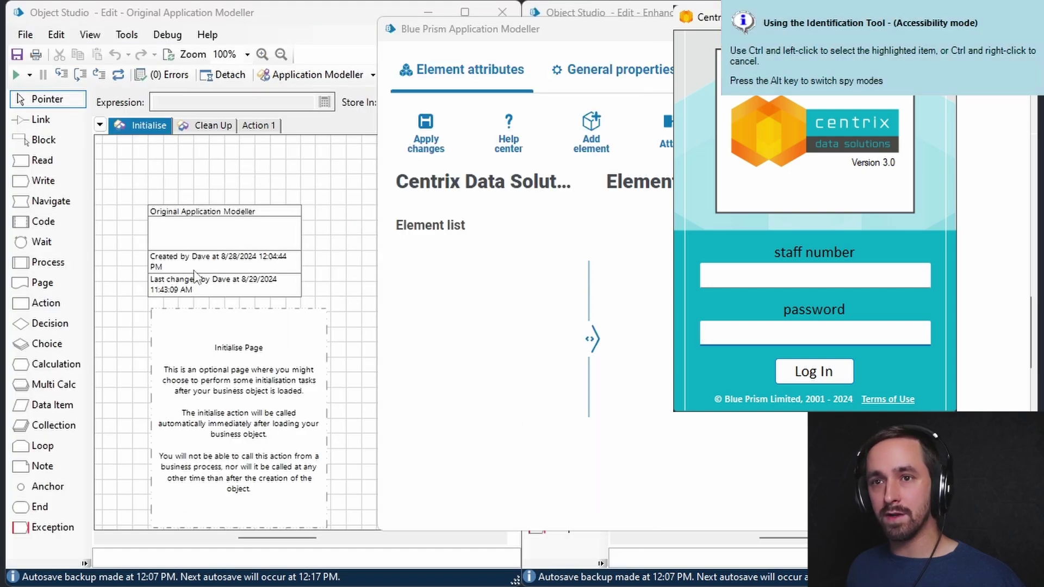
pyautogui.keyDown('ctrl'); pyautogui.click(814, 371); pyautogui.keyUp('ctrl')
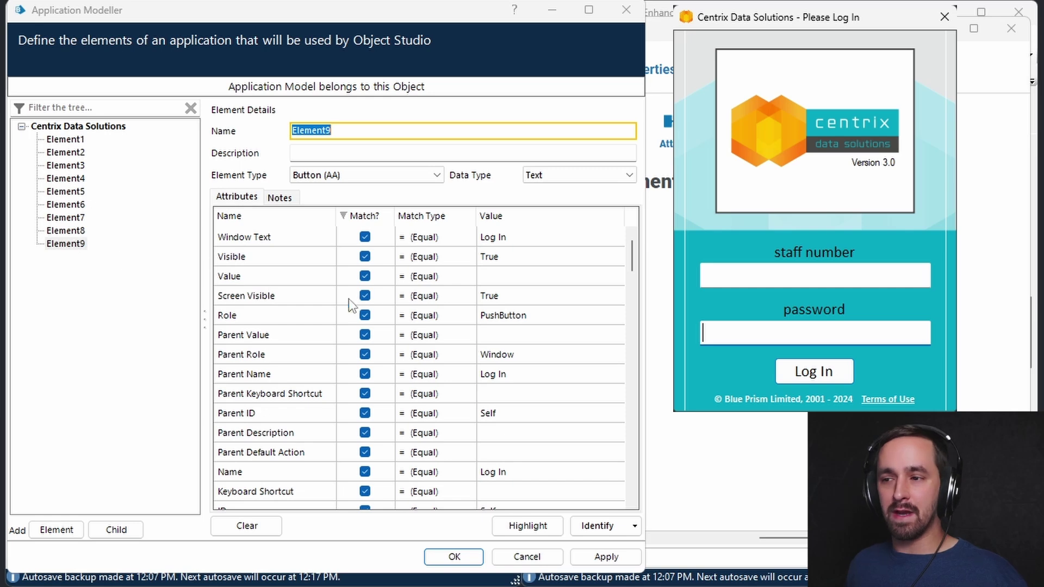
# Go through Element1 to Element7 in the original model, comparing the match attributes of the Win32, UI Automation and Accessibility elements.
pyautogui.click(68, 141)
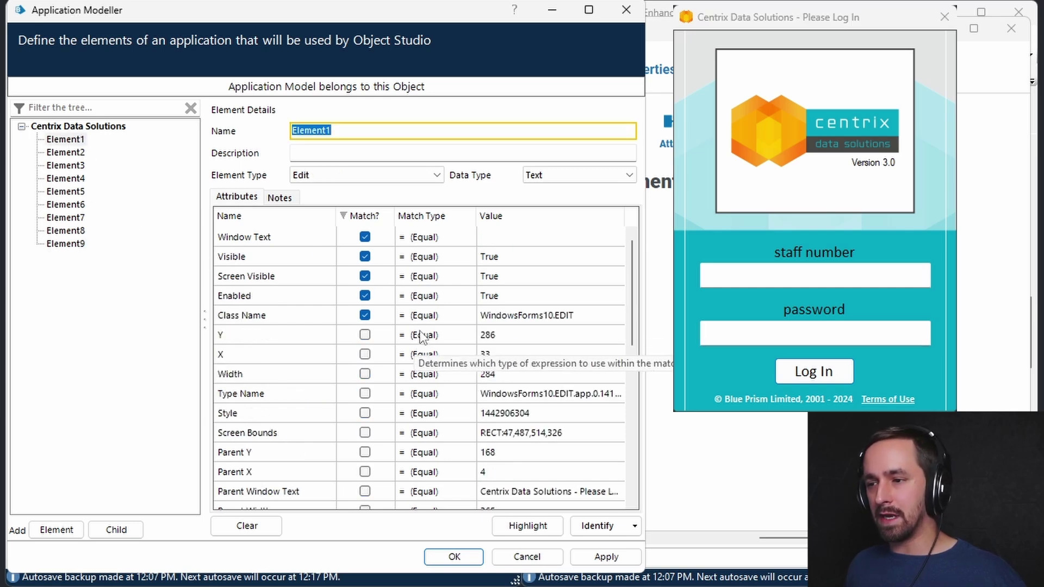
pyautogui.click(69, 153)
pyautogui.click(62, 166)
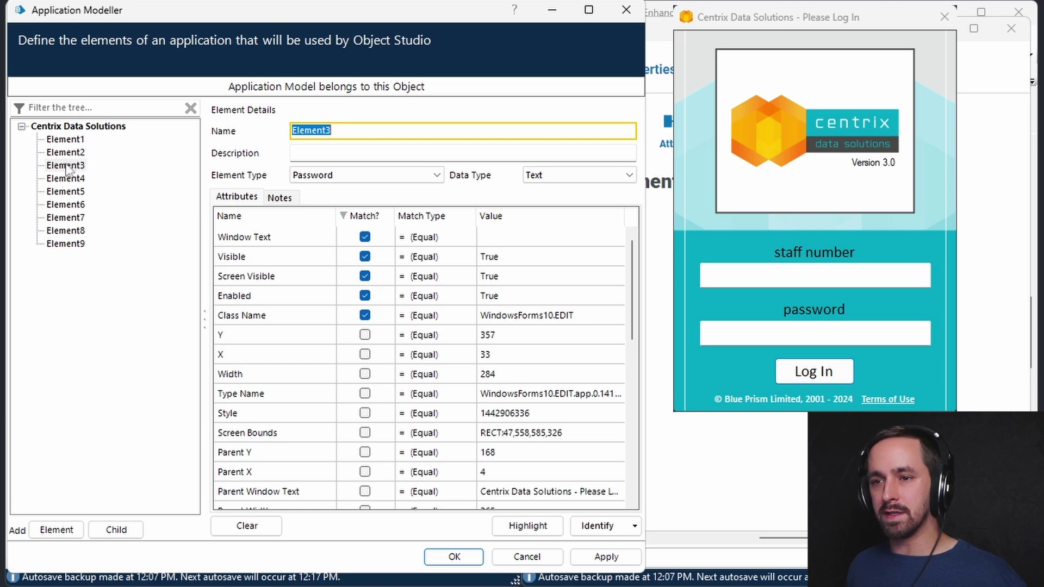
pyautogui.click(72, 179)
pyautogui.click(75, 193)
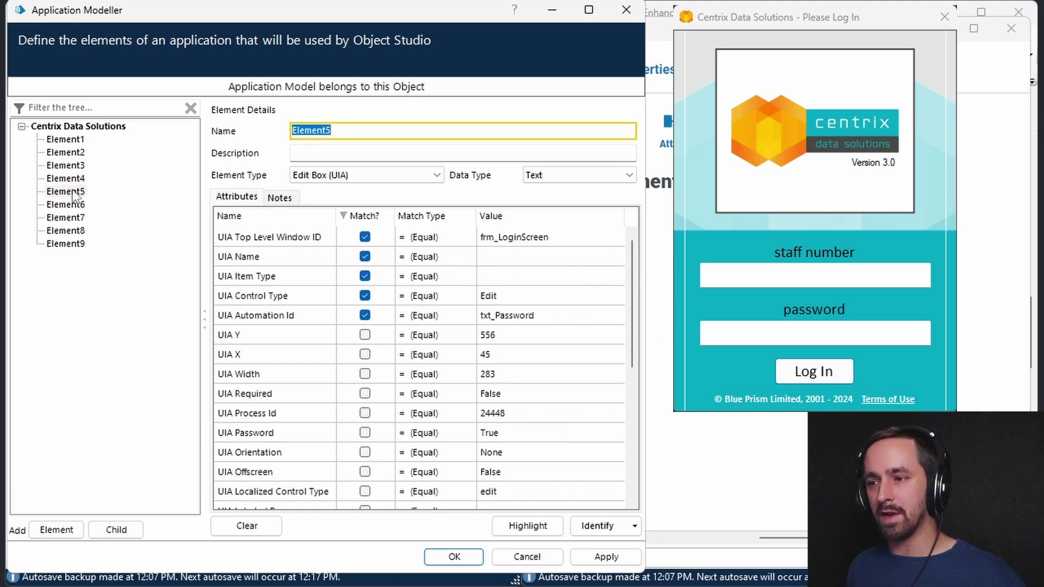
pyautogui.click(76, 205)
pyautogui.click(75, 218)
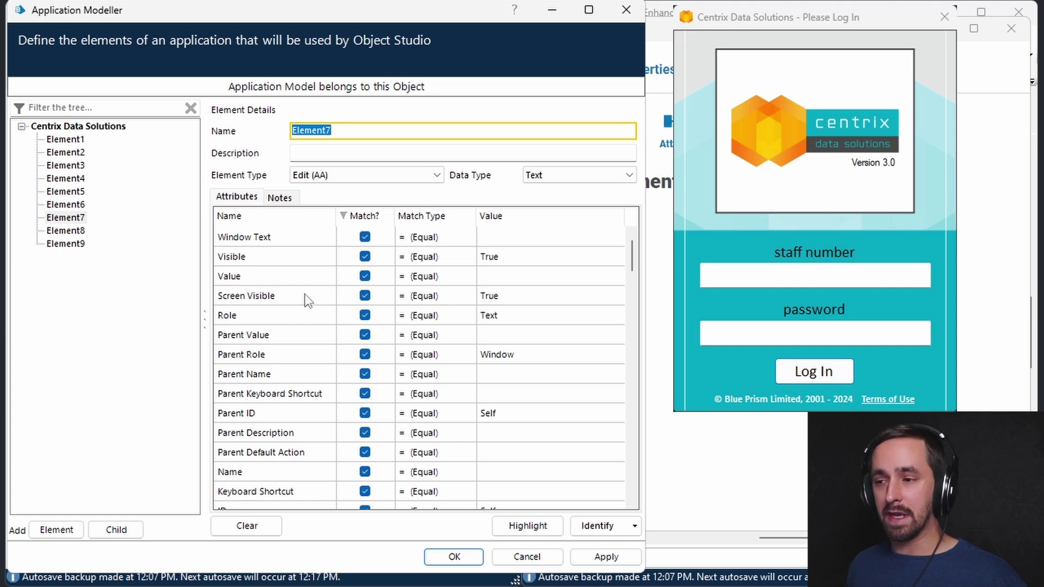
pyautogui.scroll(-3, 308, 301)
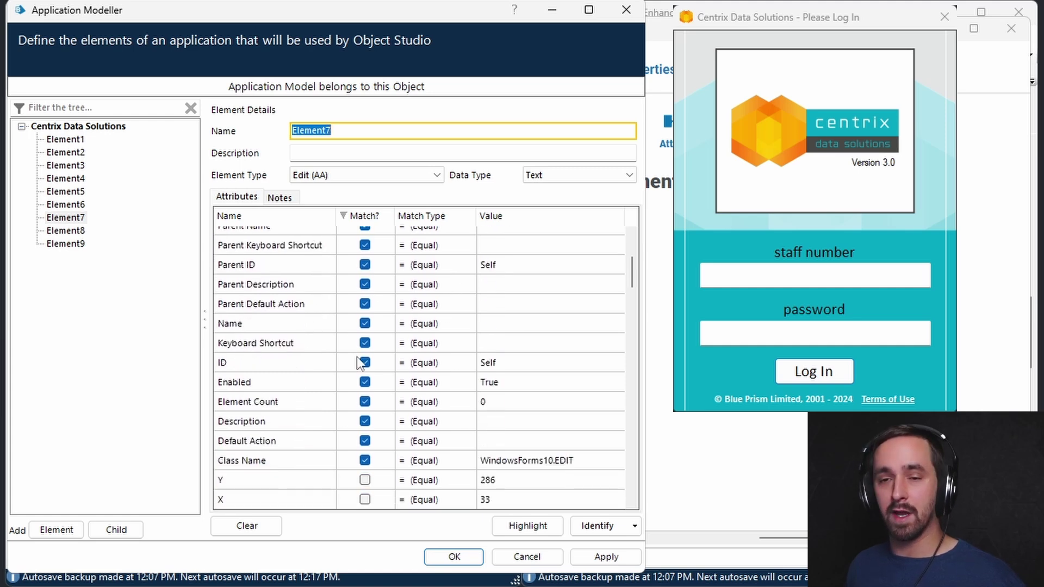
pyautogui.scroll(3, 360, 361)
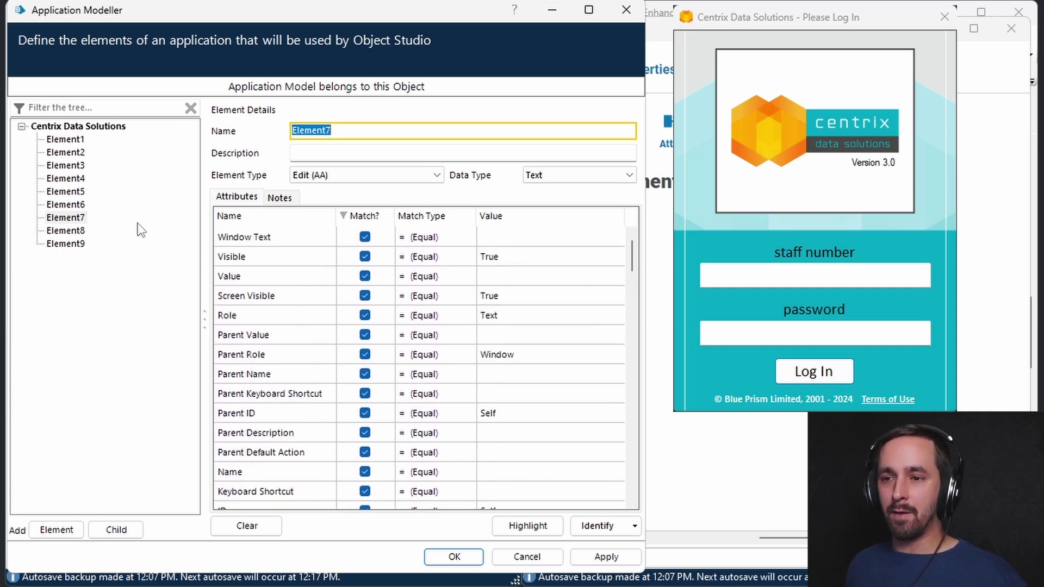
pyautogui.rightClick(76, 212)
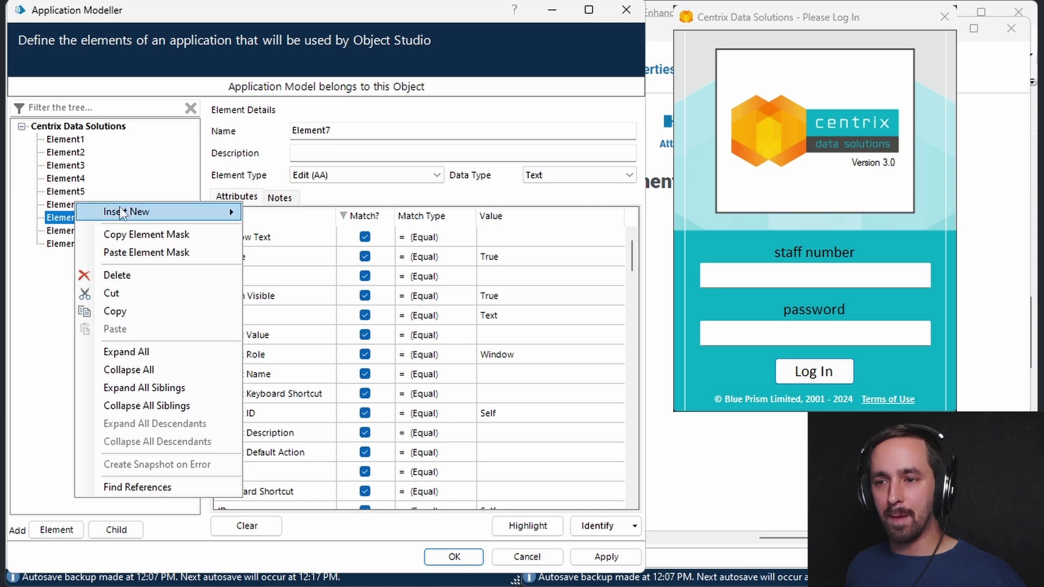
# For Element8, exclude Value, Window Text, Parent Value, Parent Name and Parent Keyboard Shortcut from matching.
pyautogui.click(64, 235)
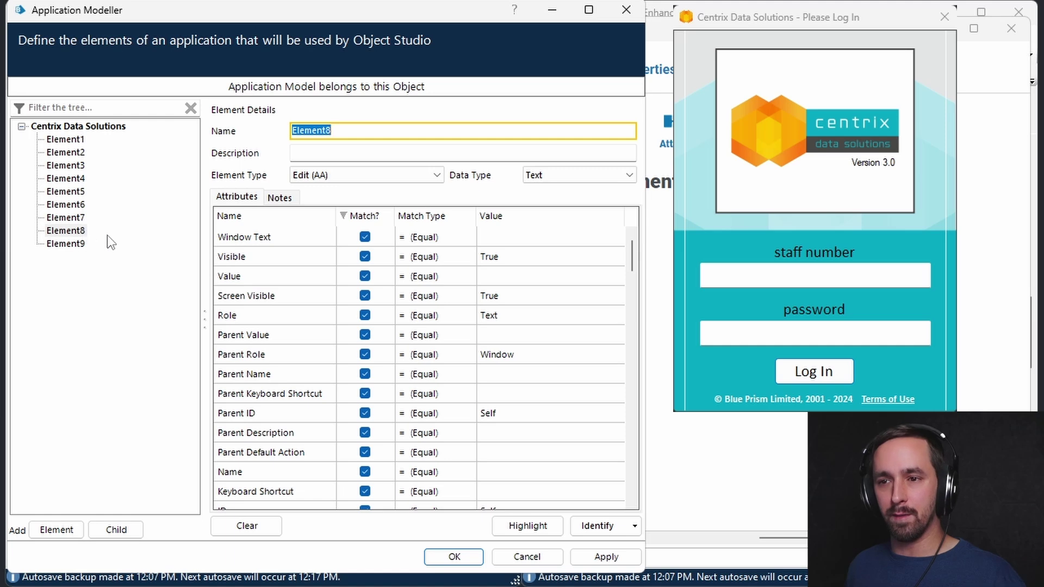
pyautogui.click(365, 276)
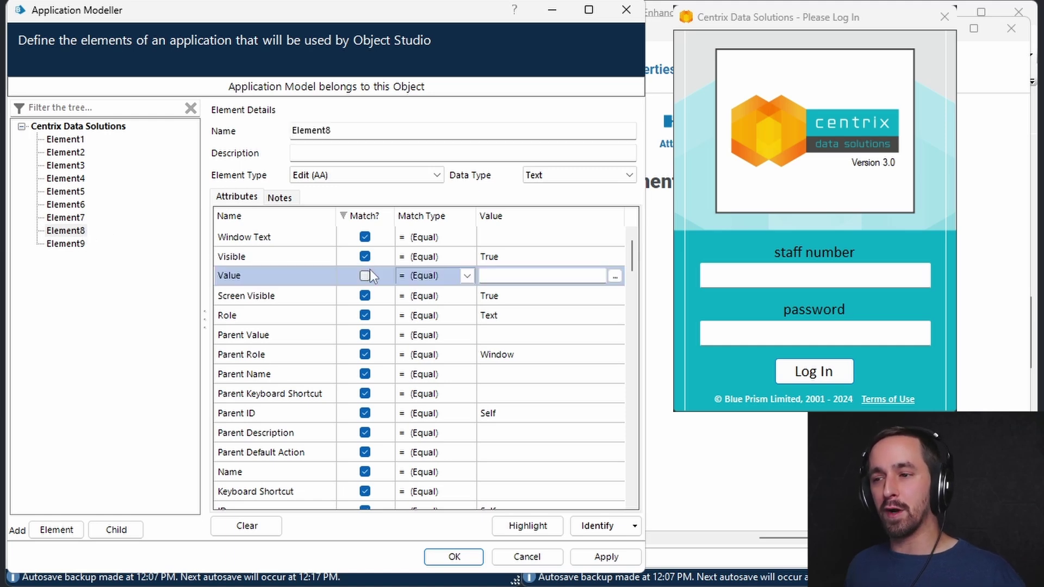
pyautogui.click(364, 237)
pyautogui.click(365, 335)
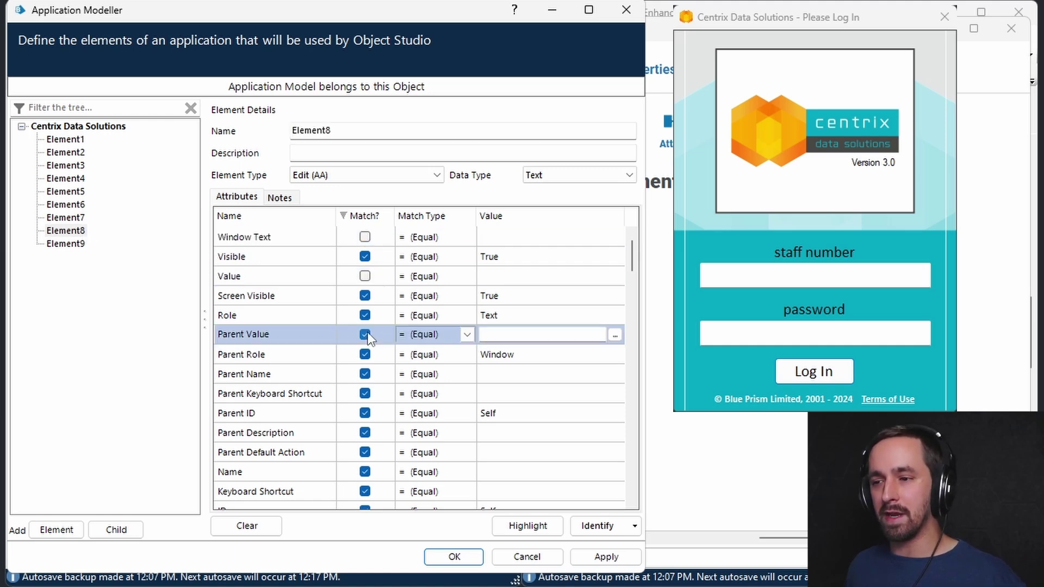
pyautogui.click(364, 374)
pyautogui.click(364, 393)
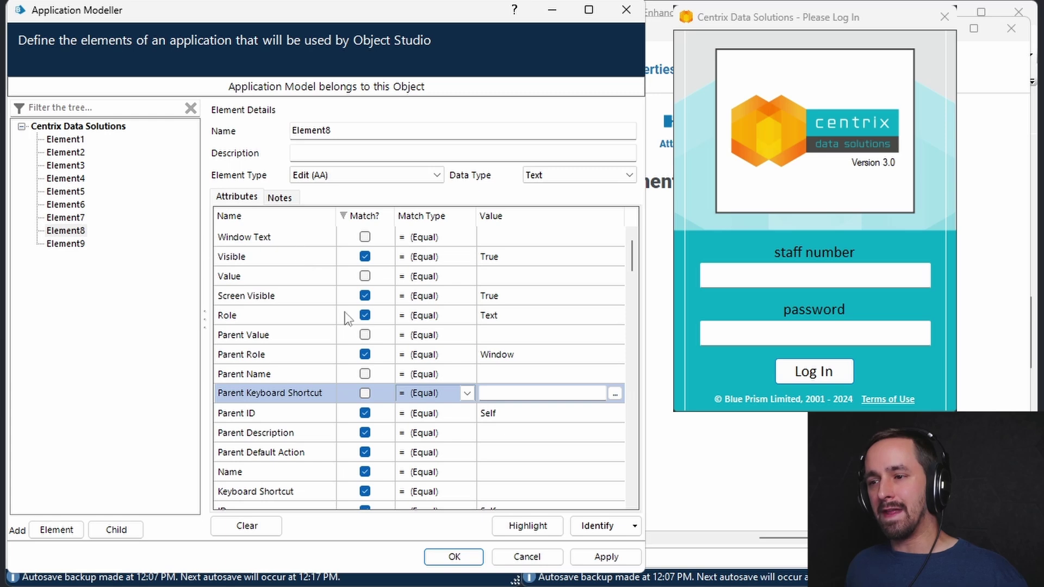
pyautogui.scroll(-1, 381, 381)
pyautogui.scroll(1, 463, 358)
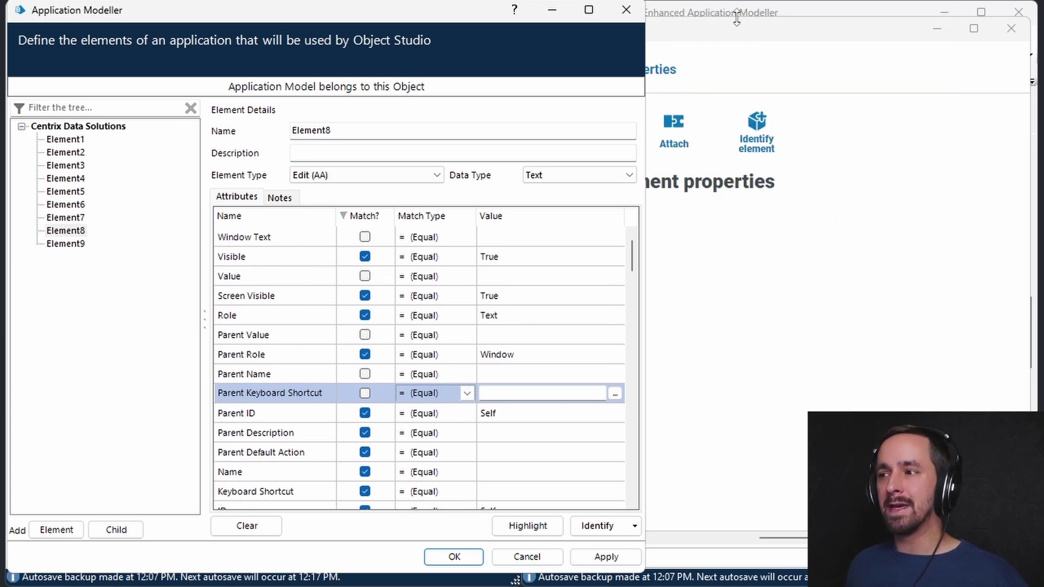
# Switch to the enhanced Application Modeller, attach it to the Centrix application, and dismiss the empty-model prompt and the notification.
pyautogui.click(745, 28)
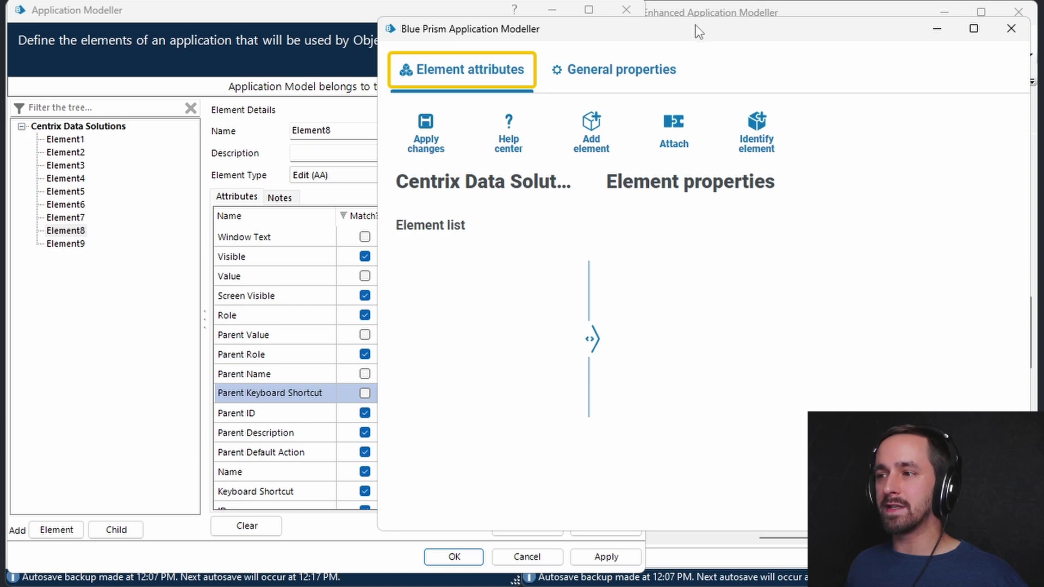
pyautogui.moveTo(699, 33); pyautogui.dragTo(702, 30)
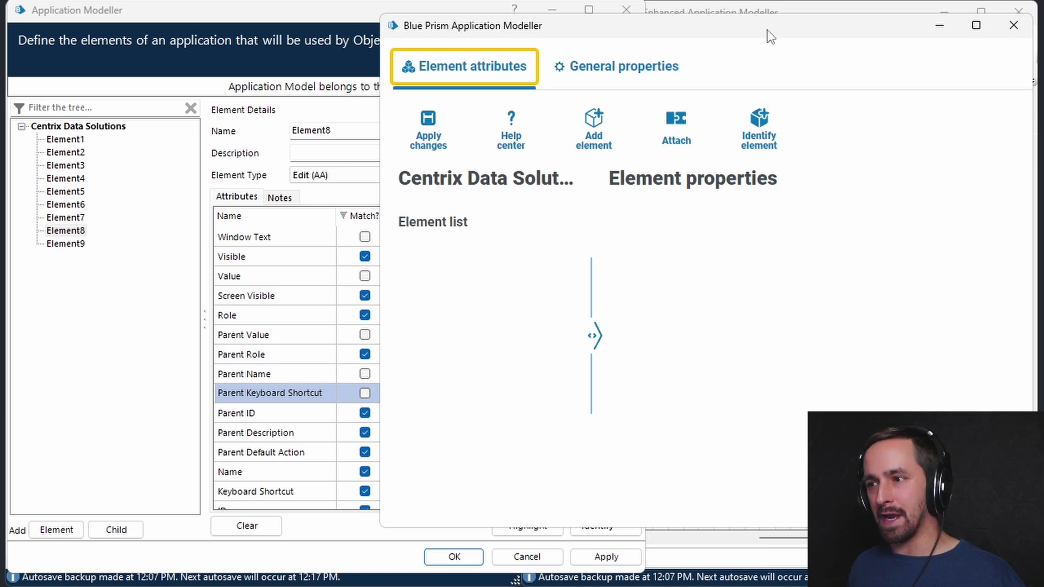
pyautogui.click(676, 124)
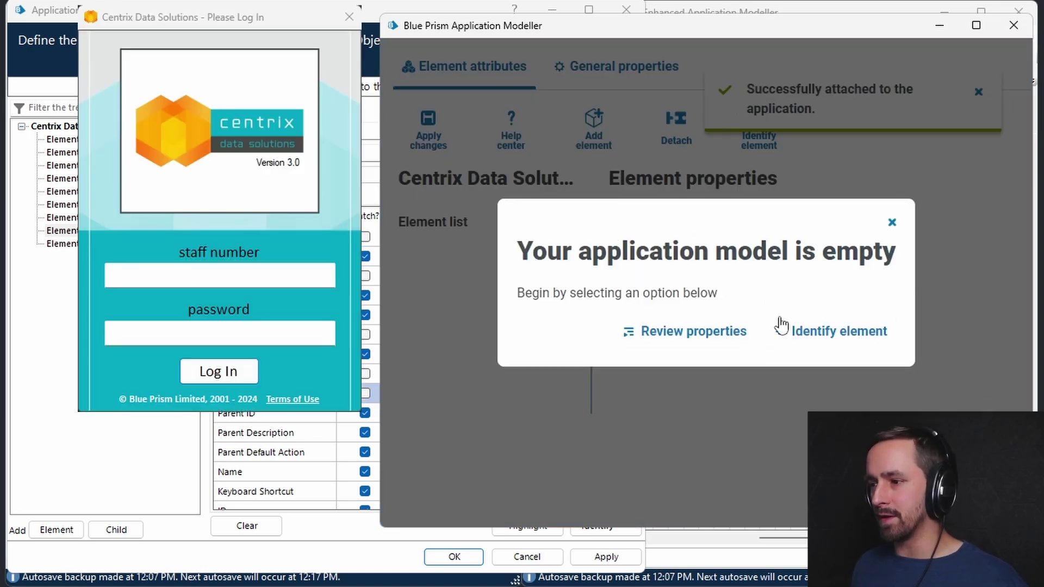
pyautogui.click(892, 222)
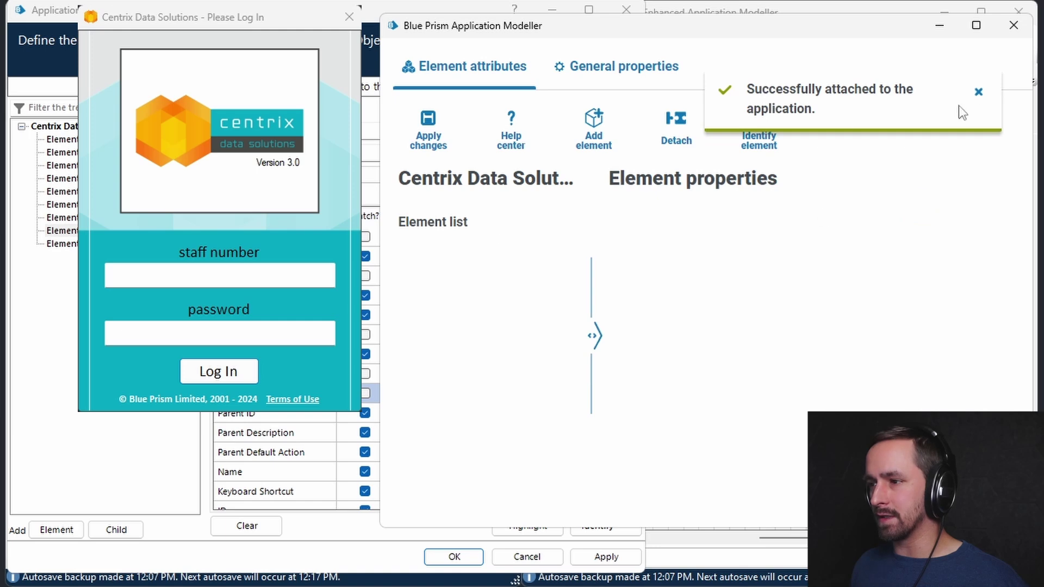
pyautogui.click(978, 91)
# Identify the staff number field in Automatic spy mode and sort its attributes so the matched ones come first.
pyautogui.click(760, 122)
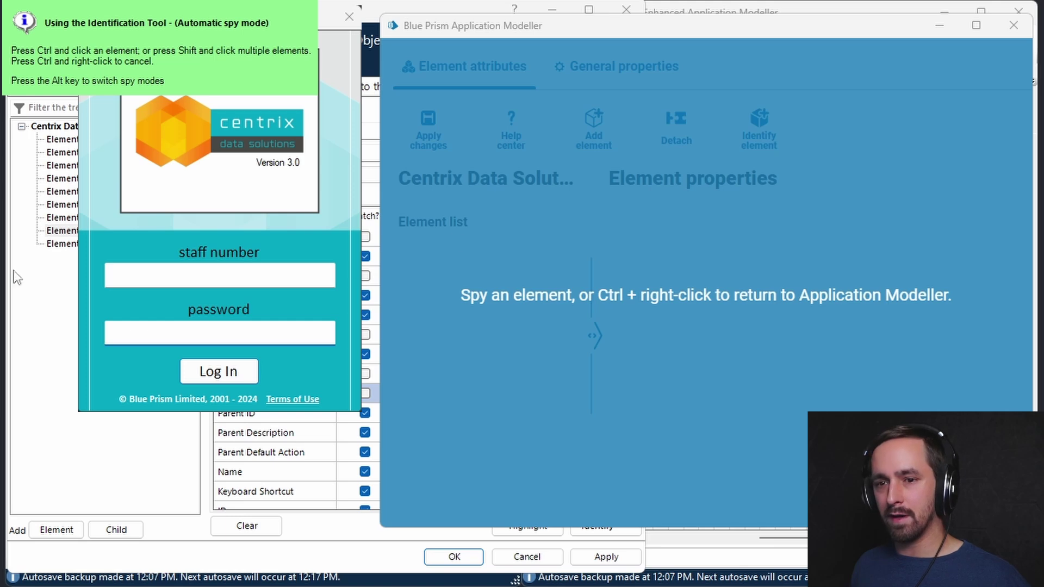
pyautogui.keyDown('ctrl'); pyautogui.click(240, 275); pyautogui.keyUp('ctrl')
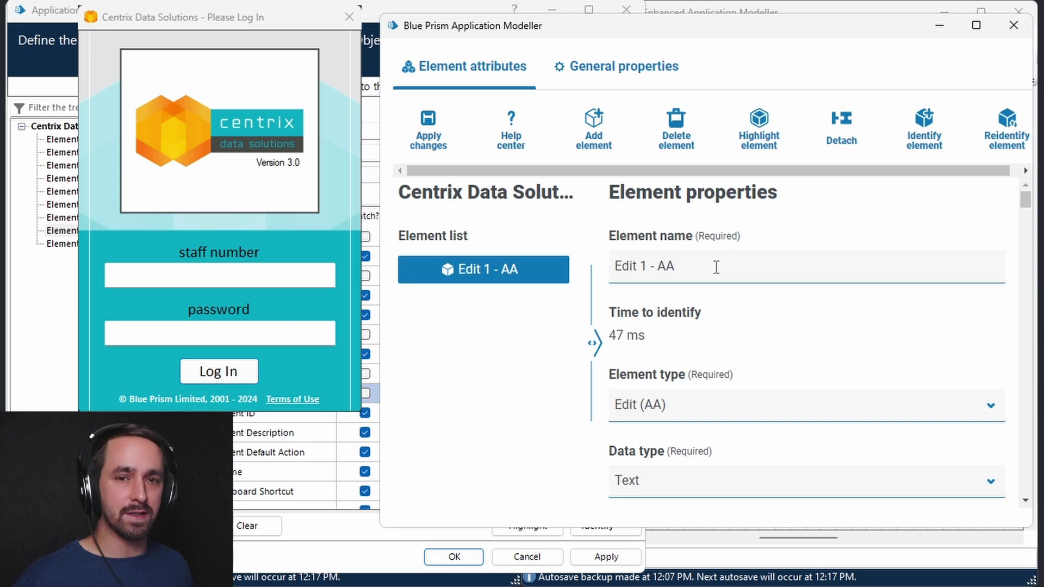
pyautogui.scroll(-10, 781, 376)
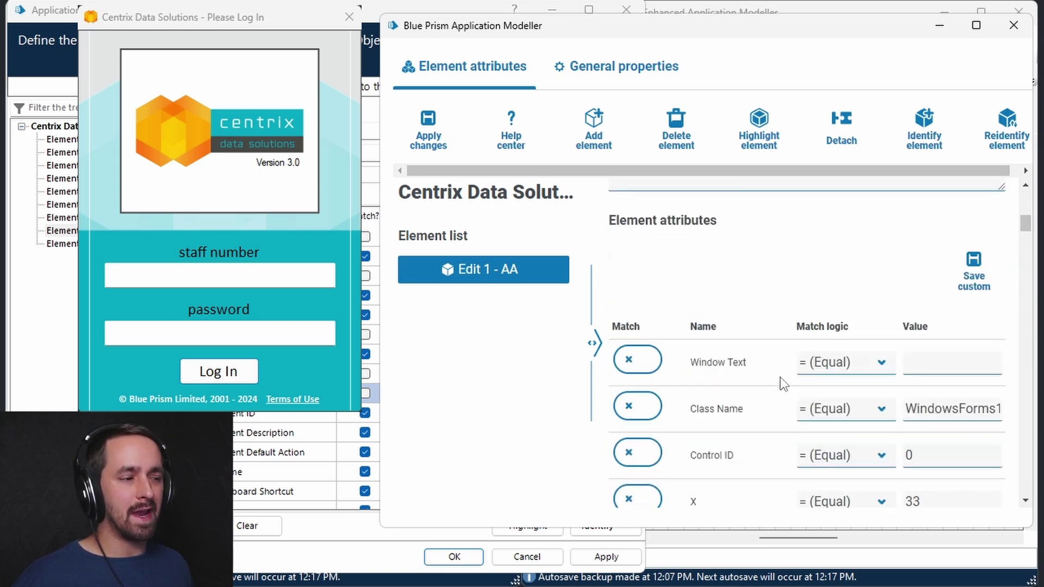
pyautogui.click(628, 245)
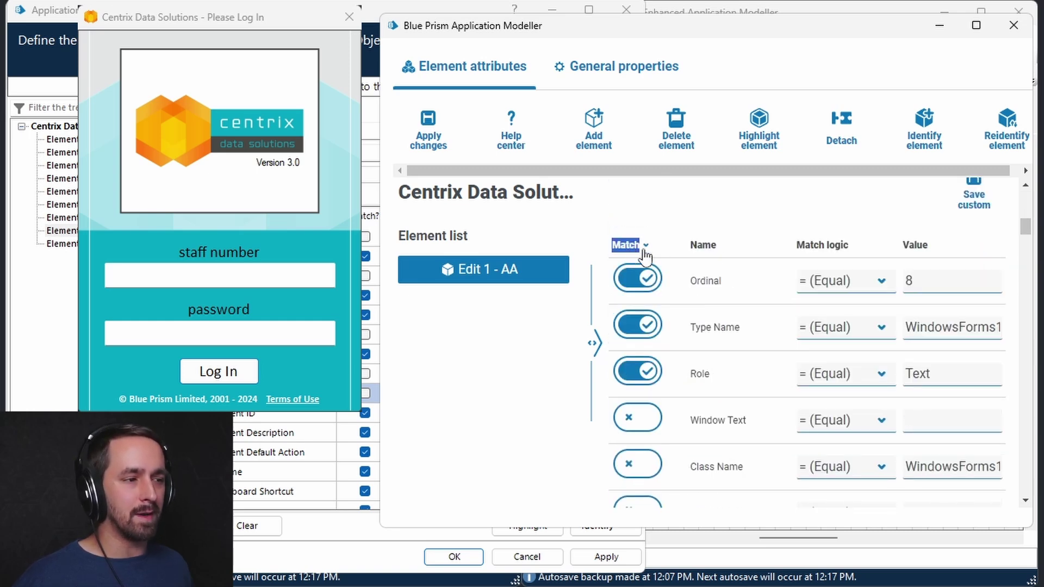
pyautogui.click(953, 277)
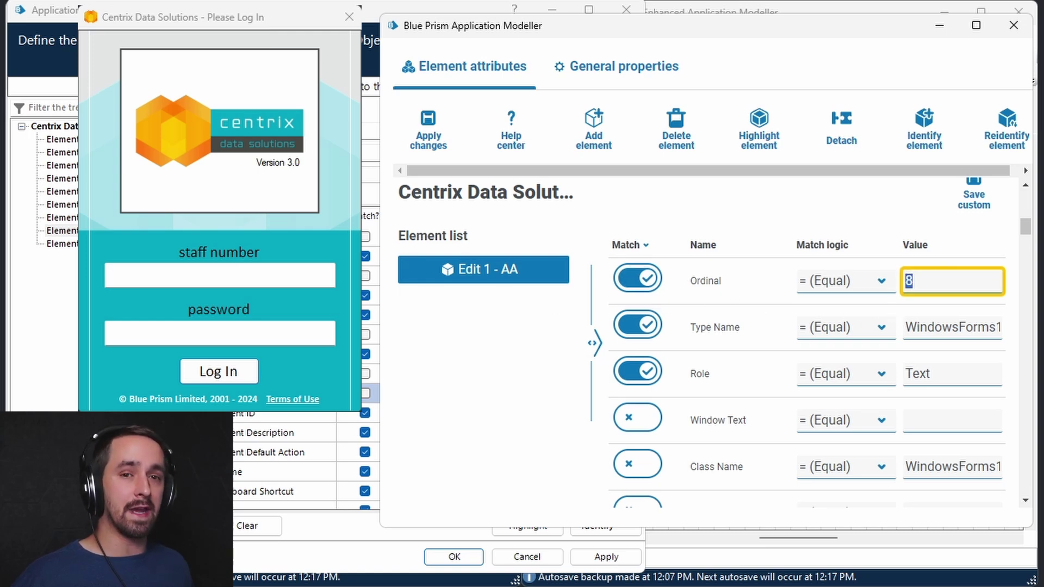
# Return to the original model and examine the UIA Automation Id of Element4, the staff number field's UI Automation element.
pyautogui.click(67, 187)
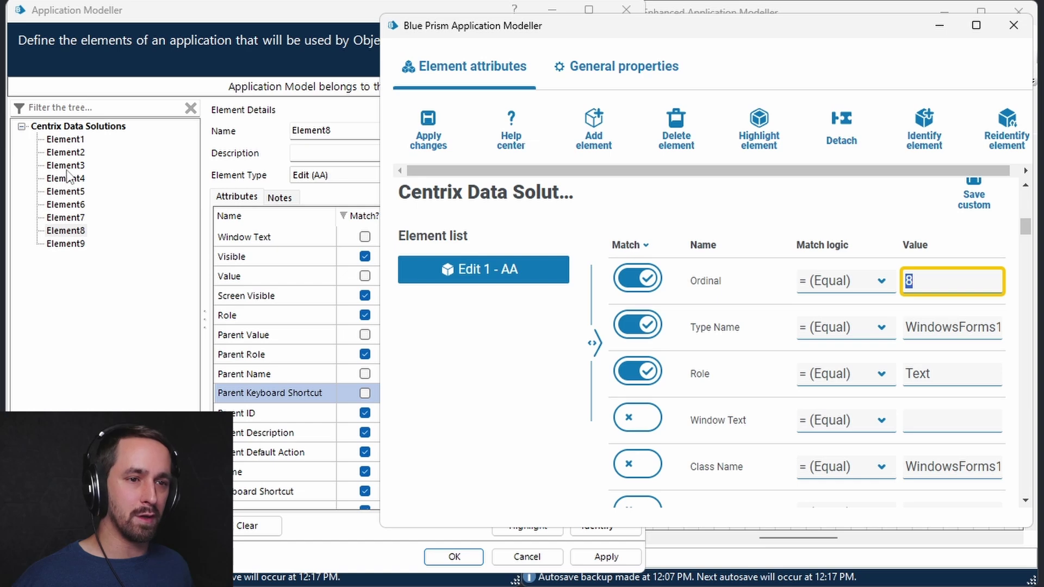
pyautogui.click(65, 191)
pyautogui.click(65, 179)
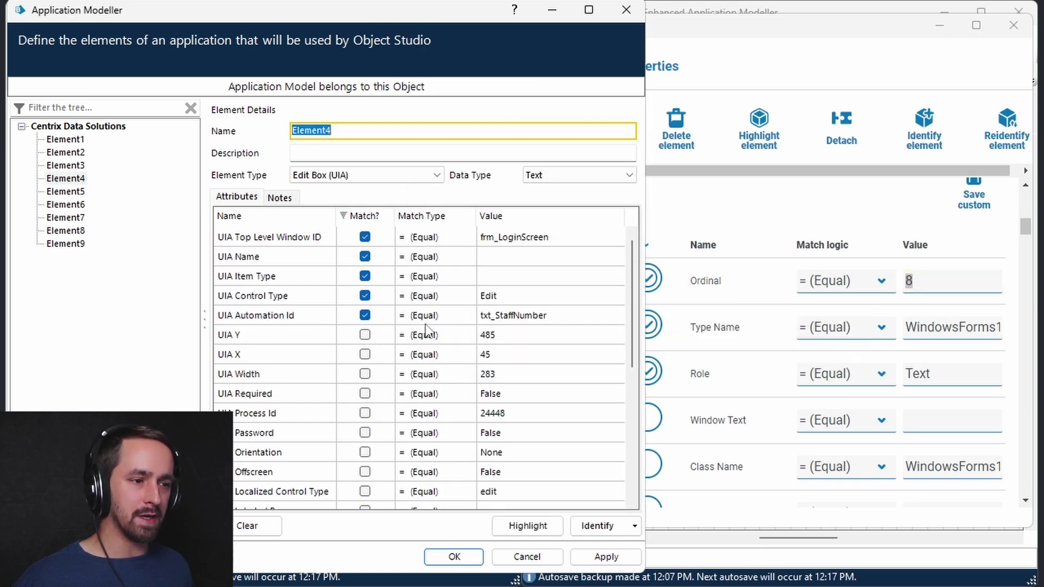
pyautogui.click(532, 317)
pyautogui.click(570, 316)
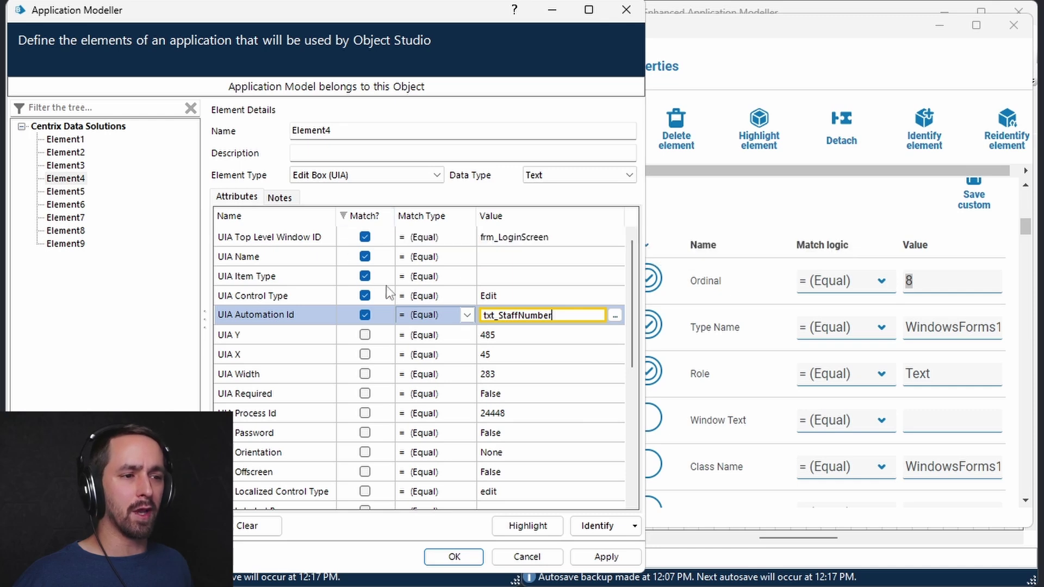
pyautogui.hotkey('ctrl', 'a')
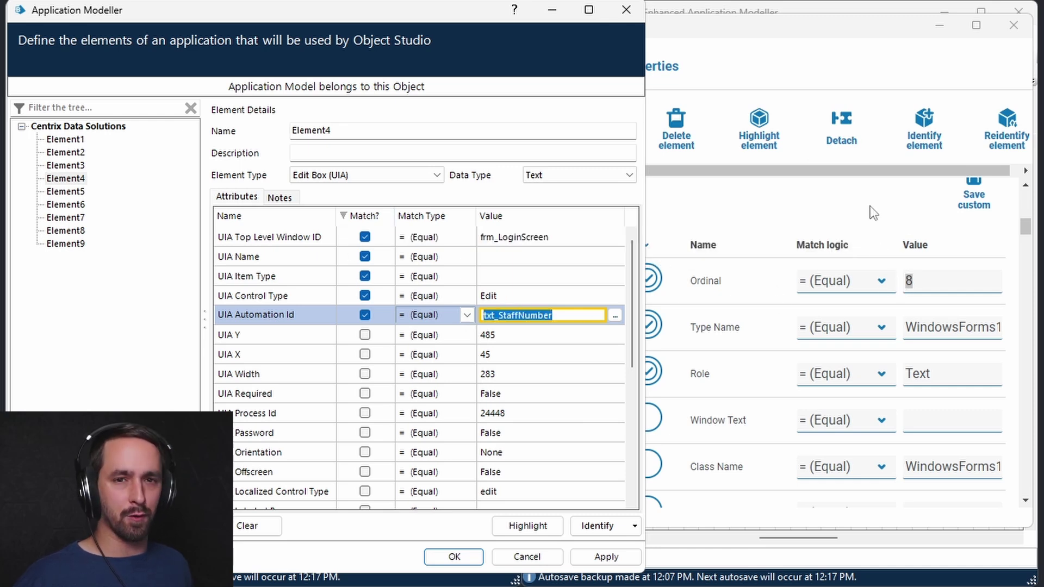
# Switch back to the enhanced Application Modeller, identify the password field and the Log In button, and review the new elements' attributes.
pyautogui.click(820, 48)
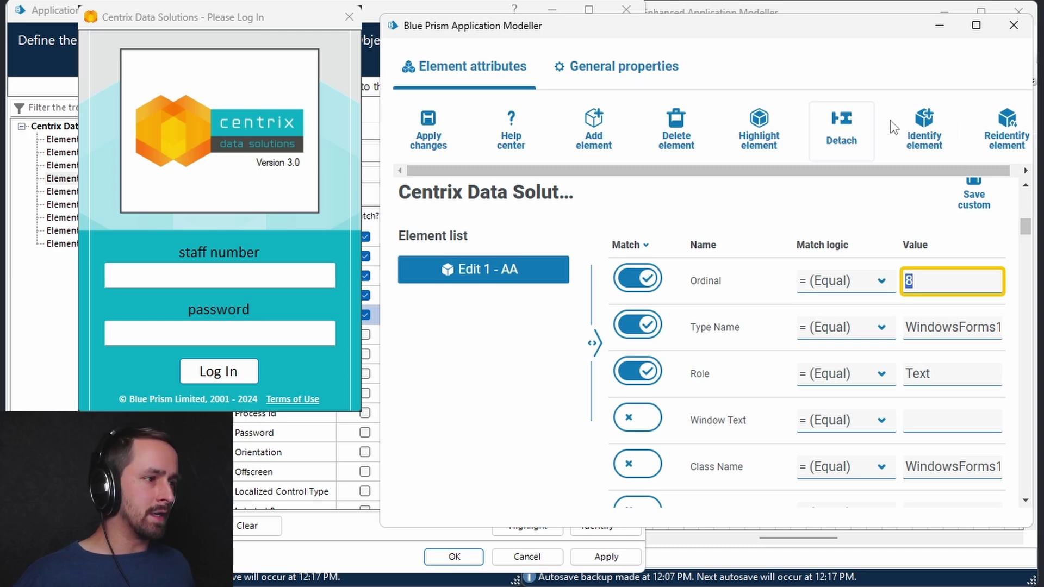
pyautogui.click(928, 129)
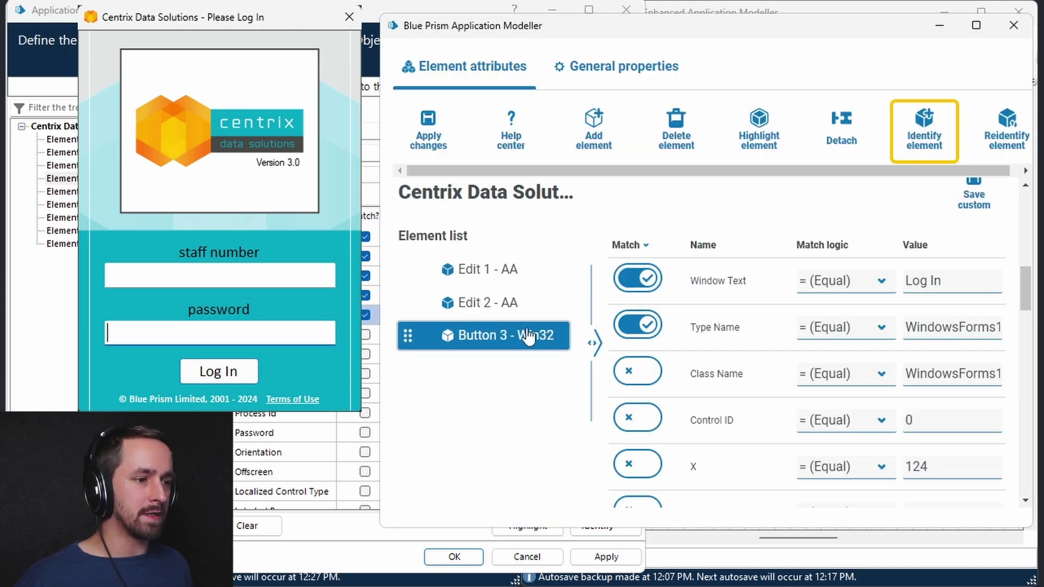
pyautogui.click(497, 313)
pyautogui.click(496, 334)
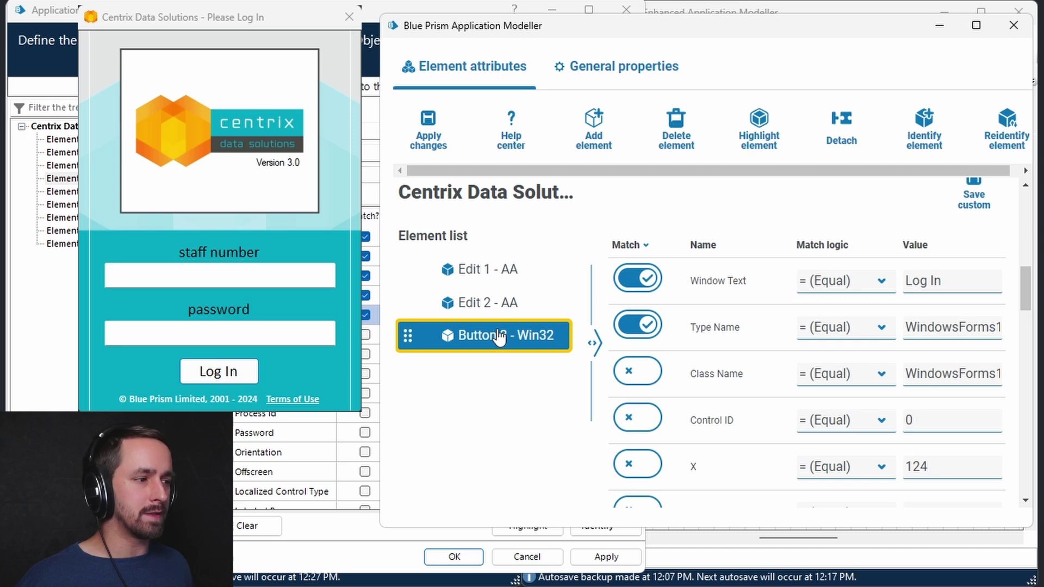
# Compare the matched attributes and identification times of the Edit 1, Edit 2 and Button 3 elements.
pyautogui.click(492, 305)
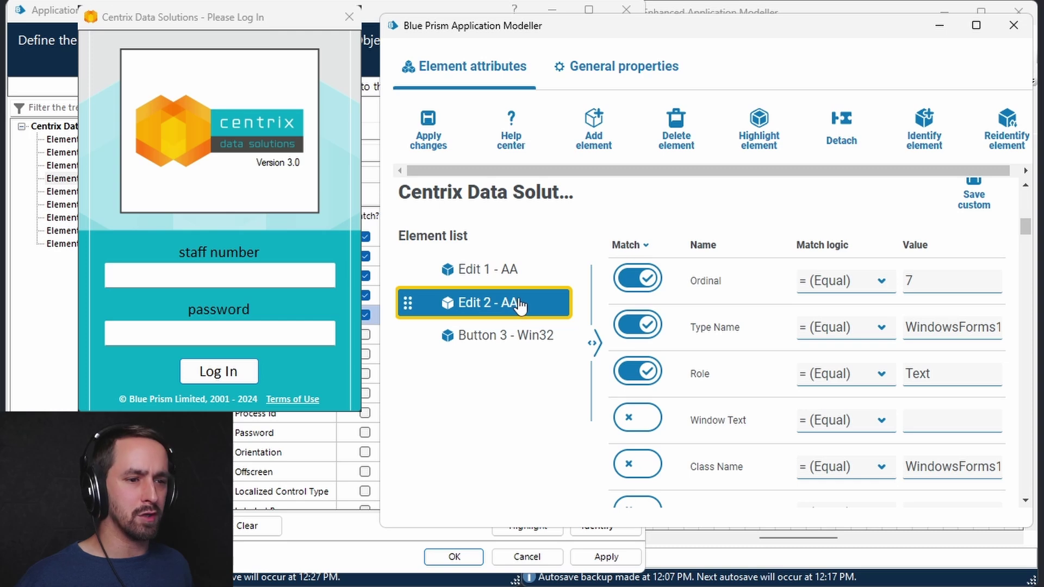
pyautogui.click(530, 342)
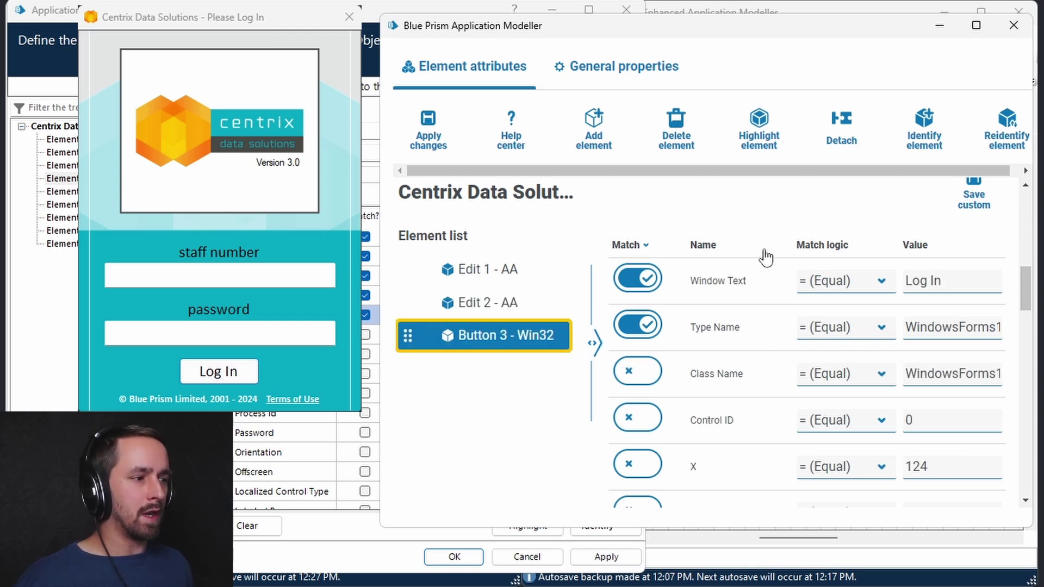
pyautogui.click(595, 343)
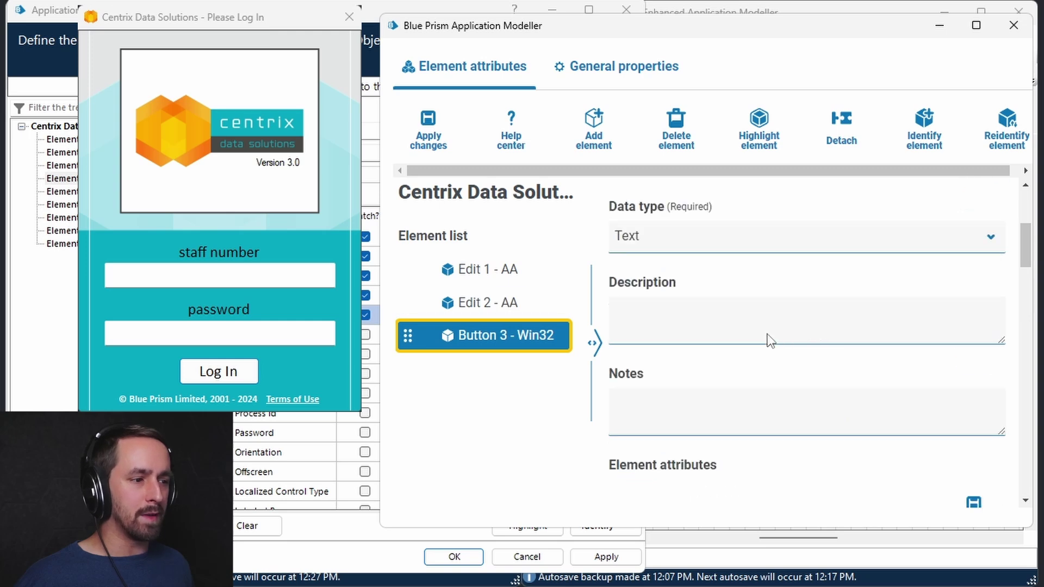
pyautogui.scroll(3, 656, 327)
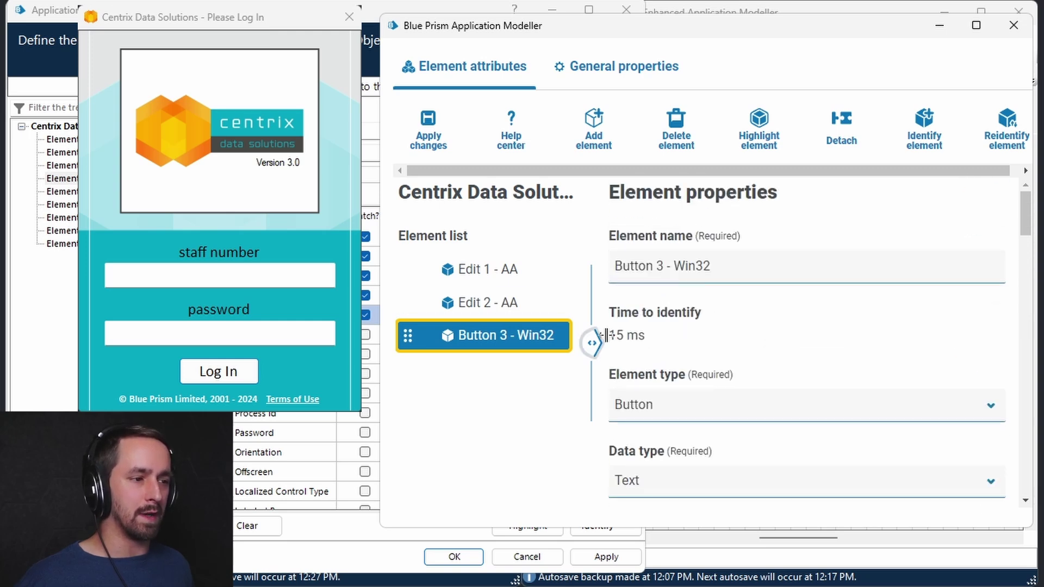
pyautogui.click(484, 303)
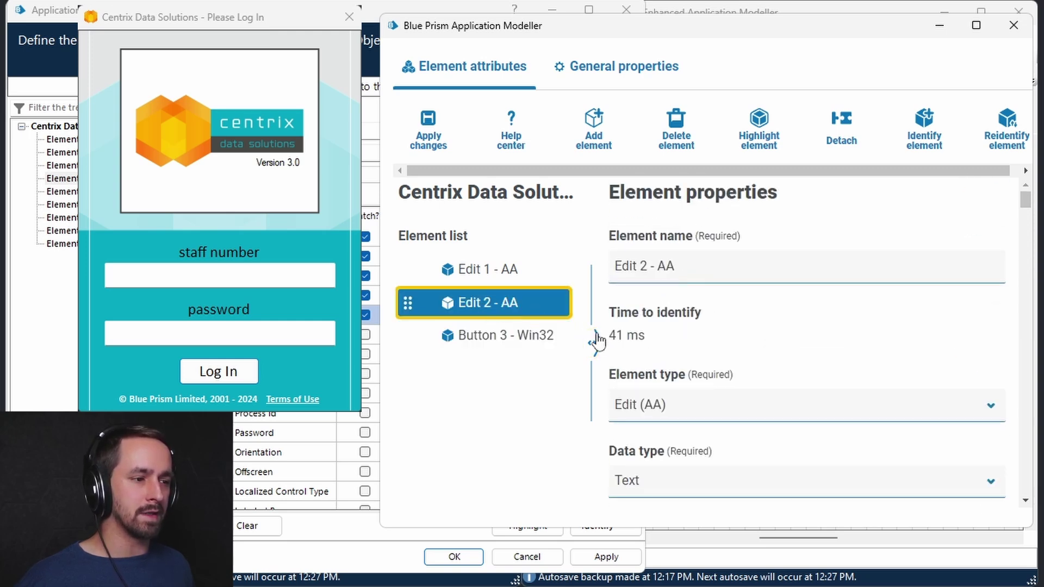
pyautogui.click(482, 269)
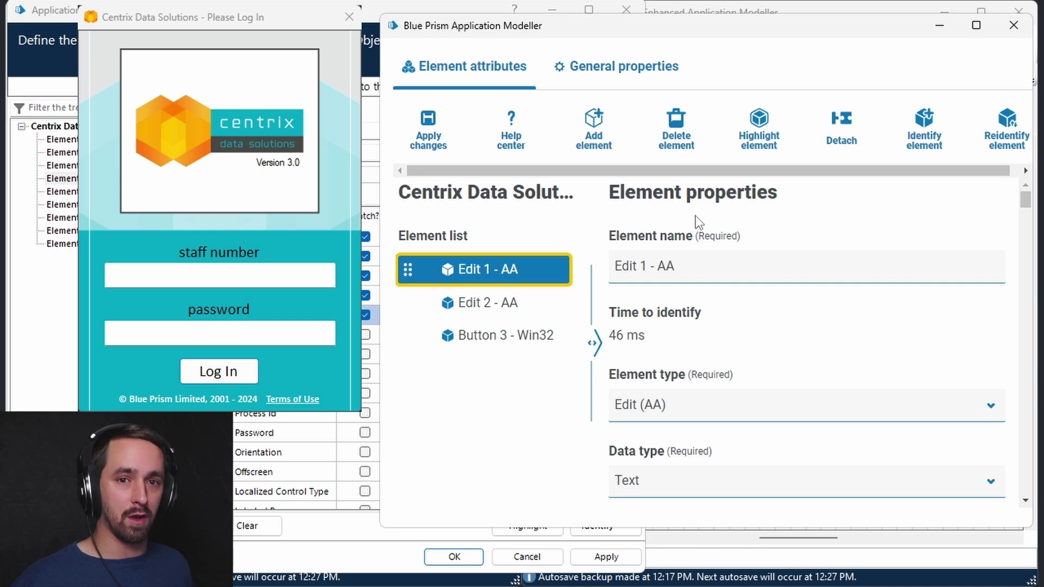
pyautogui.click(487, 335)
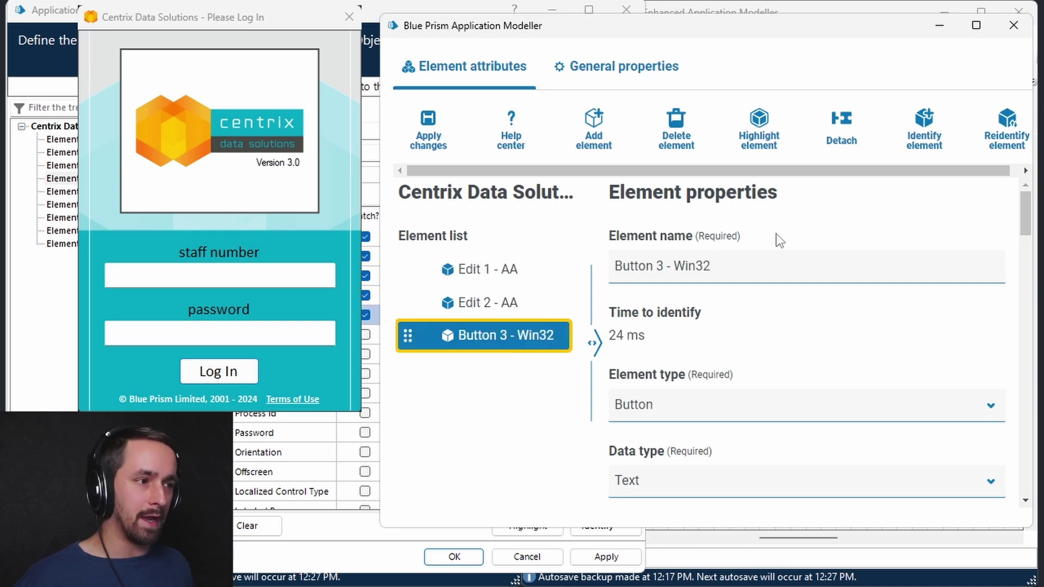
# Identify the staff number field, password field and Log In button in Automatic, Win32, UI Automation and Accessibility modes, and end spying.
pyautogui.click(932, 128)
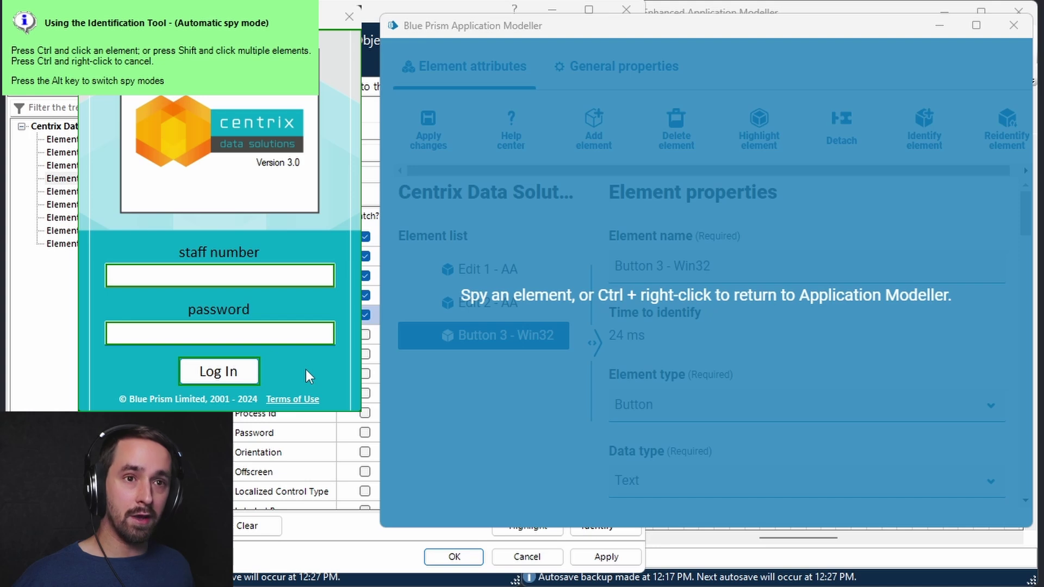
pyautogui.press('alt')
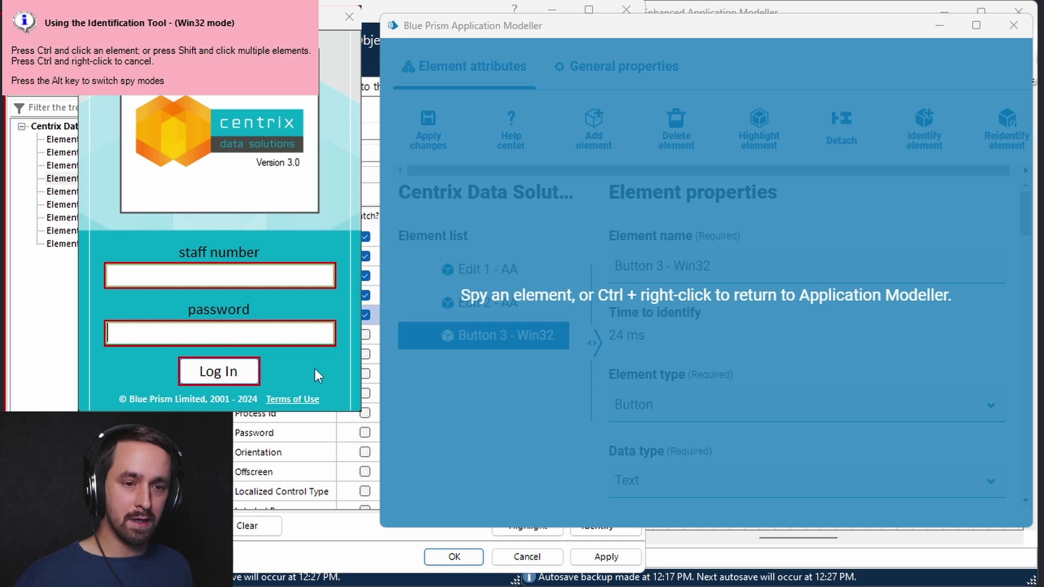
pyautogui.press('alt')
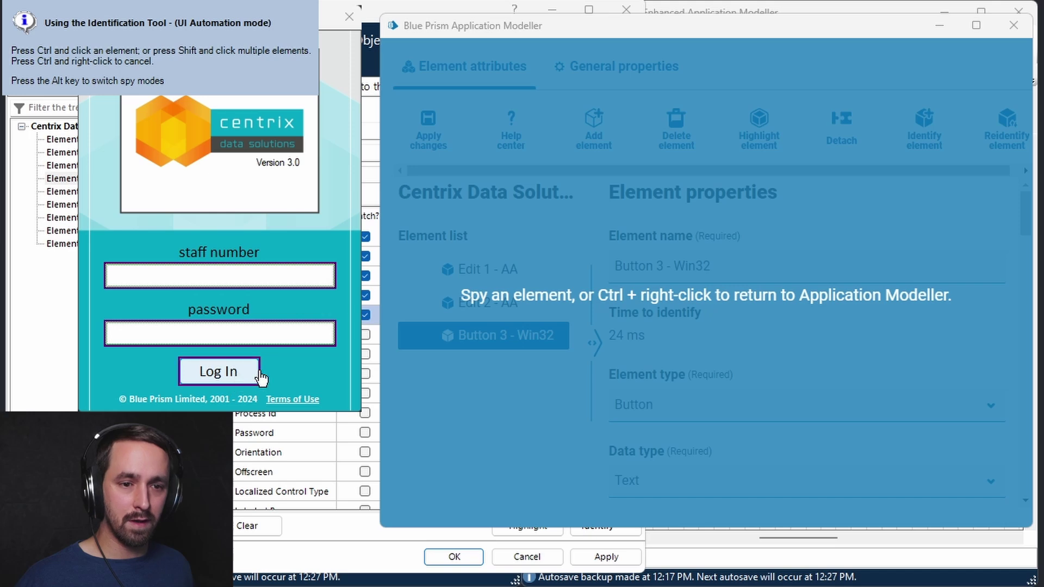
pyautogui.press('alt')
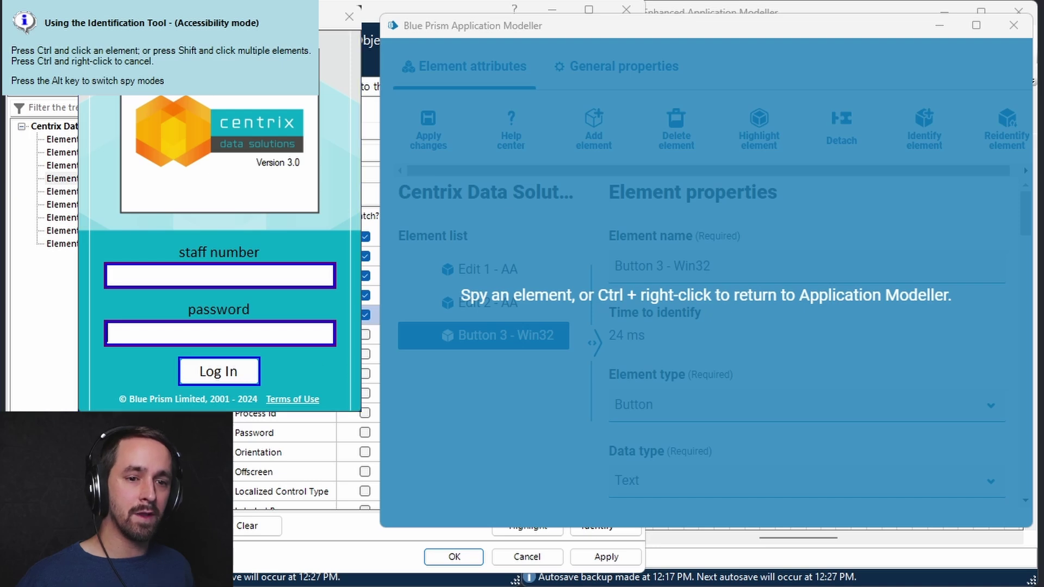
pyautogui.keyDown('ctrl'); pyautogui.rightClick(651, 254); pyautogui.keyUp('ctrl')
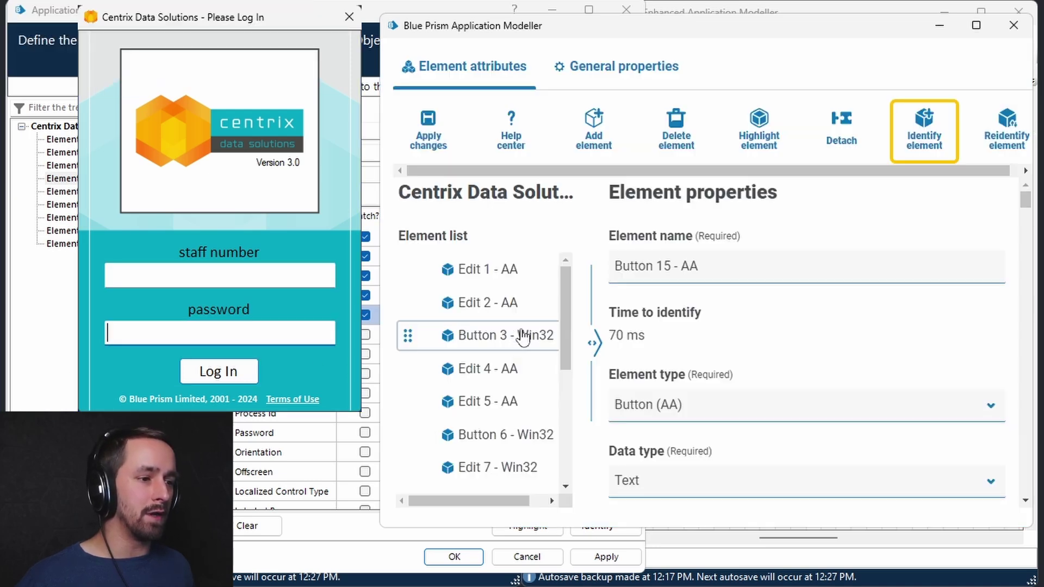
# Widen the element list and delete the first three elements, Edit 1 - AA, Edit 2 - AA and Button 3 - Win32.
pyautogui.scroll(-2, 514, 336)
pyautogui.moveTo(594, 343); pyautogui.dragTo(684, 343)
pyautogui.scroll(3, 541, 402)
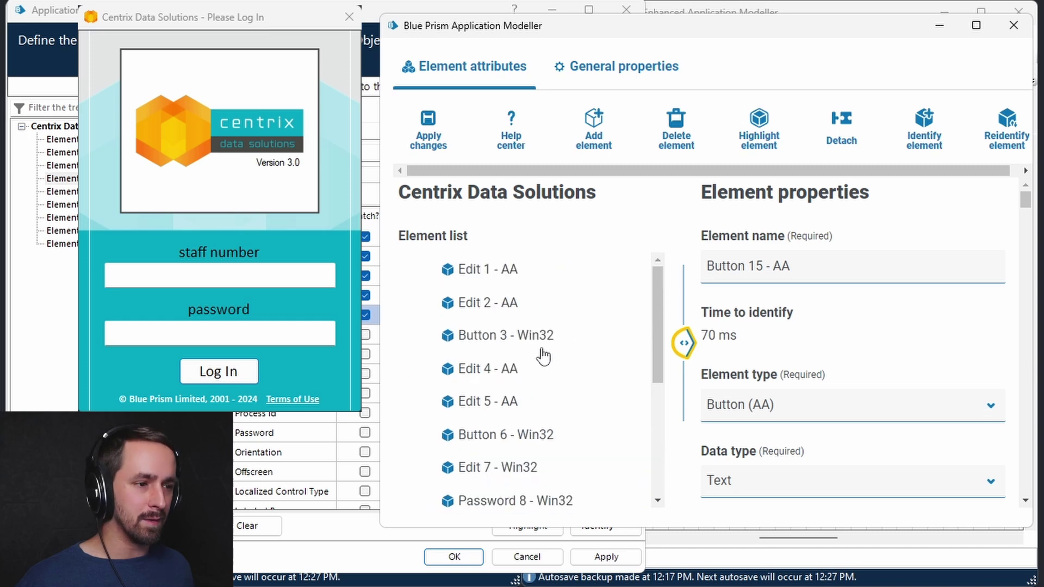
pyautogui.click(503, 272)
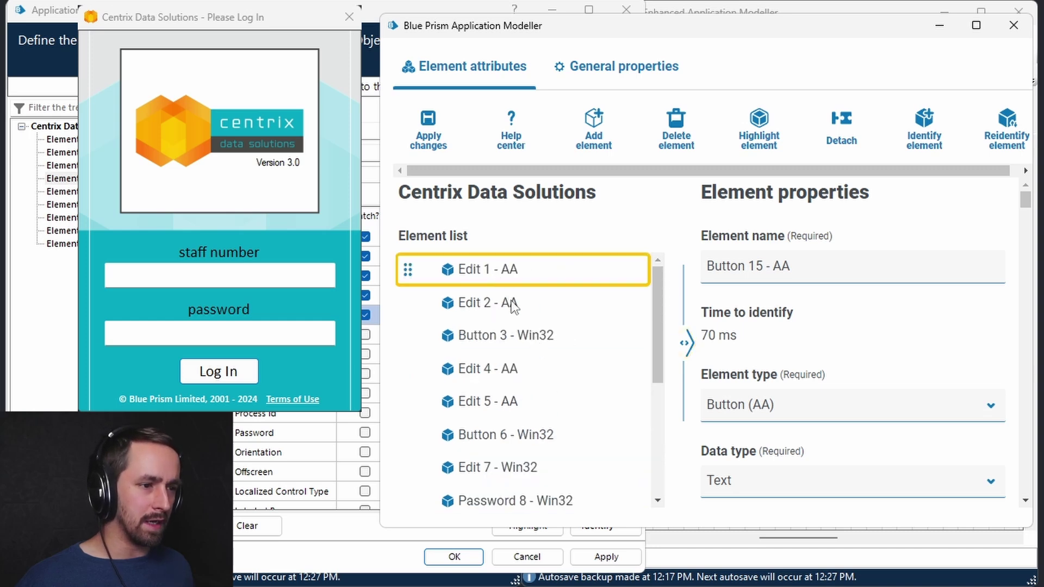
pyautogui.click(677, 130)
pyautogui.click(675, 142)
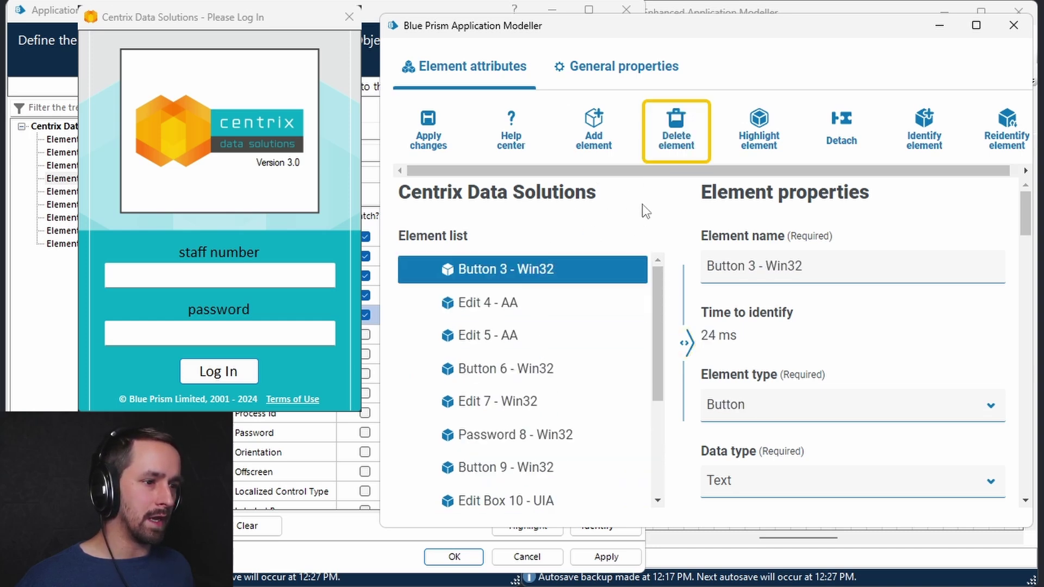
pyautogui.click(673, 144)
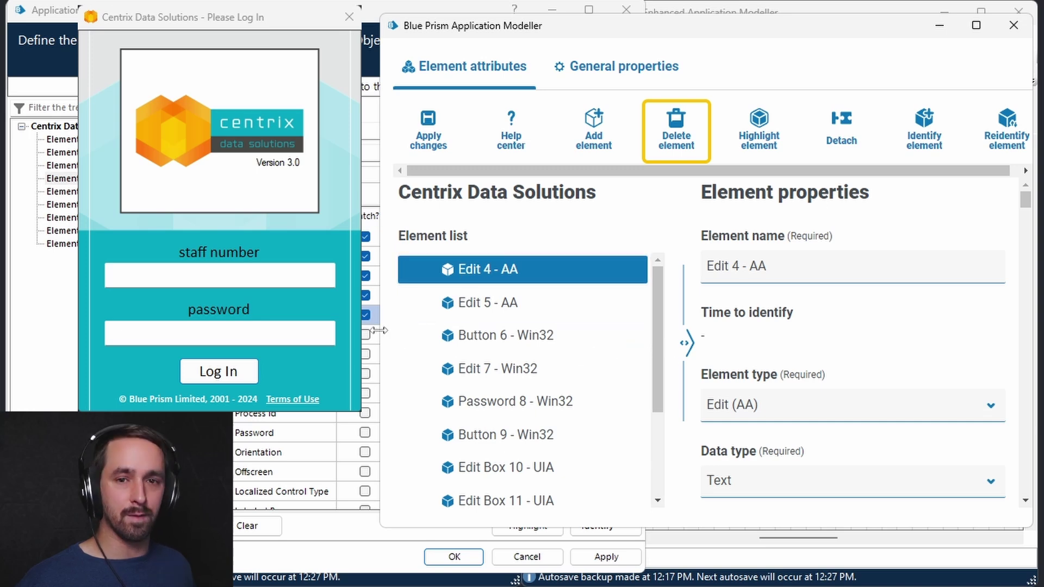
# Enlarge the modeller window slightly and review the remaining elements grouped by spy mode, from Edit 4 to Button 15.
pyautogui.moveTo(379, 330); pyautogui.dragTo(360, 330)
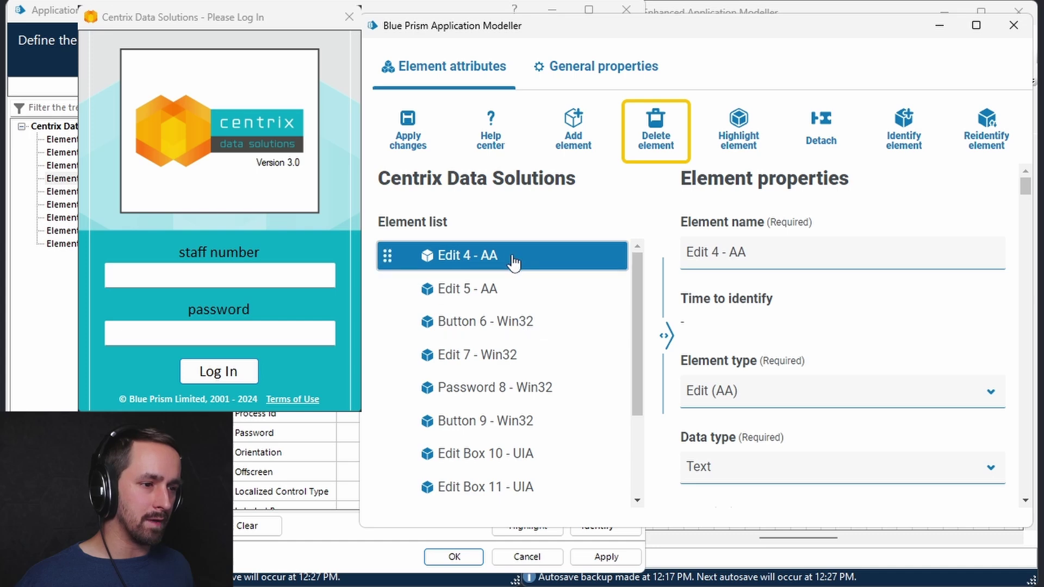
pyautogui.scroll(-4, 525, 429)
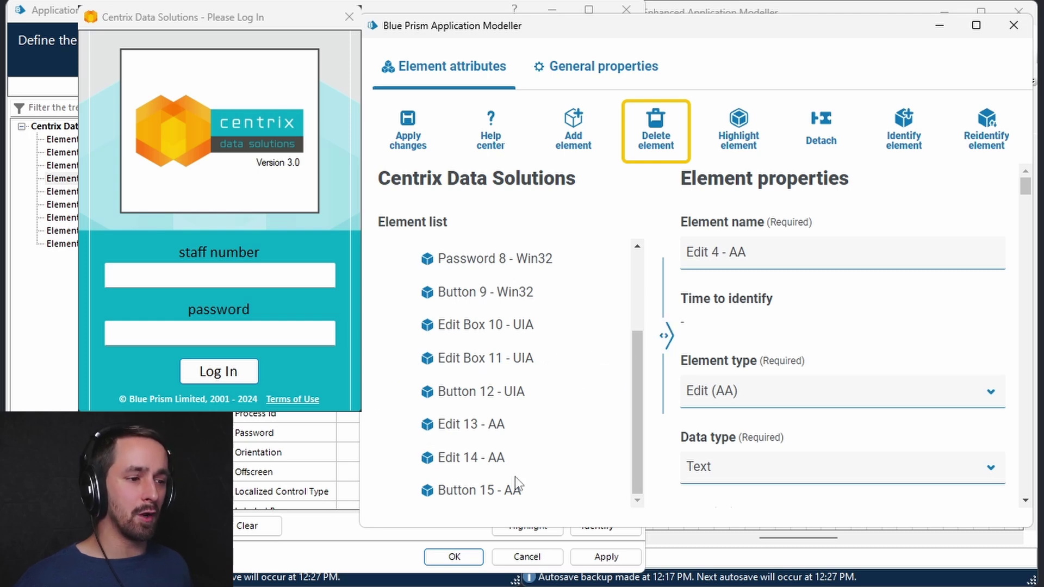
pyautogui.scroll(4, 516, 378)
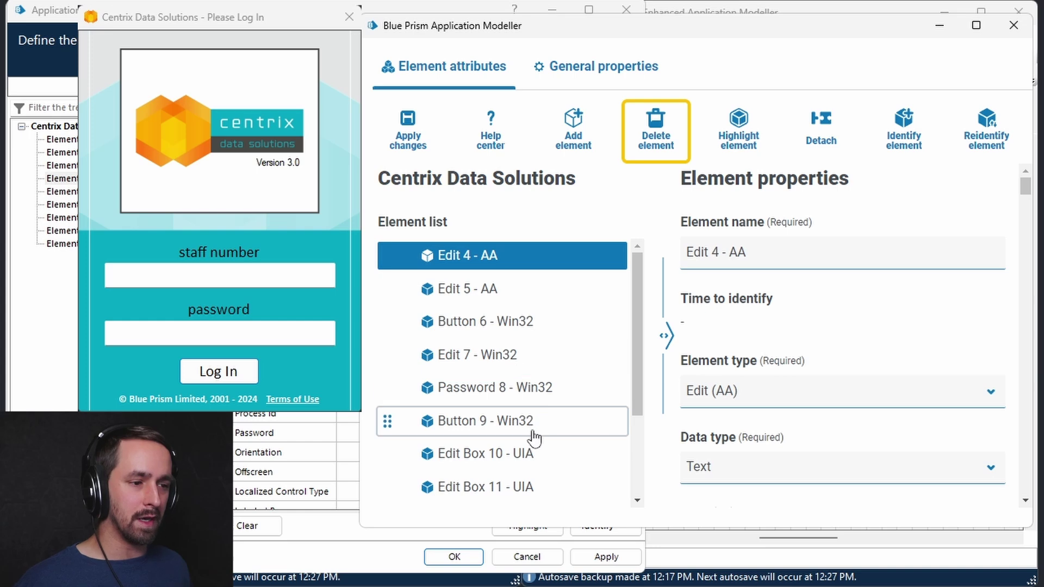
pyautogui.scroll(-2, 531, 435)
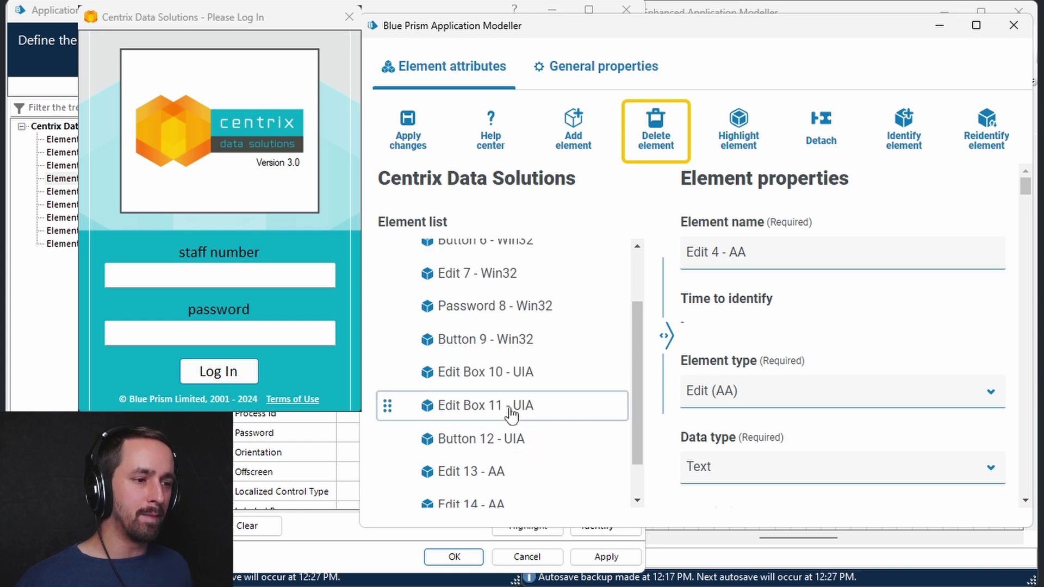
pyautogui.click(495, 375)
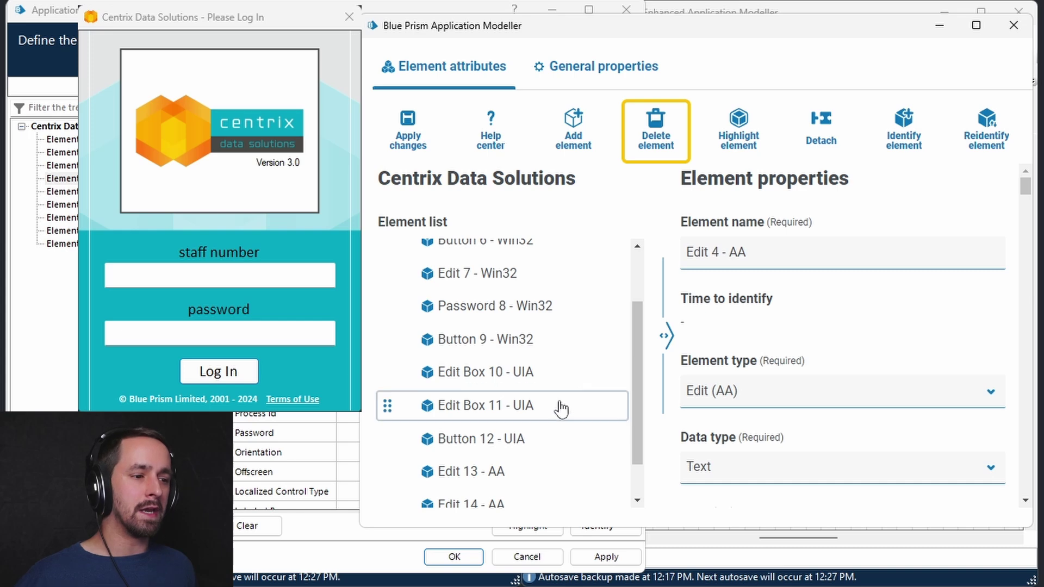
pyautogui.scroll(-1, 554, 451)
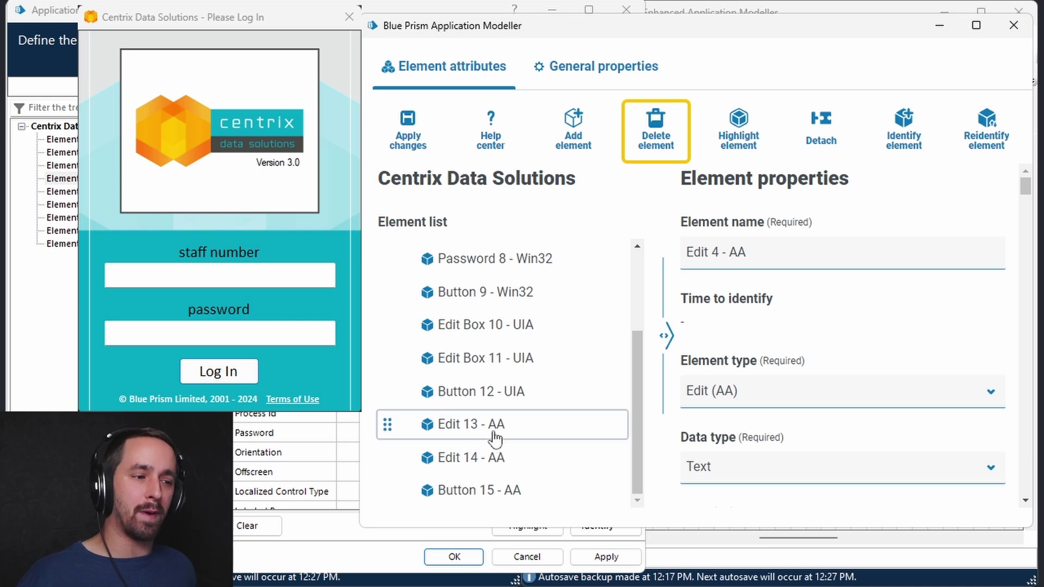
pyautogui.scroll(3, 544, 408)
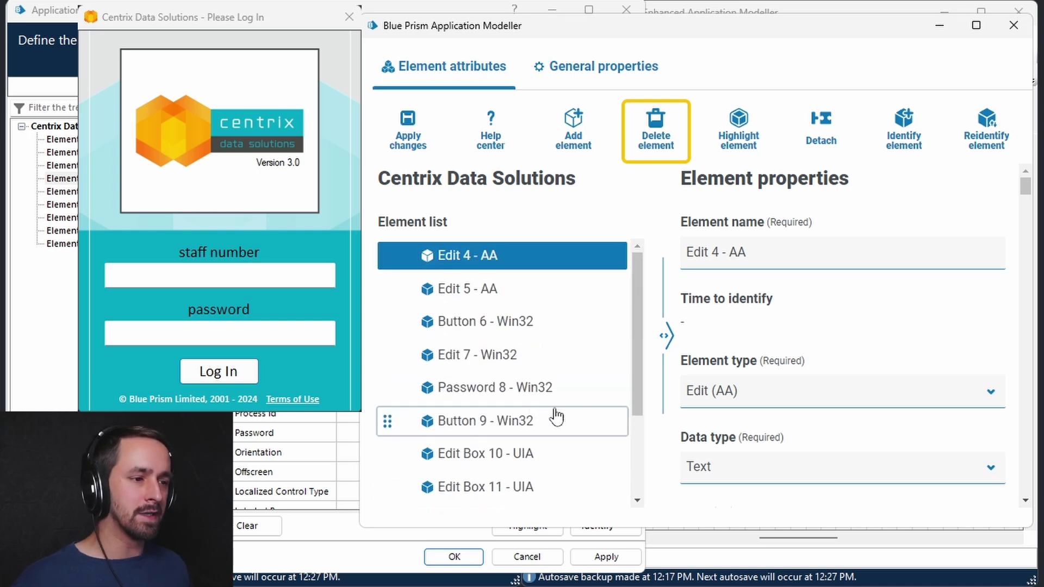
# Examine the identification time and the matched UIA attributes of Edit Box 10 - UIA, adjusting the pane width to read the Automation Id.
pyautogui.scroll(-2, 560, 422)
pyautogui.click(522, 372)
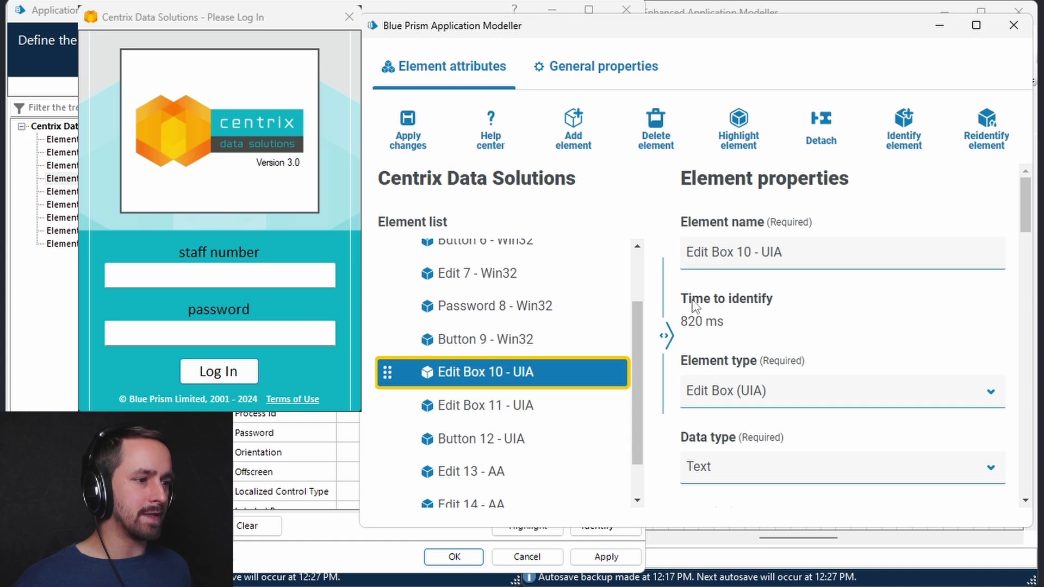
pyautogui.moveTo(682, 321); pyautogui.dragTo(795, 336)
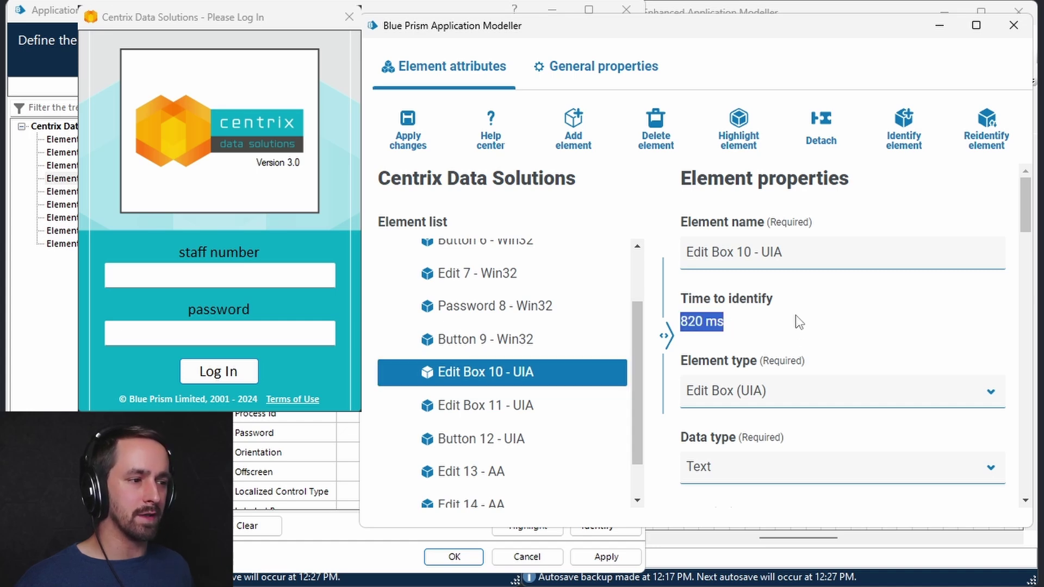
pyautogui.click(798, 316)
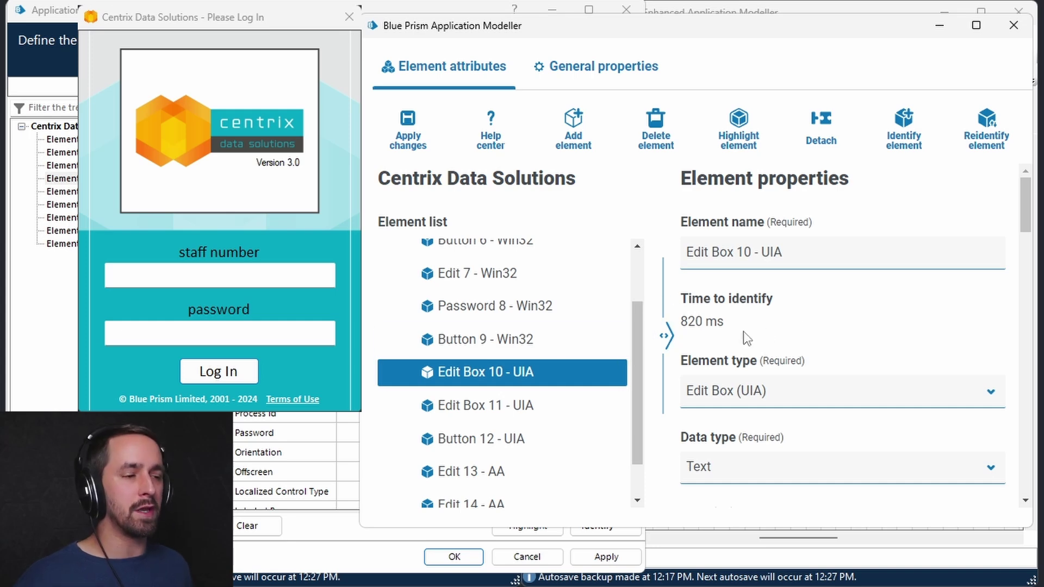
pyautogui.scroll(-10, 814, 322)
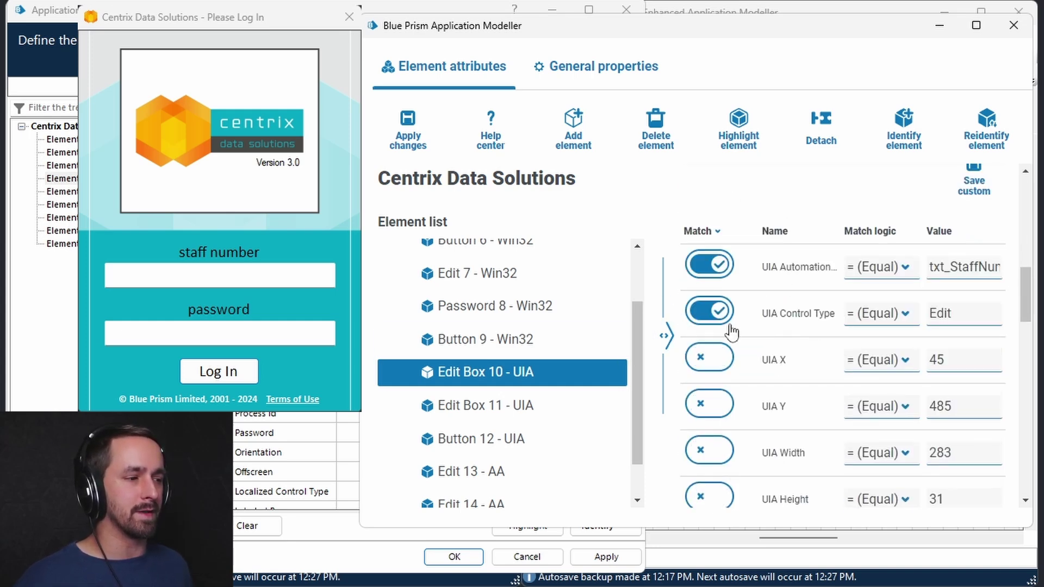
pyautogui.moveTo(663, 331); pyautogui.dragTo(568, 331)
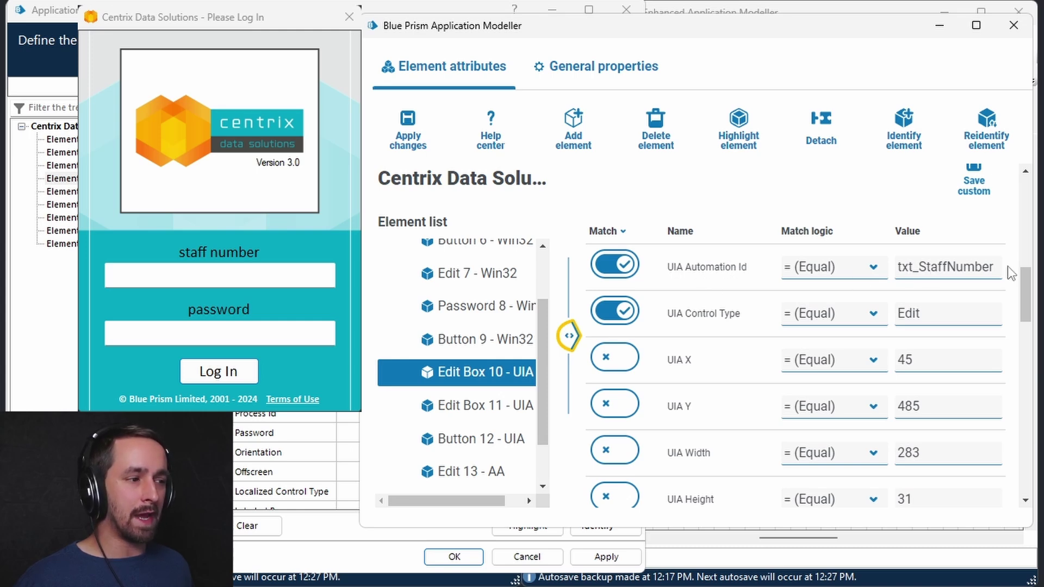
pyautogui.moveTo(569, 335); pyautogui.dragTo(607, 328)
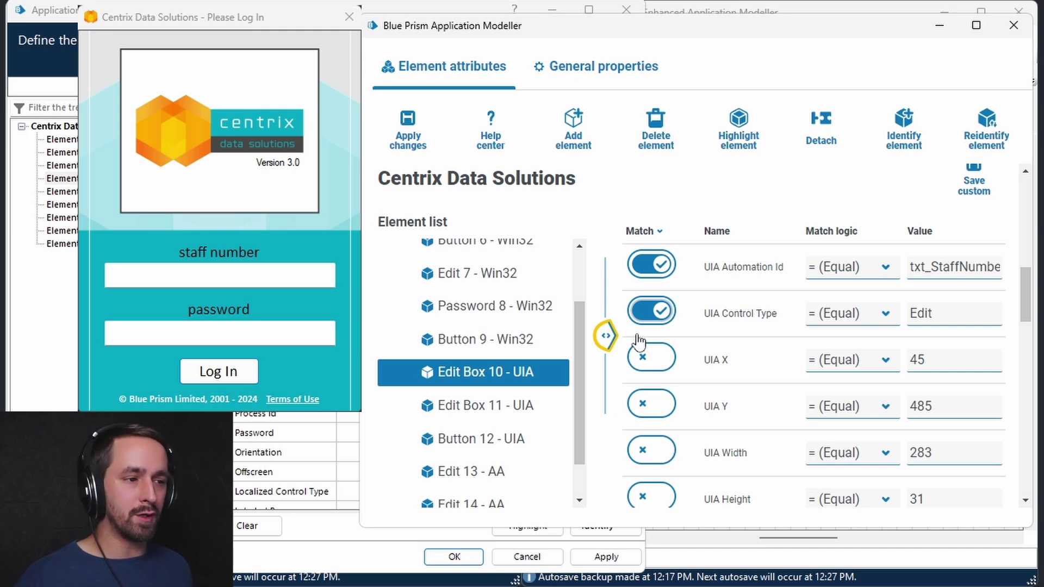
# Examine the matched attributes of Edit 4 - AA, including its Ordinal value.
pyautogui.scroll(3, 468, 354)
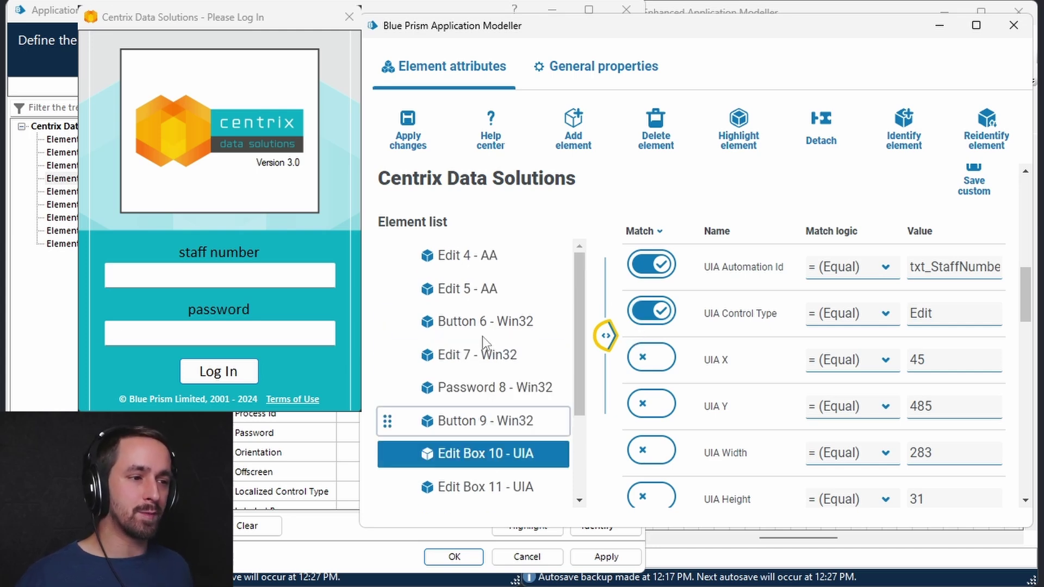
pyautogui.click(493, 260)
pyautogui.press('Tab')
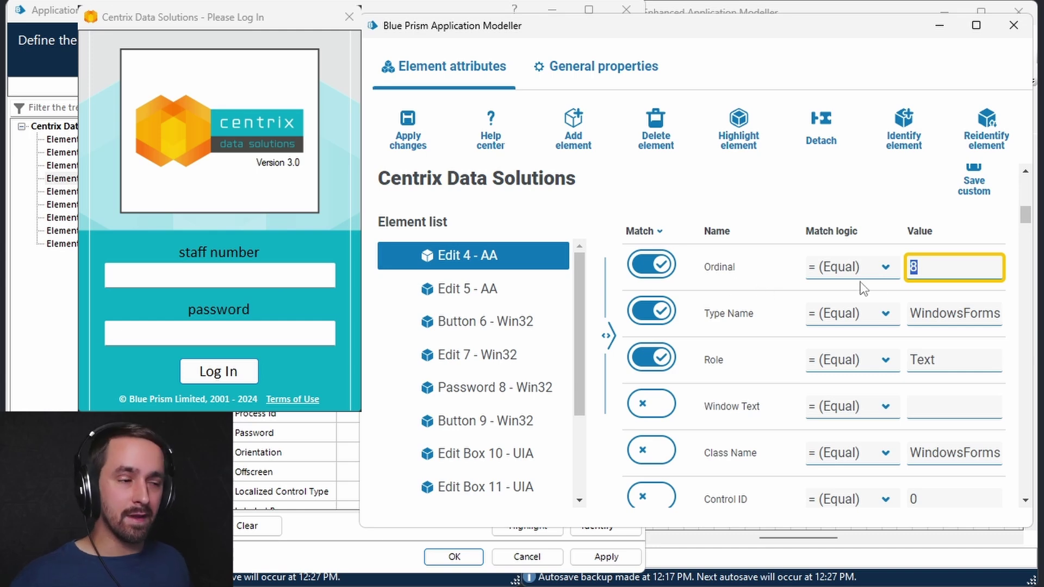
pyautogui.scroll(2, 724, 246)
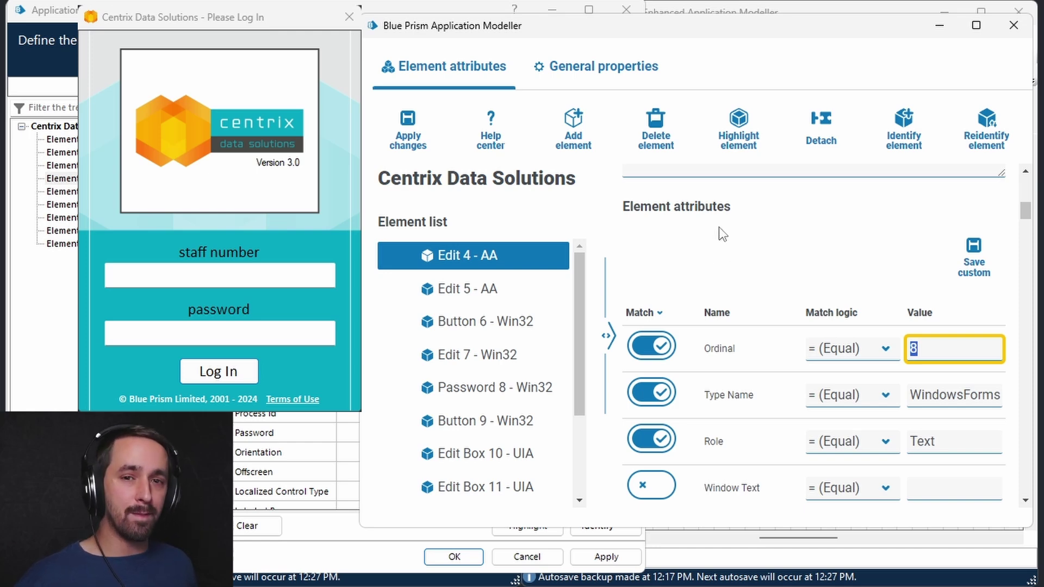
# Disable automatic spy mode in the model's general properties and return to the element attributes.
pyautogui.click(609, 64)
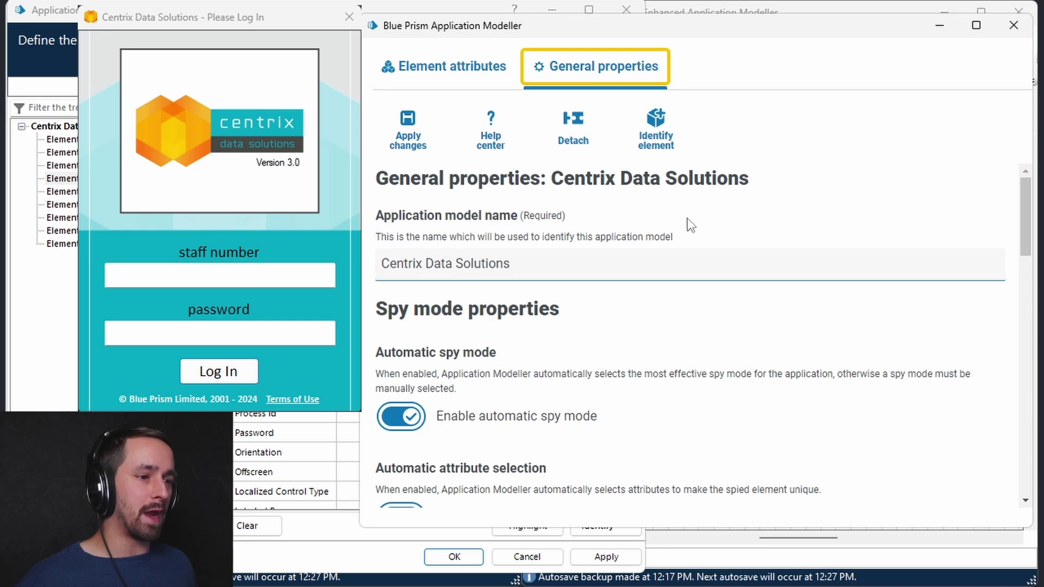
pyautogui.scroll(-2, 687, 220)
pyautogui.click(402, 335)
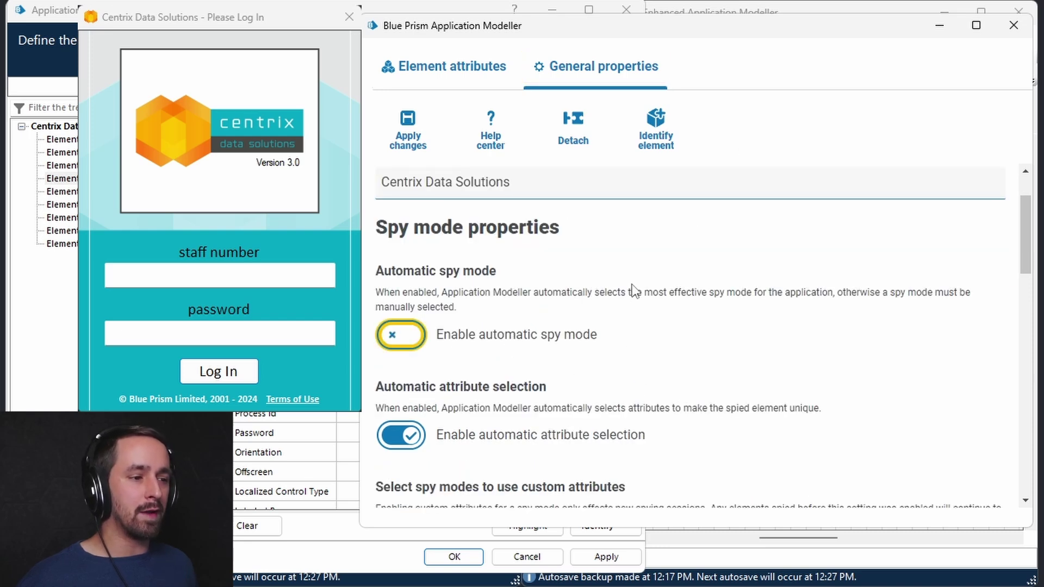
pyautogui.click(439, 71)
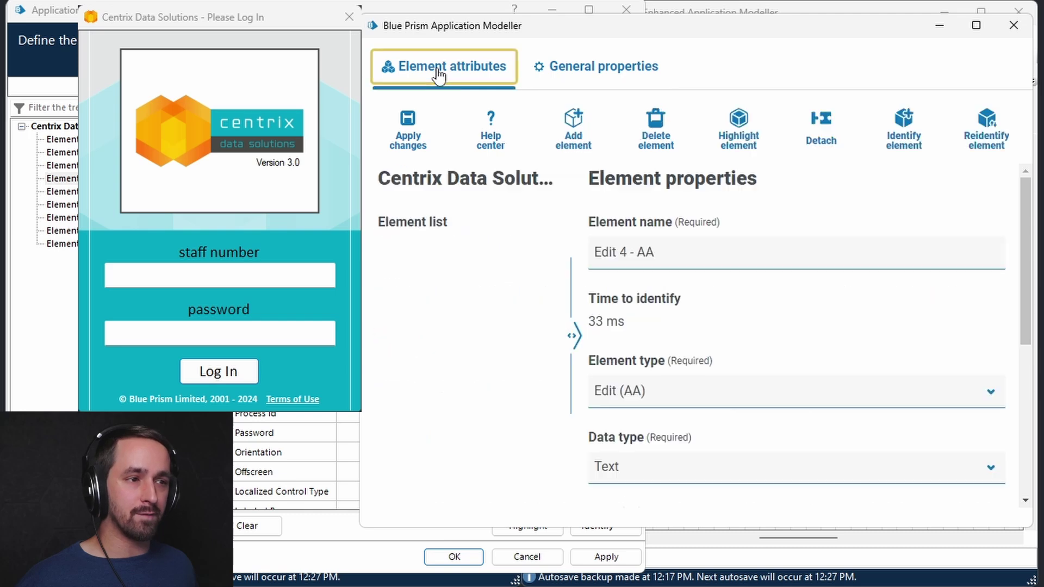
# Widen the element list pane and review the elements through Button 15 - AA with their spy mode names.
pyautogui.scroll(-1, 671, 305)
pyautogui.scroll(-2, 458, 340)
pyautogui.moveTo(569, 338); pyautogui.dragTo(635, 334)
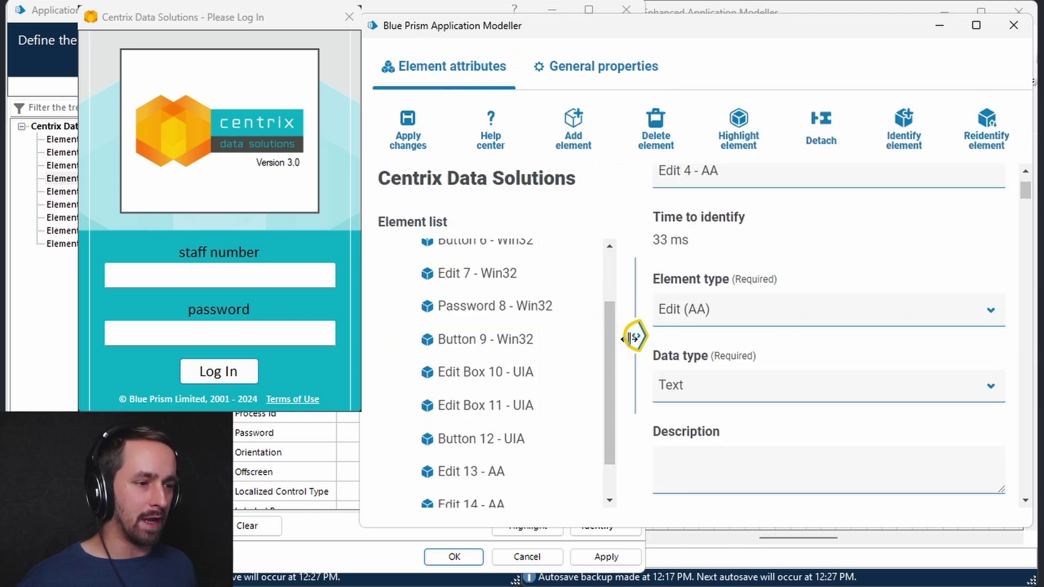
pyautogui.scroll(-1, 524, 357)
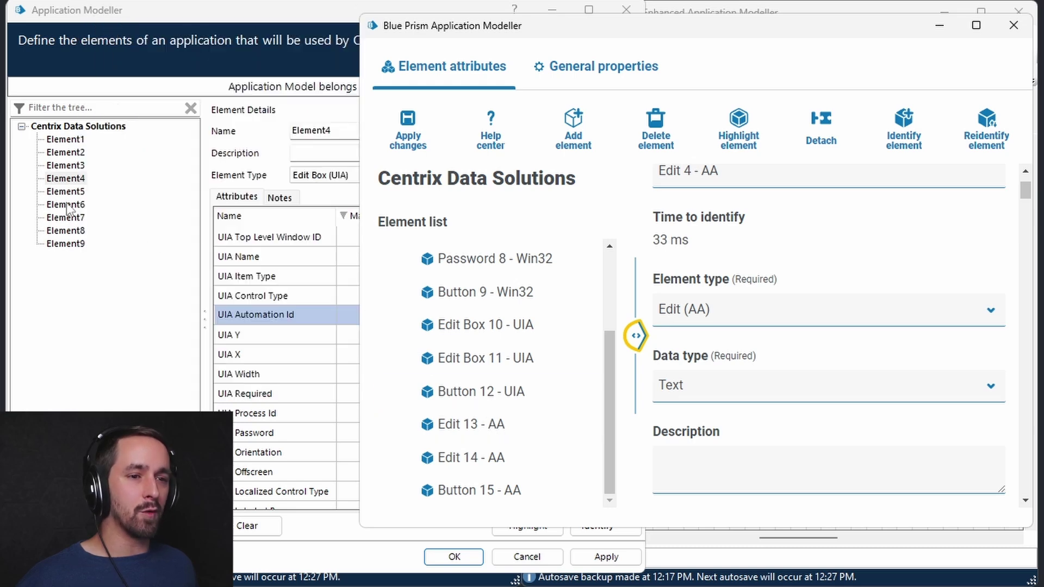
# In the original Application Modeller, check Element3 and Element4, then examine the matched attributes of the AA element Element7.
pyautogui.click(66, 167)
pyautogui.click(67, 179)
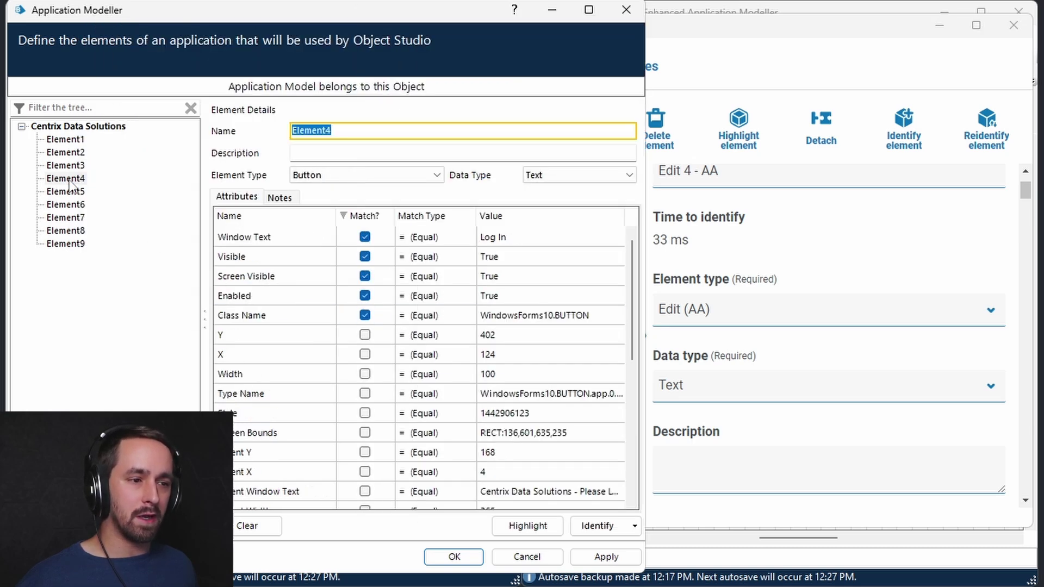
pyautogui.click(71, 217)
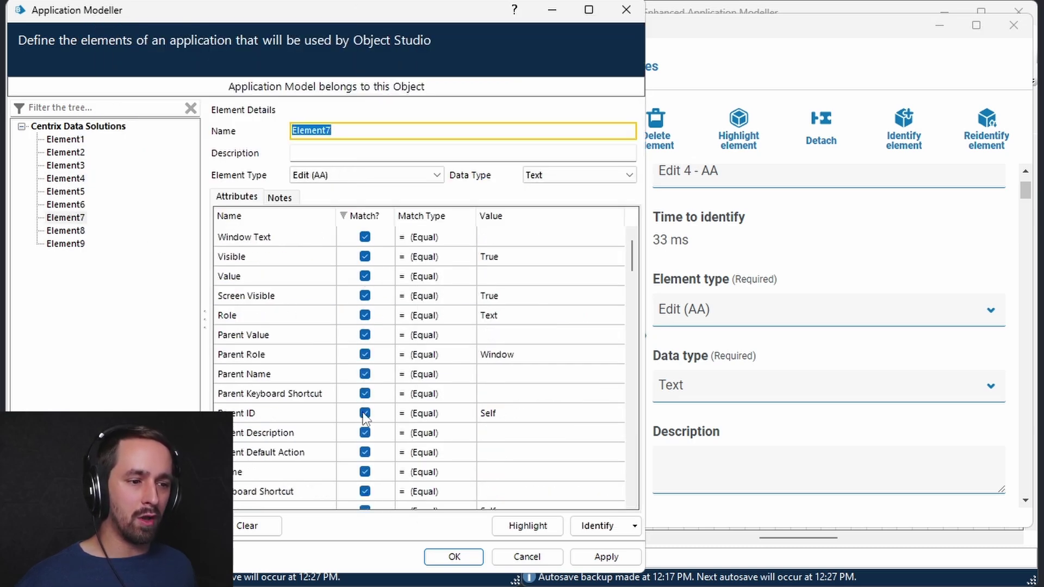
pyautogui.scroll(-2, 373, 484)
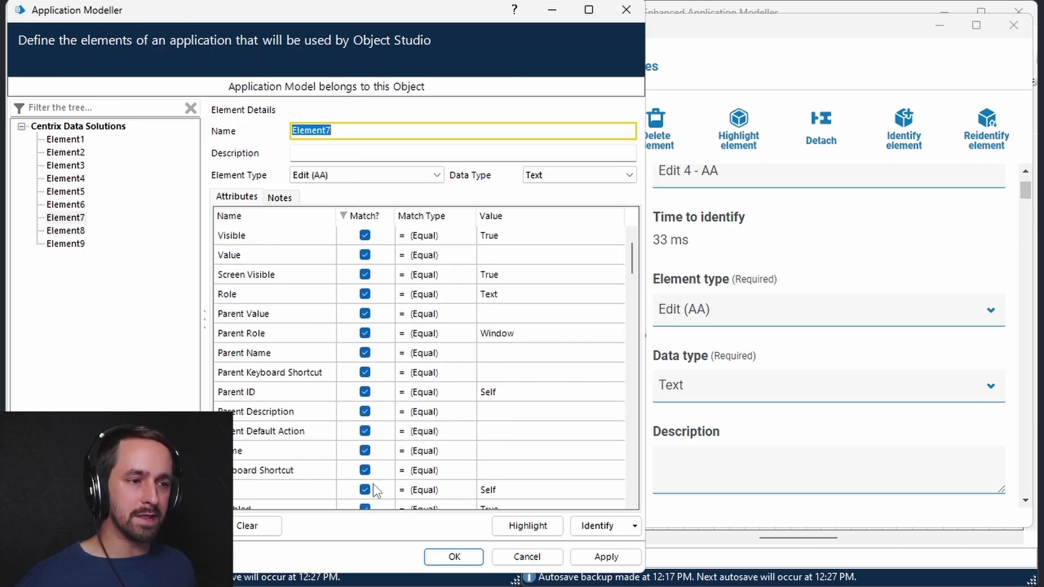
# Return to the enhanced modeller and check the automatic attribute selection setting in the general properties, then reopen the element attributes.
pyautogui.click(773, 76)
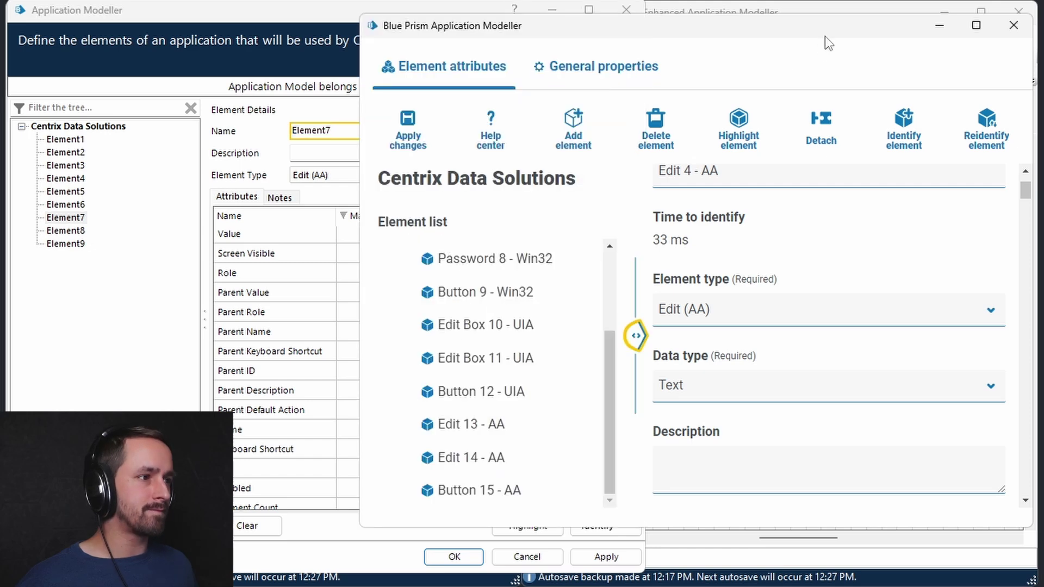
pyautogui.click(627, 77)
pyautogui.scroll(-2, 436, 394)
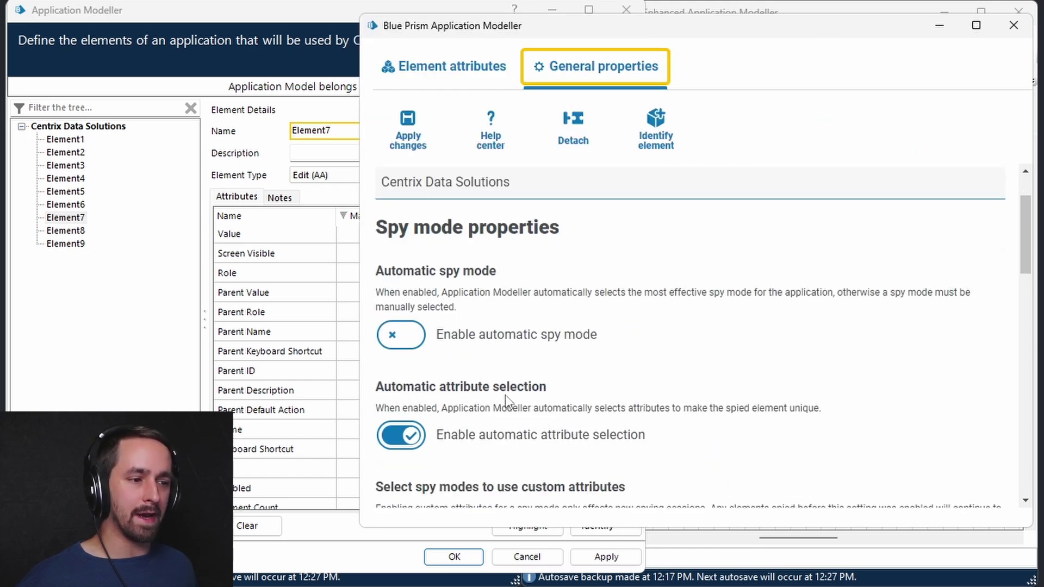
pyautogui.click(452, 66)
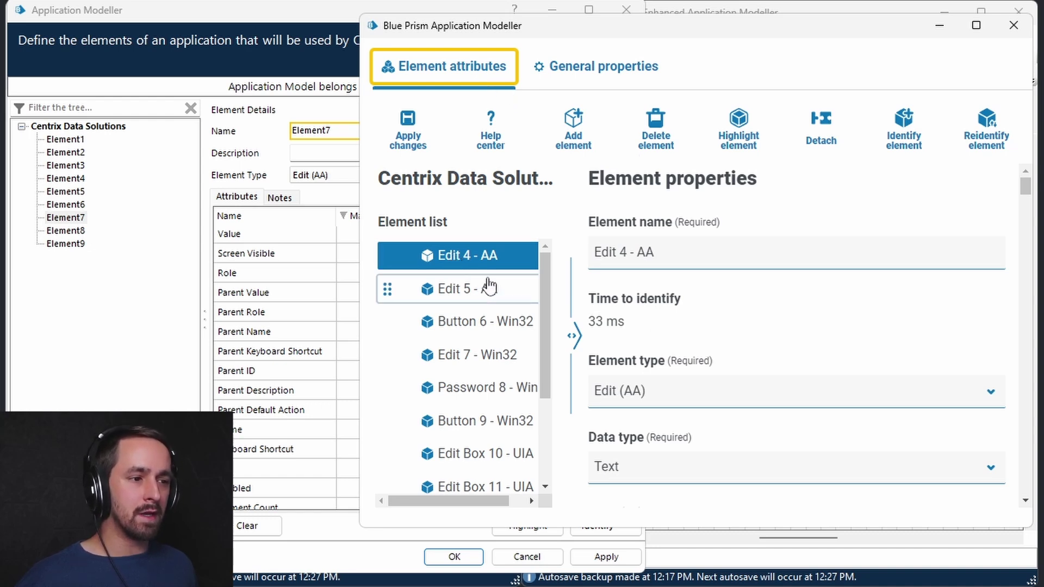
# Examine the attributes of Edit 13 - AA with the matched ones sorted first.
pyautogui.scroll(-4, 489, 287)
pyautogui.click(484, 413)
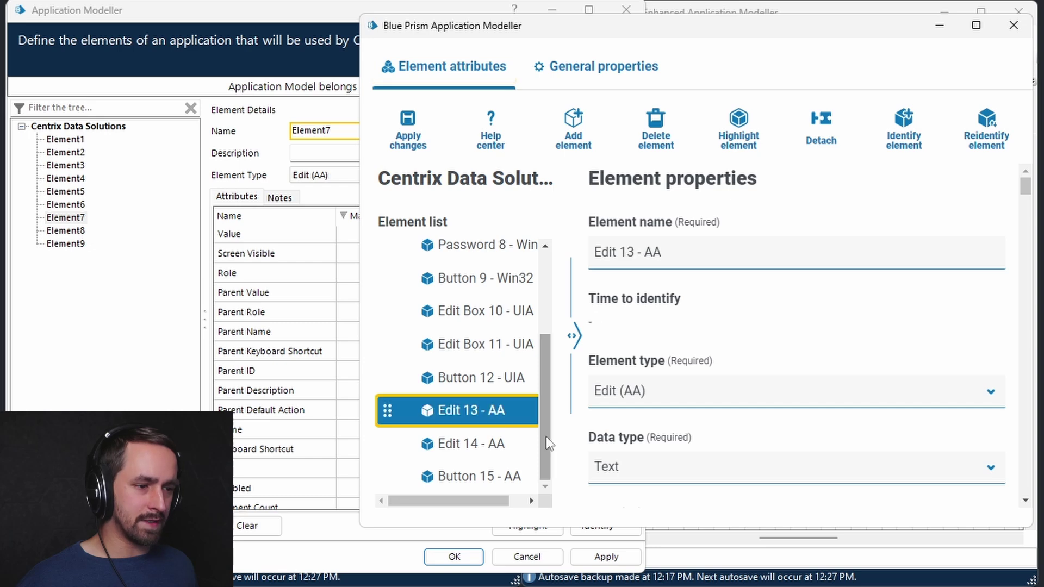
pyautogui.scroll(-6, 744, 354)
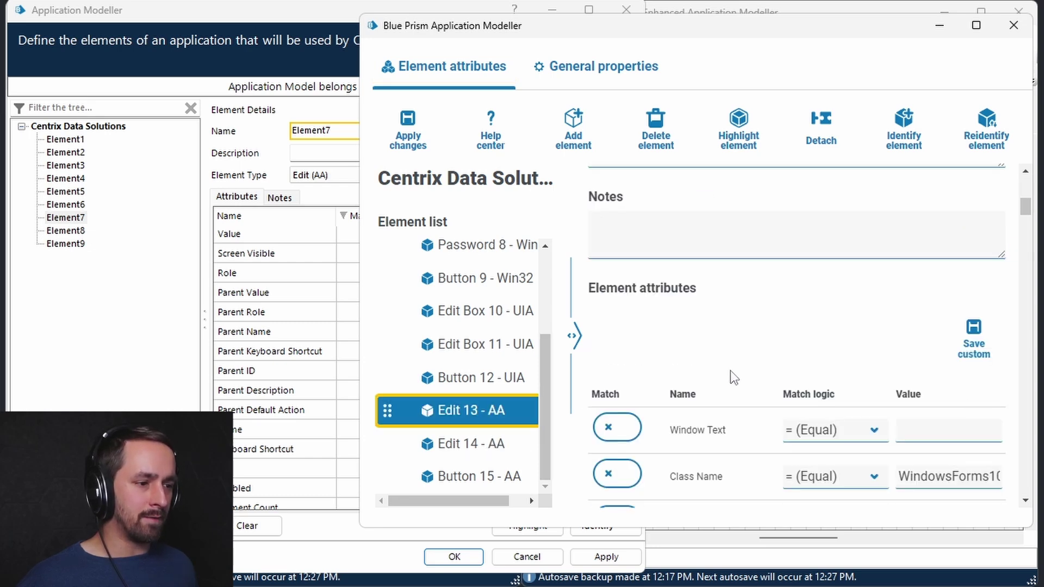
pyautogui.scroll(-3, 730, 371)
pyautogui.scroll(3, 733, 308)
pyautogui.click(604, 397)
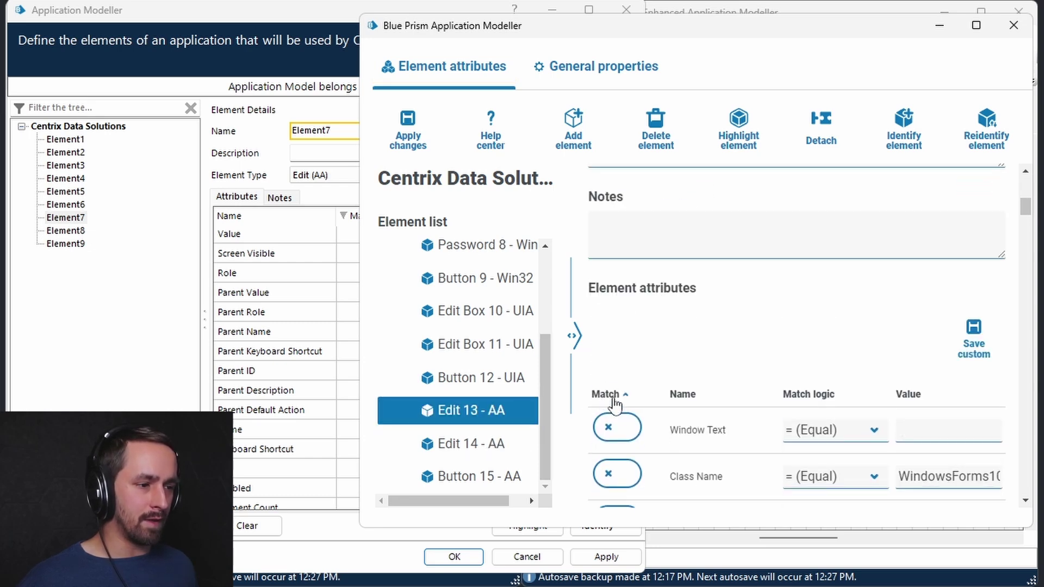
pyautogui.scroll(-3, 703, 436)
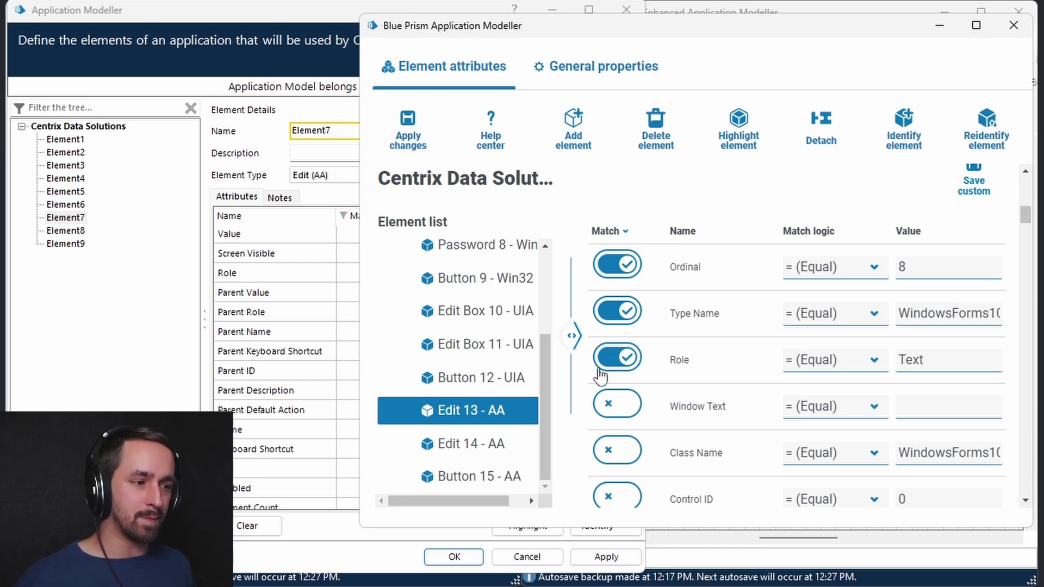
pyautogui.click(631, 235)
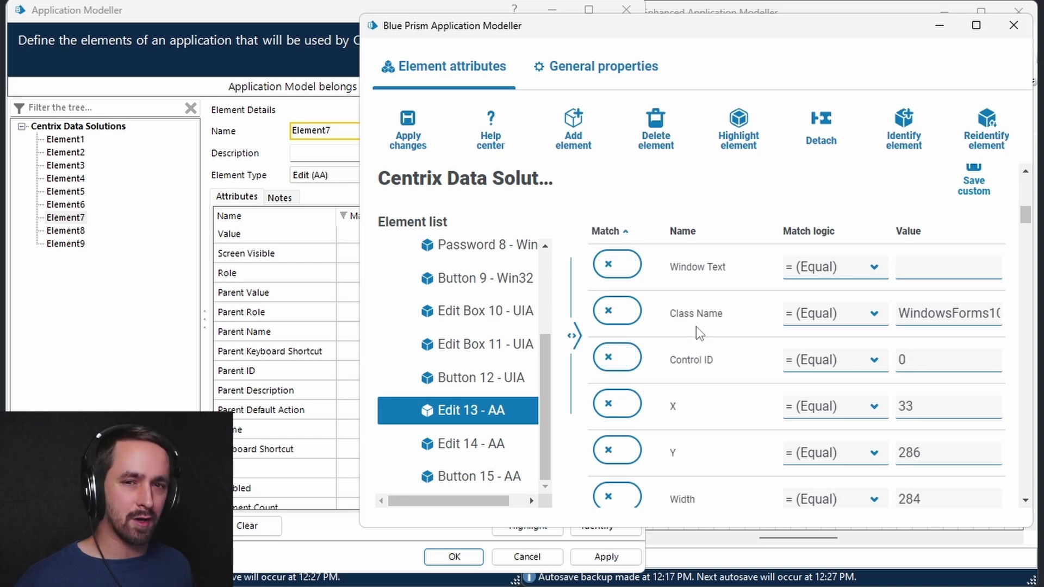
pyautogui.click(628, 237)
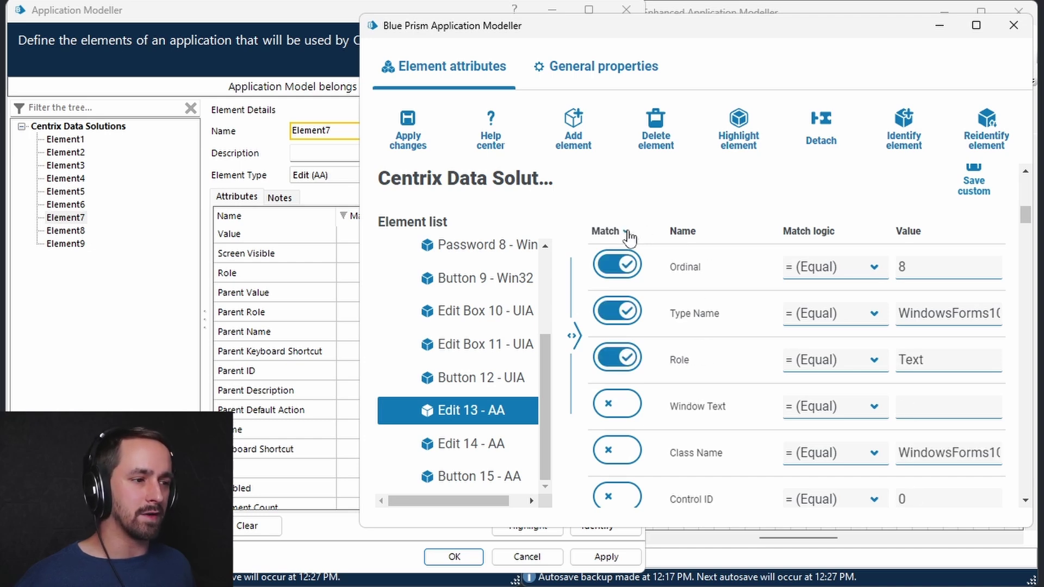
# Revisit the general properties and recheck the attributes of Edit 13 - AA, sorting the matched ones to the start of the table.
pyautogui.click(613, 76)
pyautogui.click(442, 66)
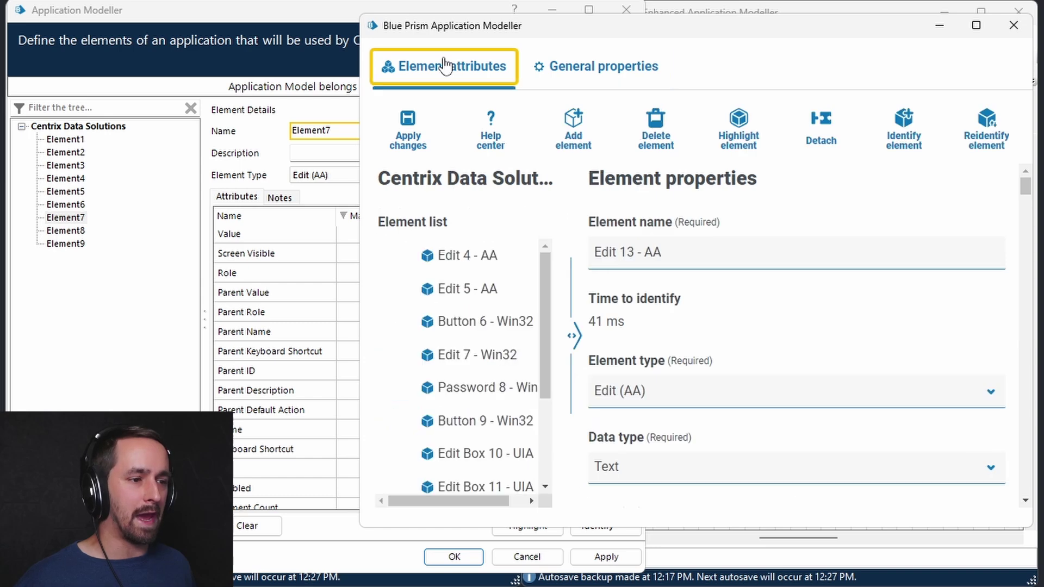
pyautogui.scroll(-3, 476, 274)
pyautogui.click(473, 472)
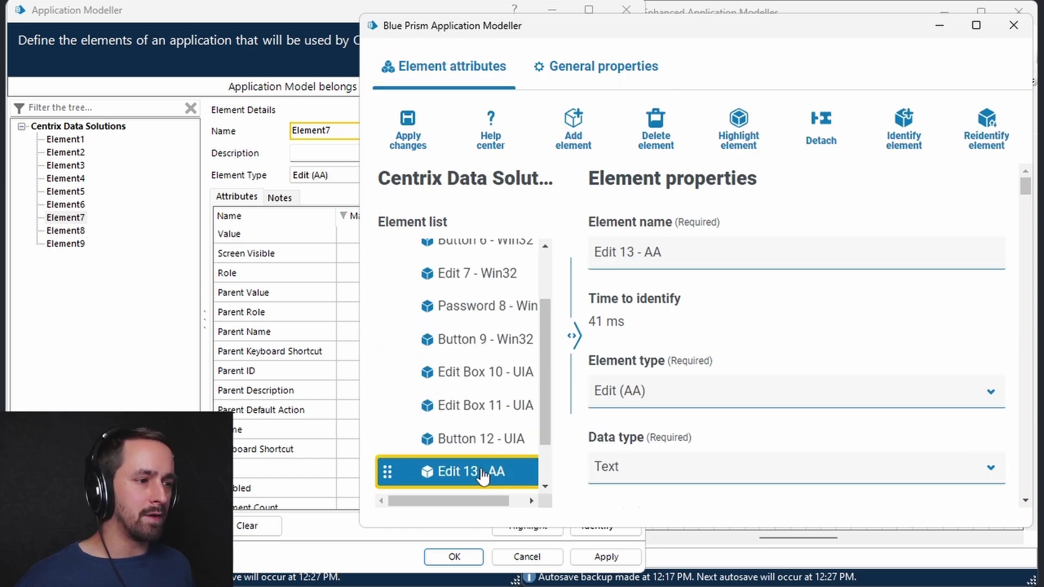
pyautogui.scroll(-3, 720, 381)
pyautogui.scroll(-4, 721, 380)
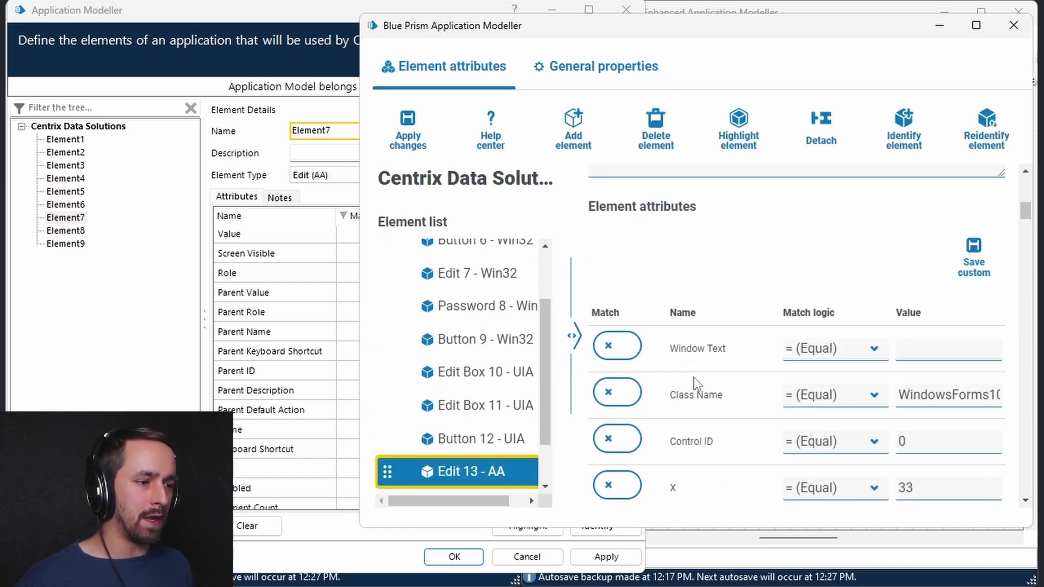
pyautogui.click(620, 315)
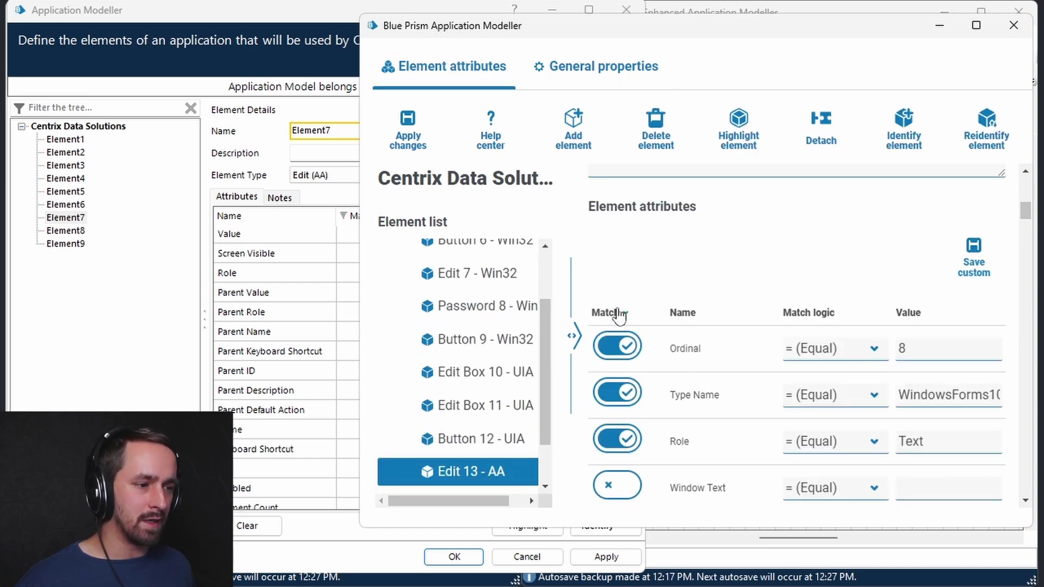
pyautogui.click(605, 68)
pyautogui.click(452, 66)
pyautogui.scroll(-3, 491, 342)
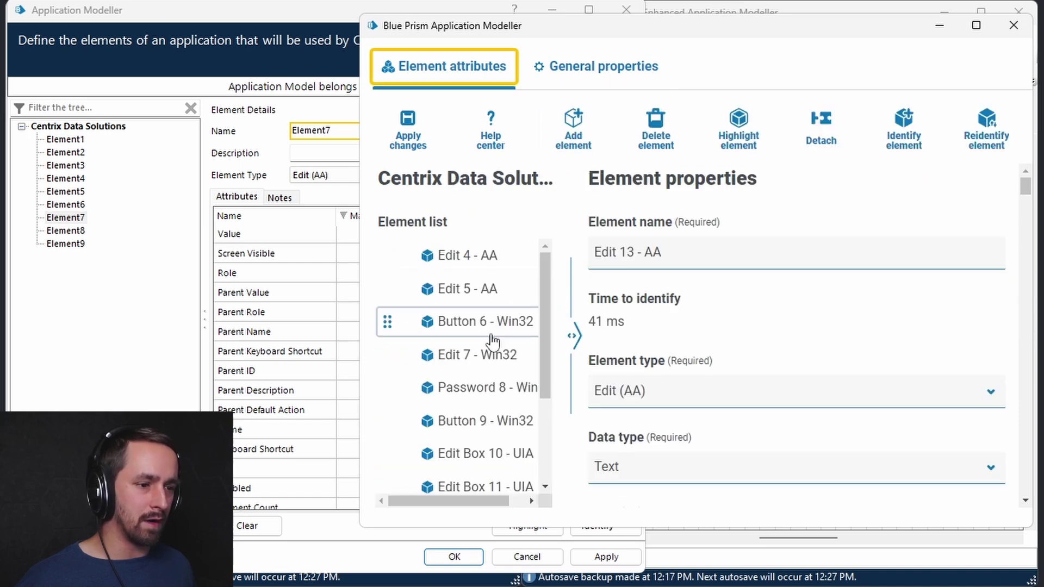
pyautogui.scroll(-5, 676, 357)
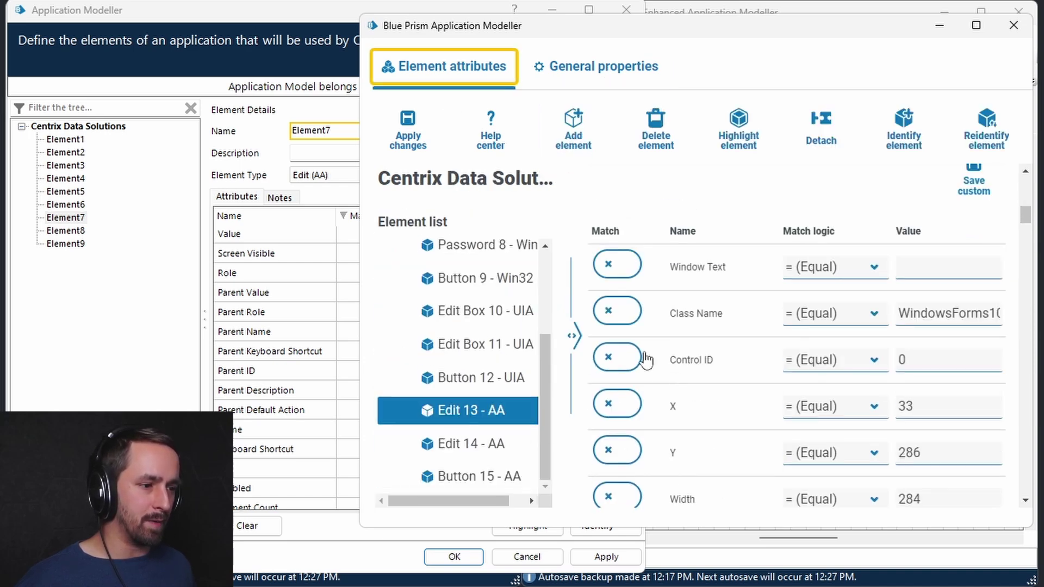
pyautogui.click(618, 233)
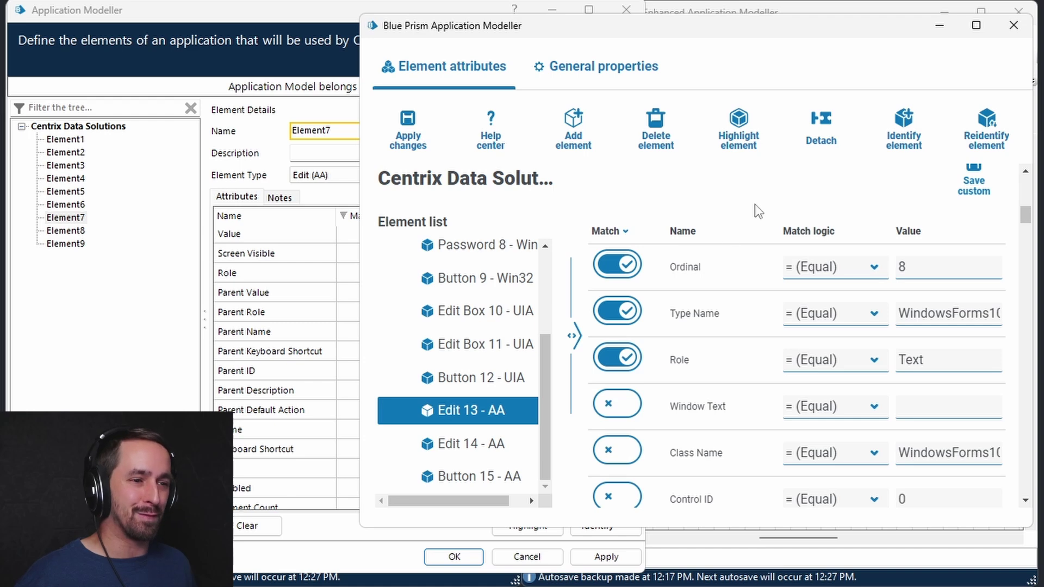
# Disable automatic attribute selection in the general properties and return to the element attributes.
pyautogui.click(598, 65)
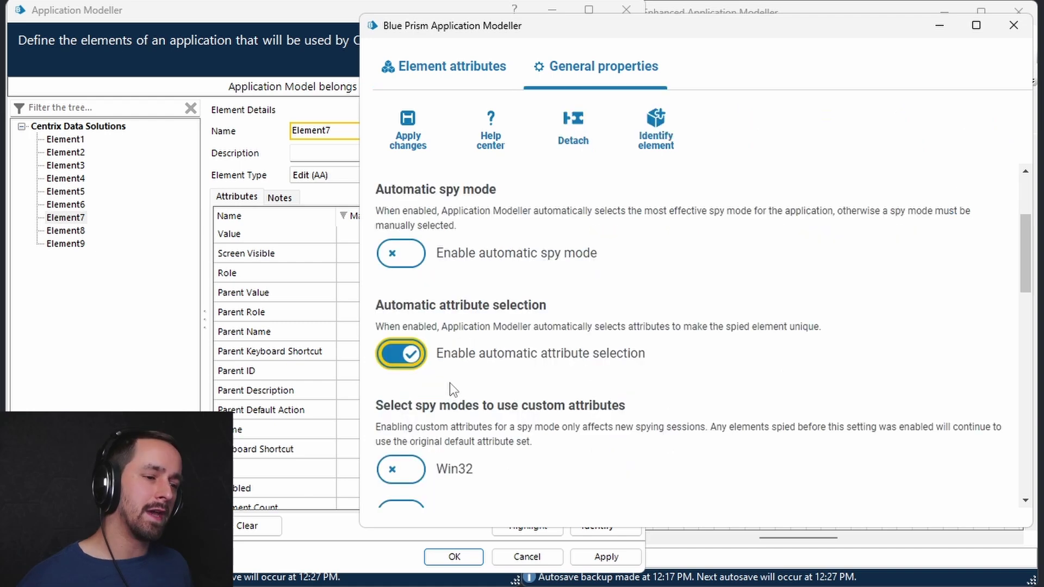
pyautogui.click(424, 359)
pyautogui.click(443, 67)
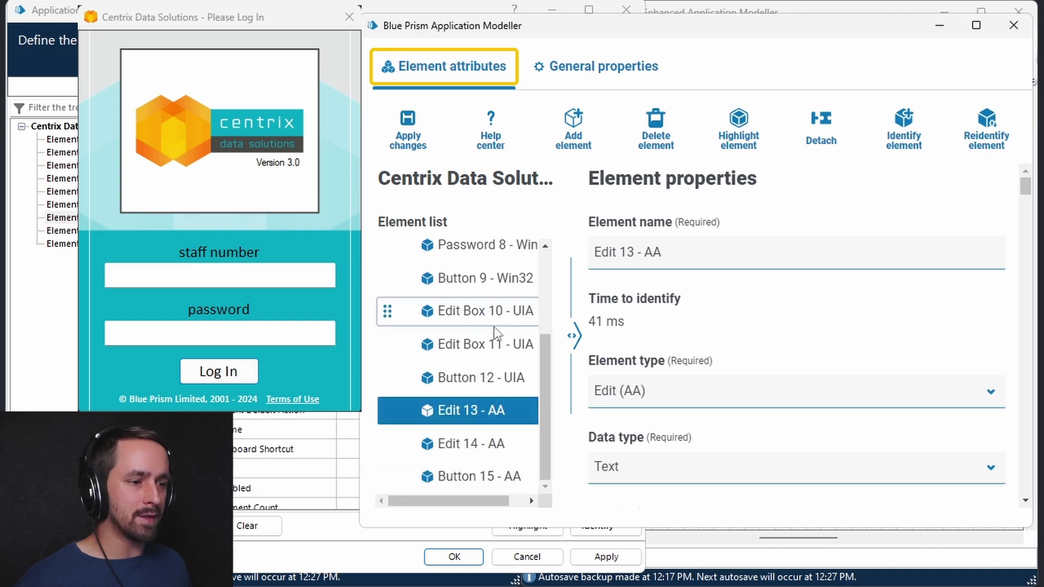
# Identify the staff number field of the Centrix login window as a new element using Accessibility spy mode.
pyautogui.click(905, 126)
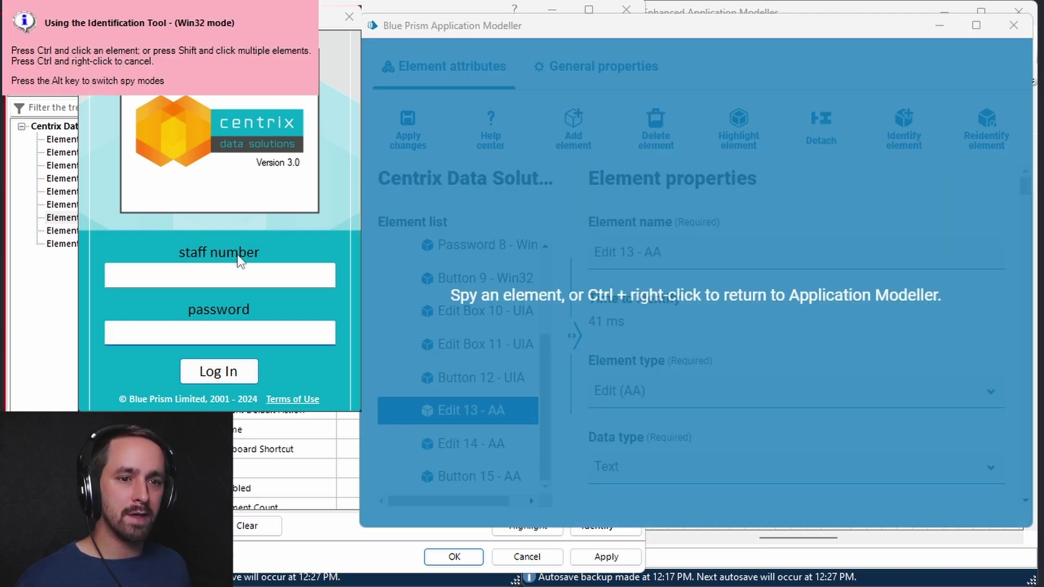
pyautogui.press('alt')
pyautogui.press('alt')
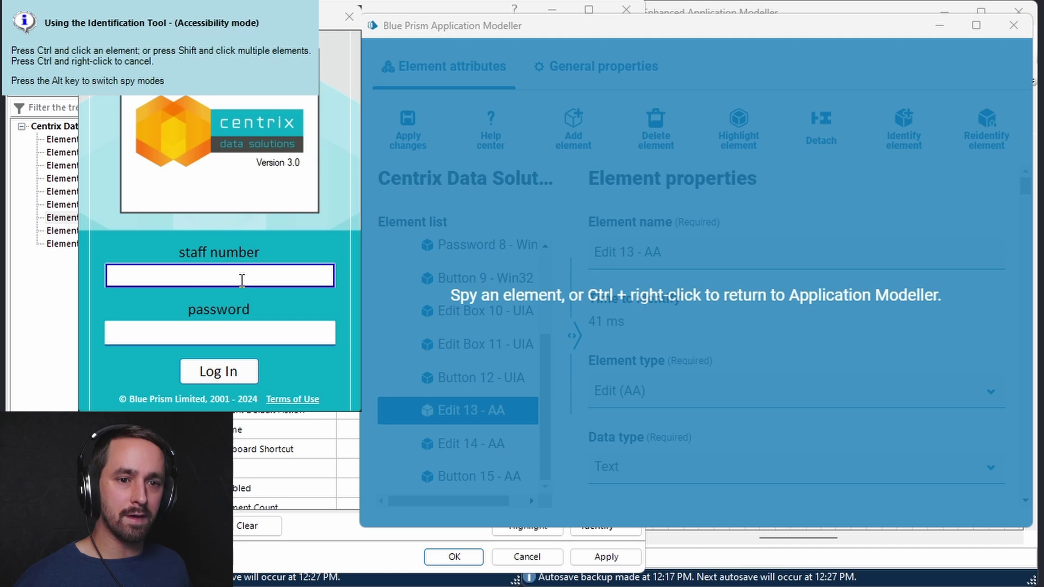
pyautogui.keyDown('ctrl'); pyautogui.click(242, 278); pyautogui.keyUp('ctrl')
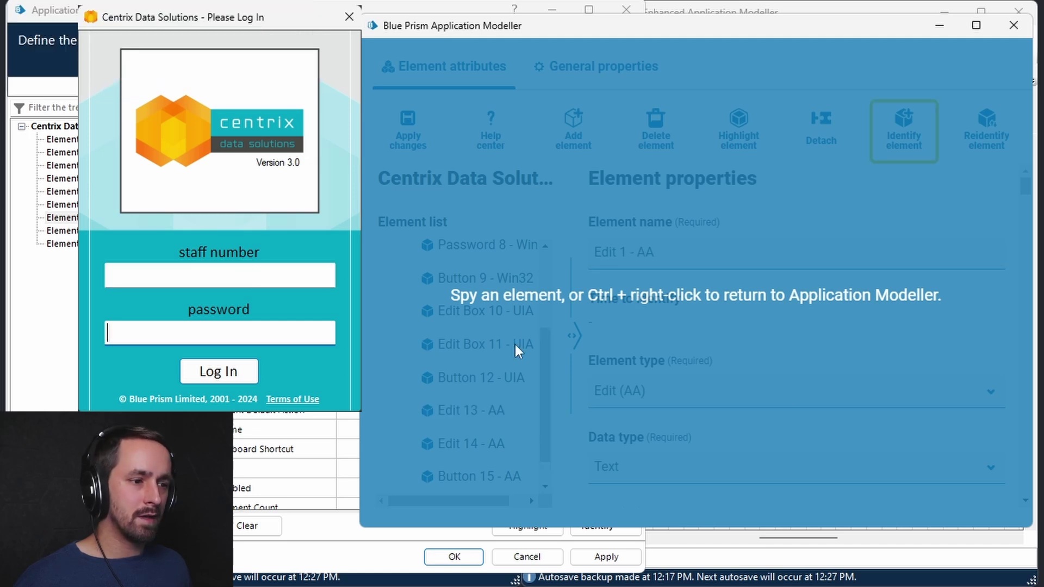
# Sort the attributes of Edit 1 - AA with matches first and examine which ones are enabled.
pyautogui.scroll(-8, 712, 334)
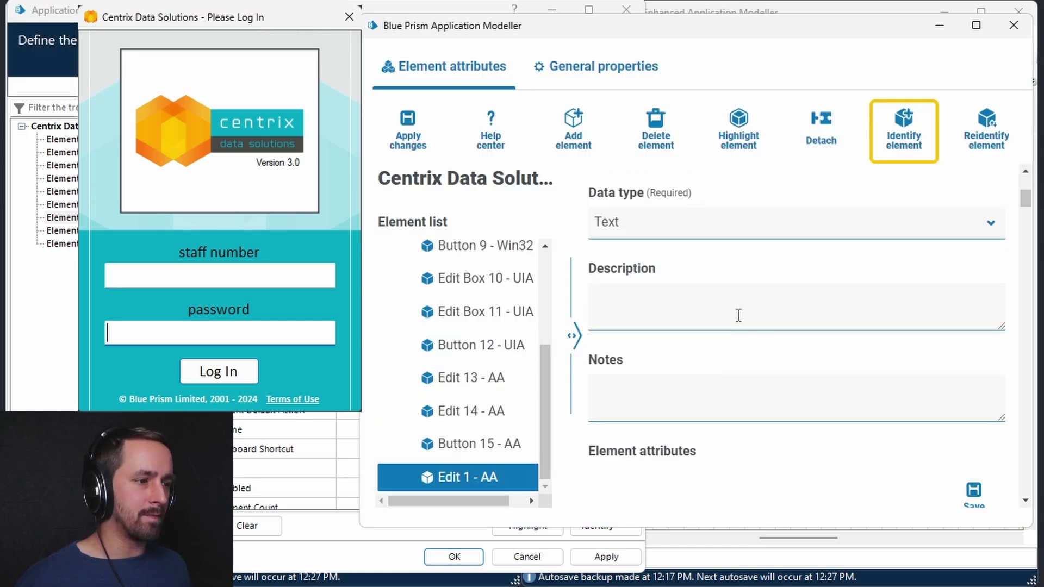
pyautogui.scroll(-3, 635, 392)
pyautogui.doubleClick(616, 232)
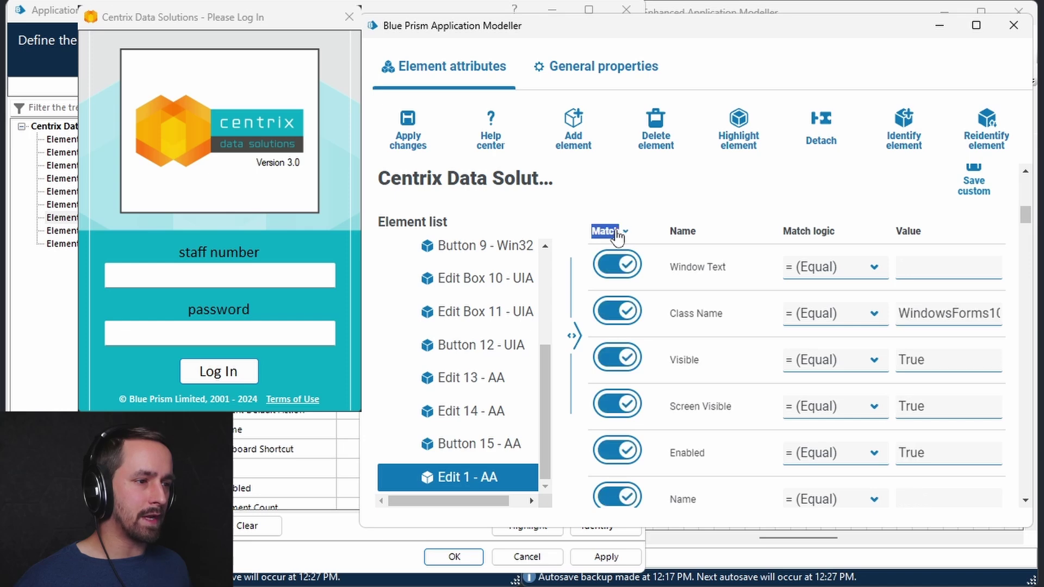
pyautogui.scroll(-10, 723, 296)
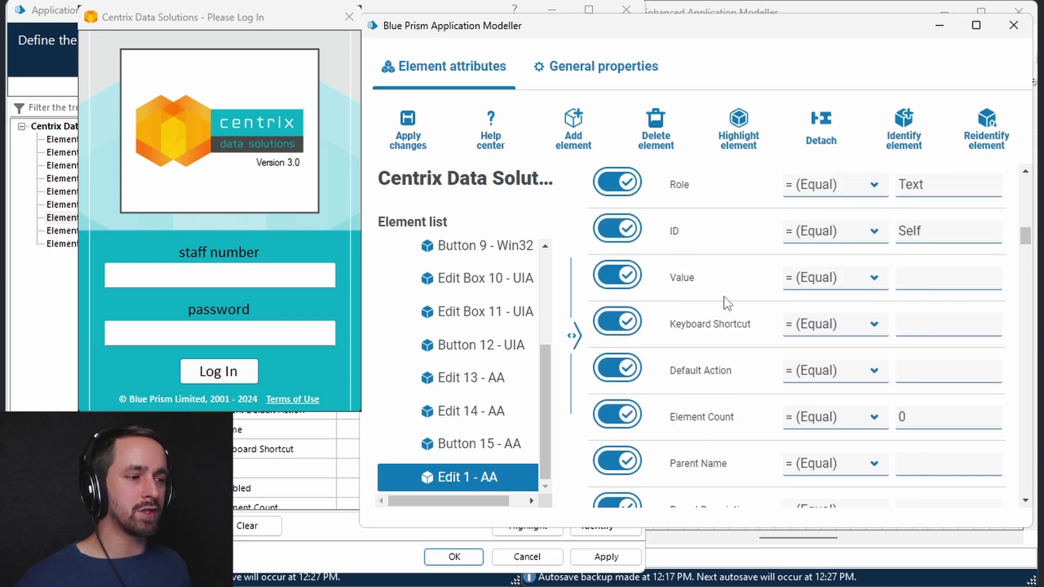
pyautogui.scroll(-5, 725, 296)
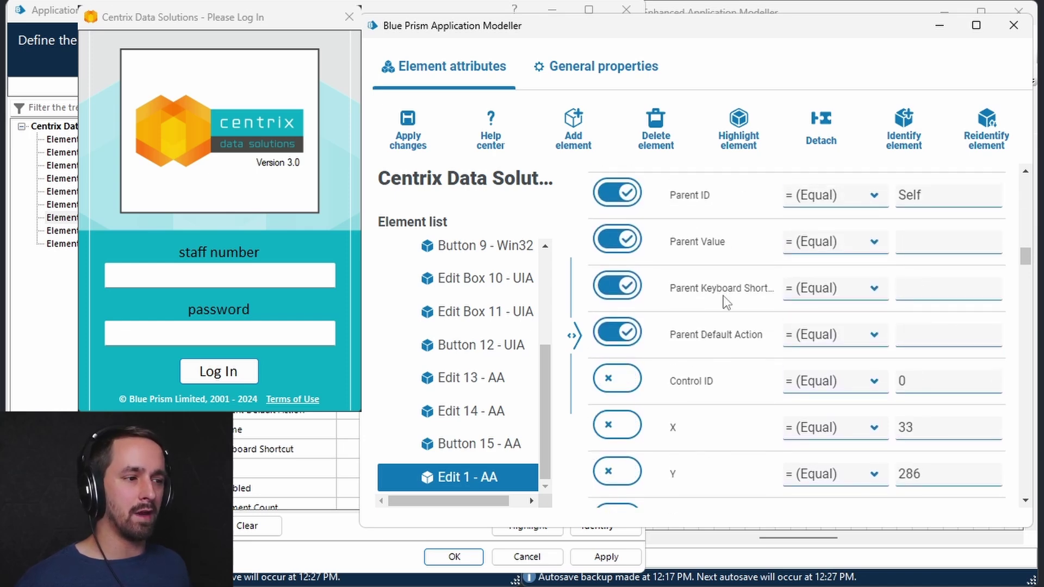
pyautogui.scroll(8, 726, 298)
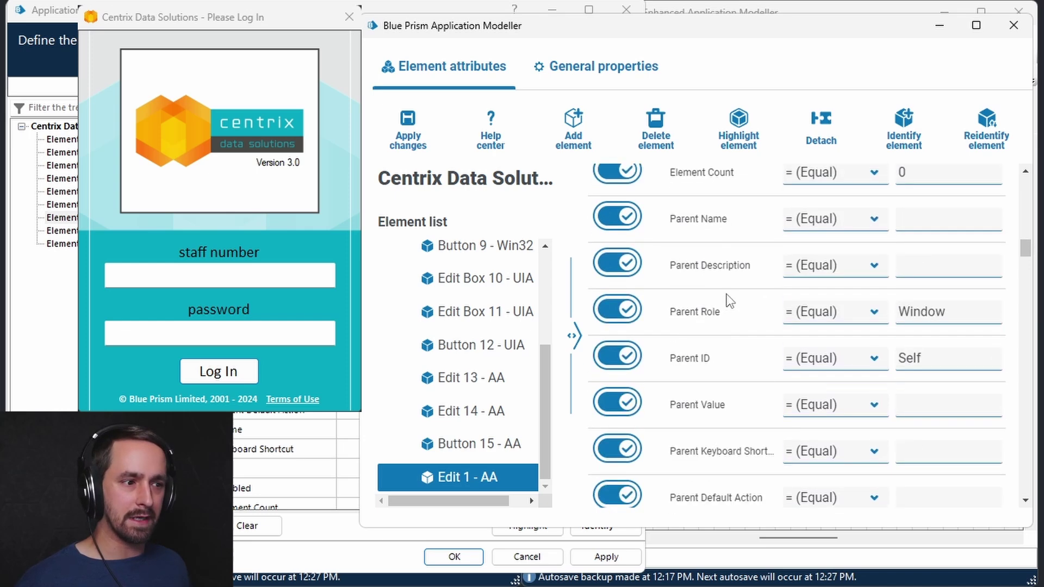
# Review the spy mode properties in the general properties, from automatic spy mode to the spy modes that can use custom attributes.
pyautogui.click(618, 60)
pyautogui.scroll(-2, 438, 375)
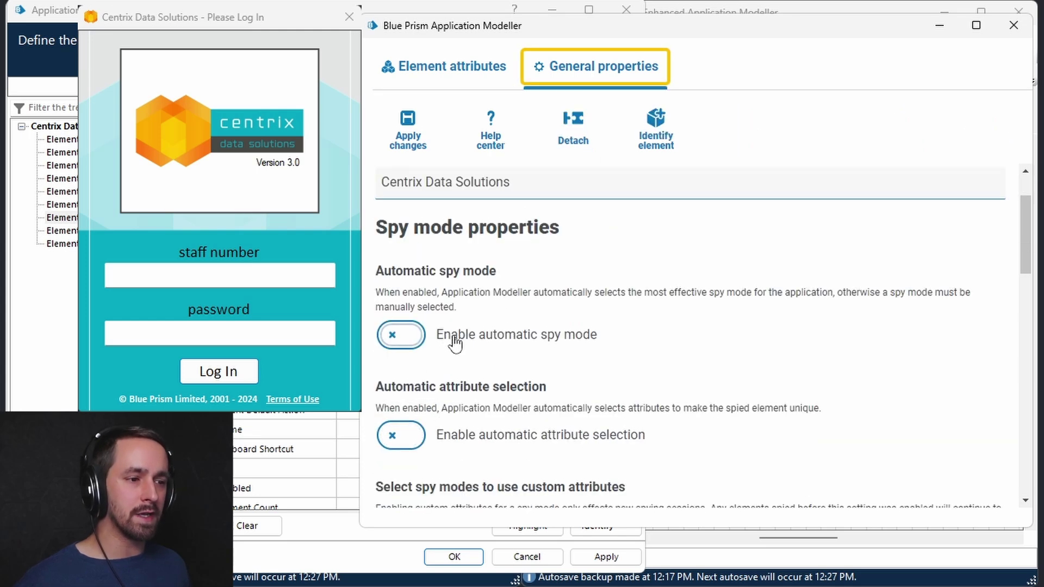
pyautogui.scroll(-2, 473, 344)
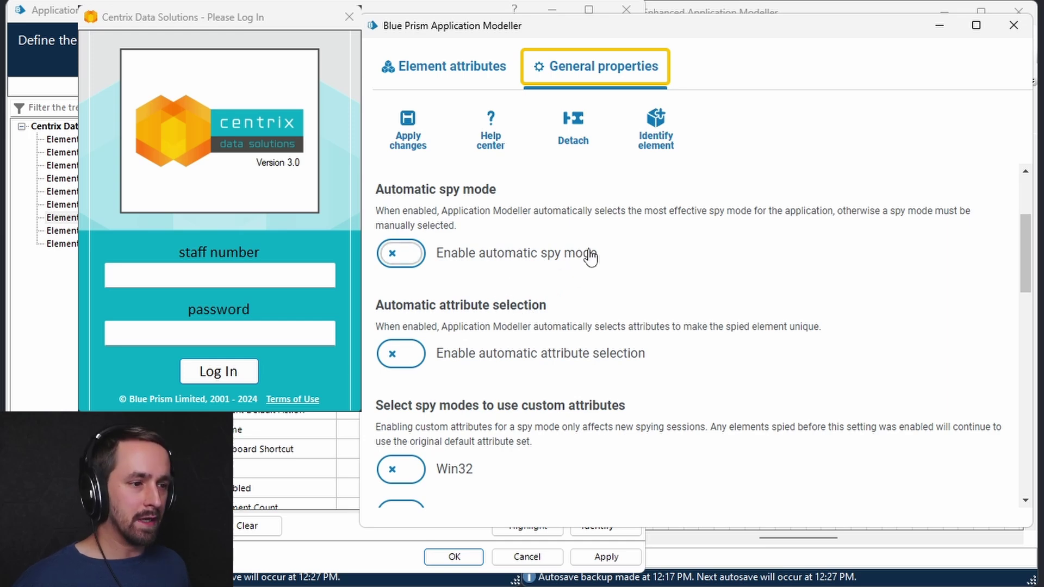
pyautogui.scroll(2, 599, 256)
pyautogui.scroll(-8, 592, 328)
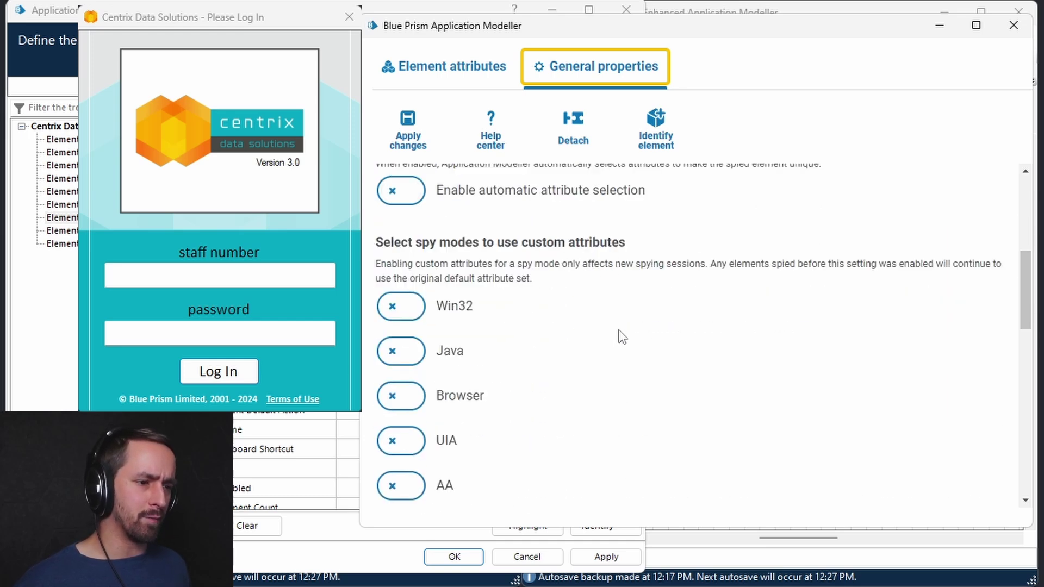
pyautogui.scroll(2, 533, 256)
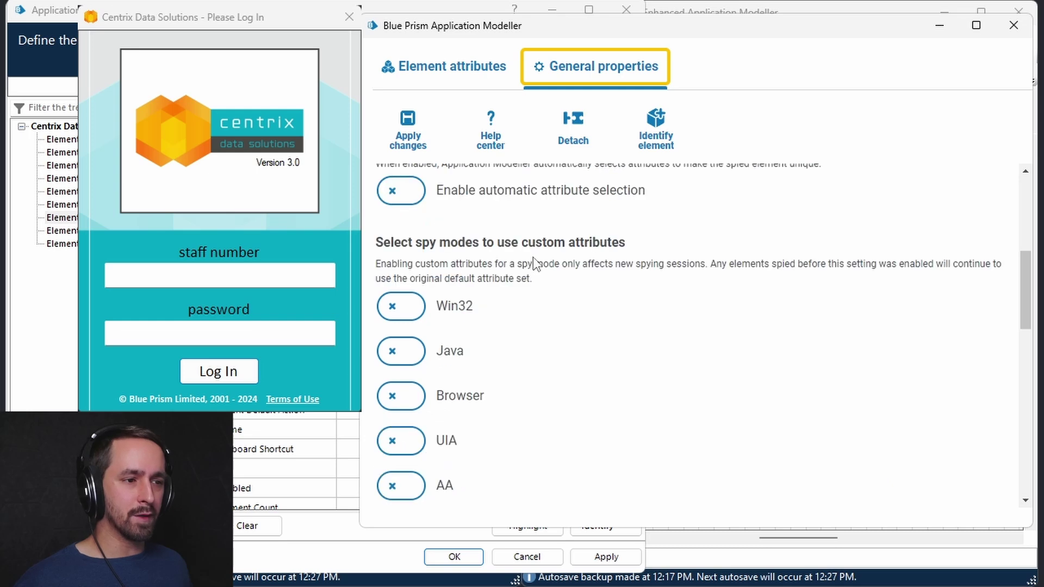
# Enable custom attributes for the AA spy mode in the general properties.
pyautogui.scroll(2, 547, 259)
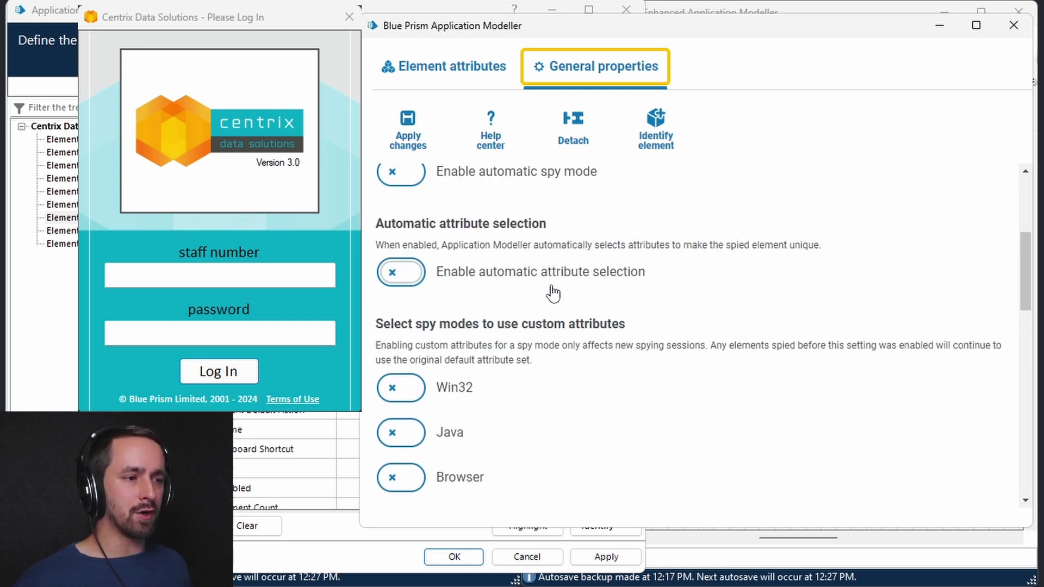
pyautogui.scroll(-2, 549, 304)
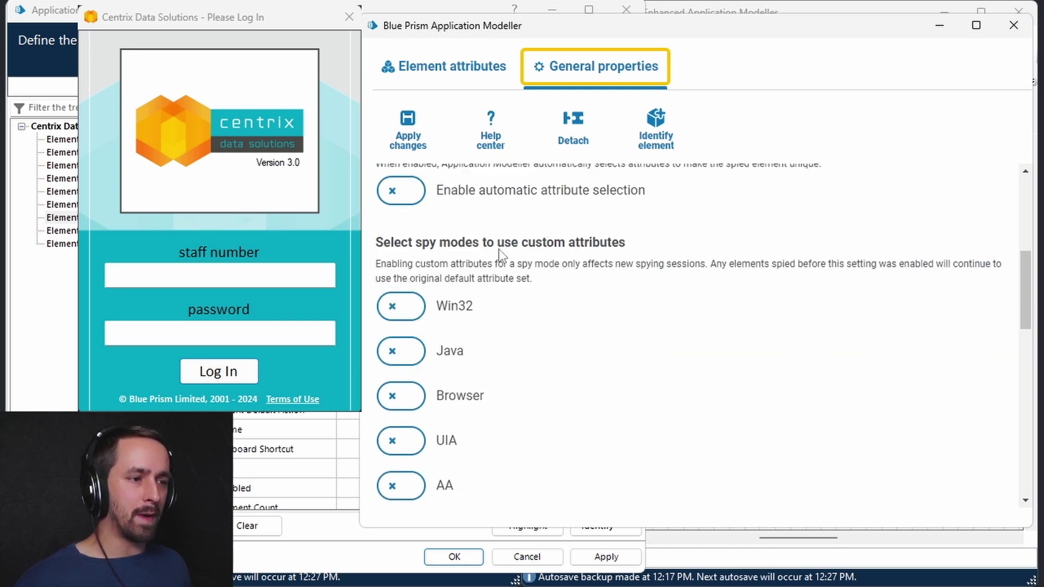
pyautogui.click(401, 486)
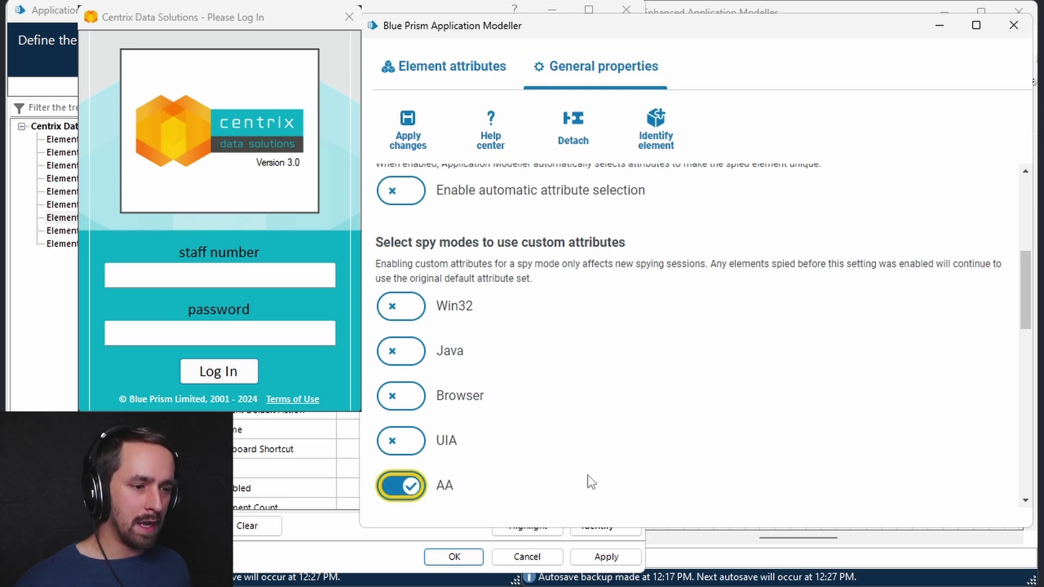
# Open the element Edit 13 - AA and examine which of its attributes are enabled for matching.
pyautogui.click(460, 66)
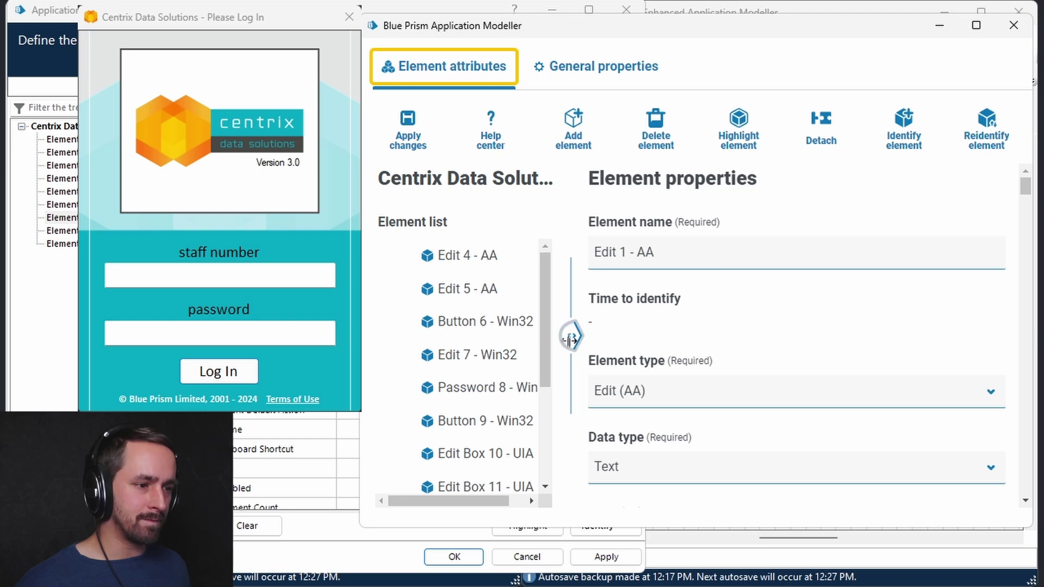
pyautogui.moveTo(571, 336); pyautogui.dragTo(612, 336)
pyautogui.scroll(-3, 498, 389)
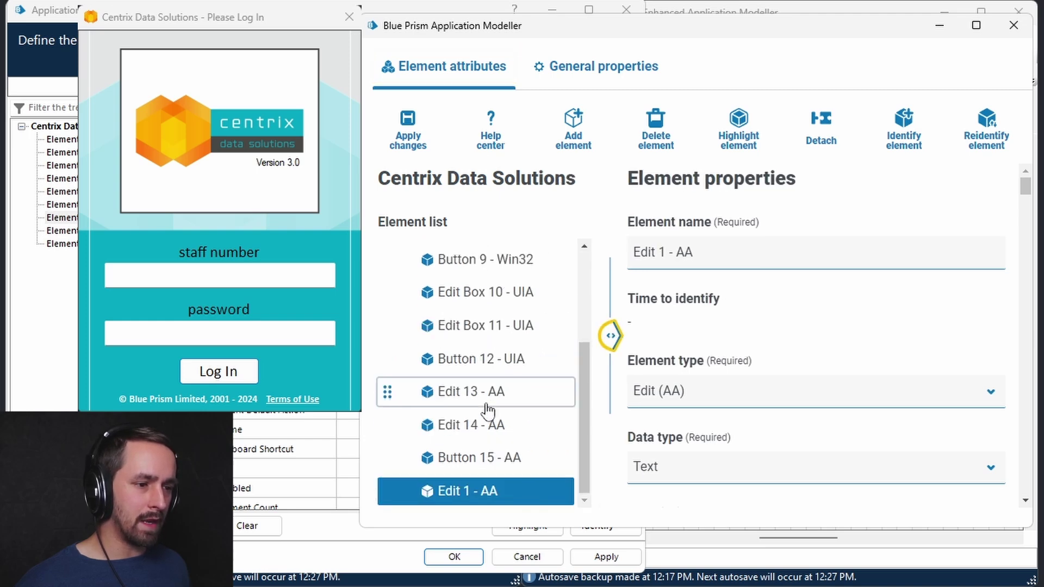
pyautogui.click(522, 395)
pyautogui.scroll(-5, 711, 359)
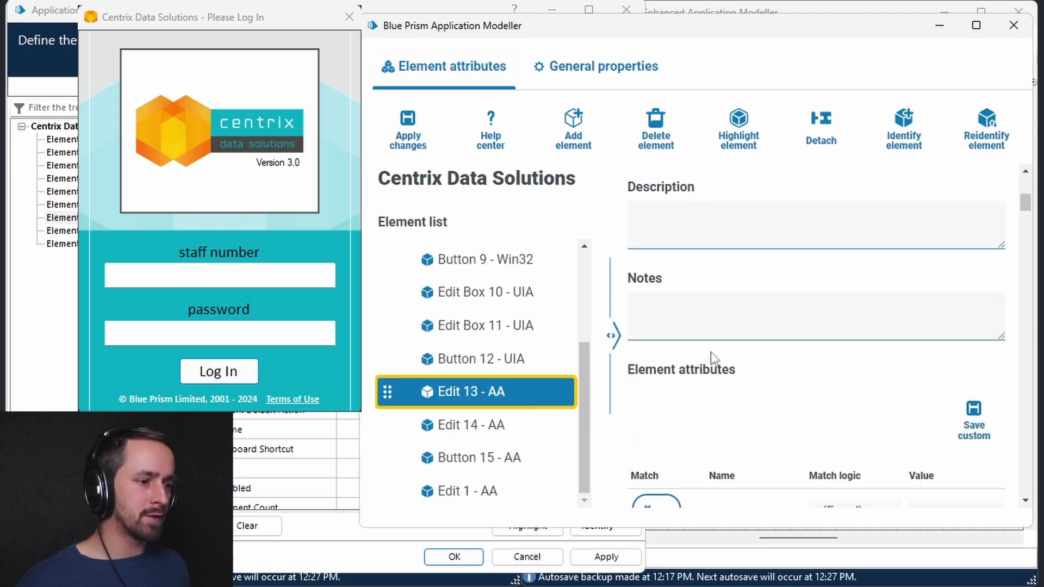
pyautogui.click(611, 330)
pyautogui.scroll(-3, 660, 326)
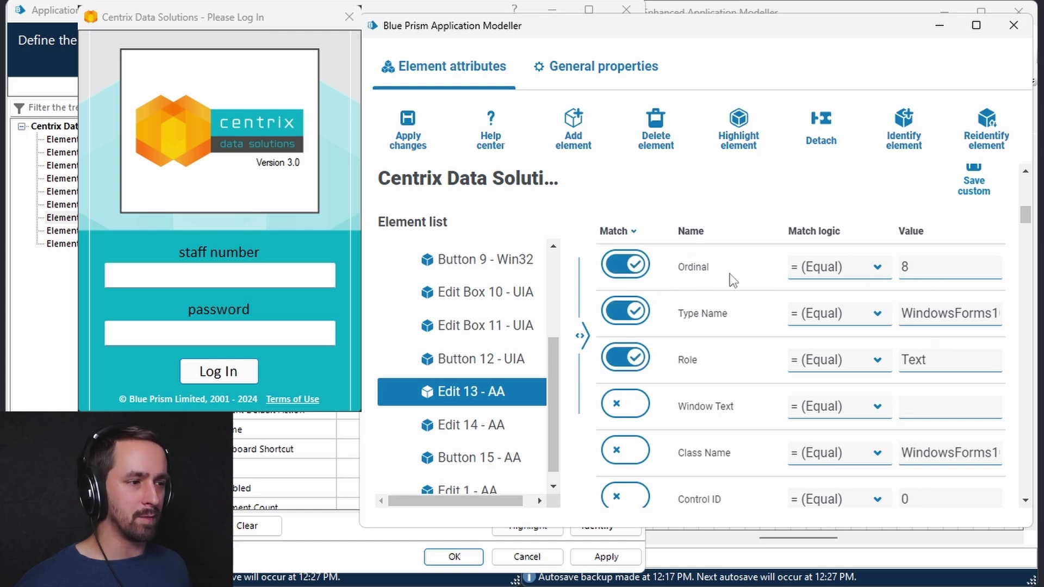
pyautogui.scroll(-7, 740, 279)
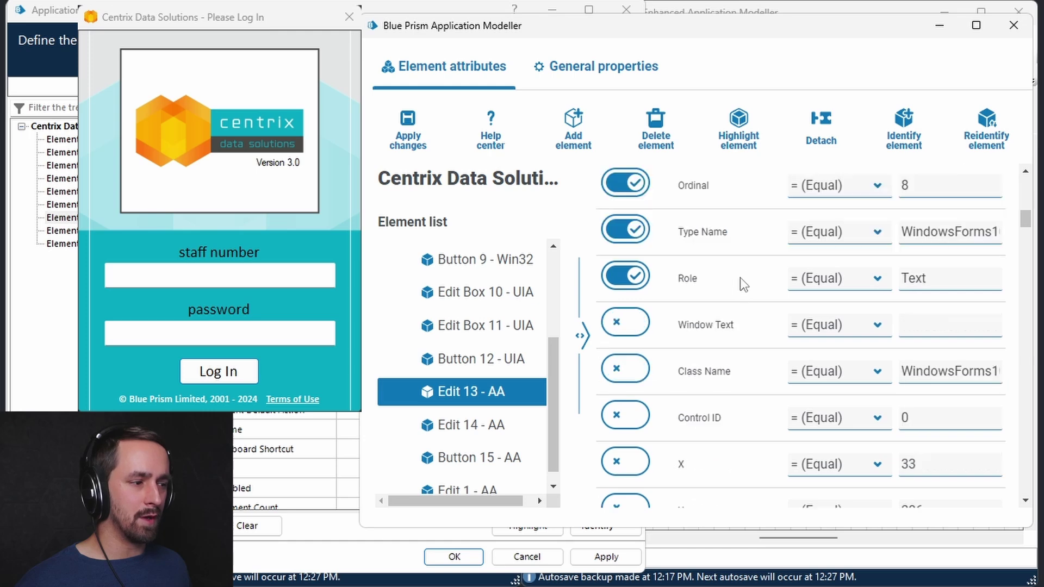
pyautogui.scroll(5, 739, 280)
pyautogui.scroll(3, 671, 313)
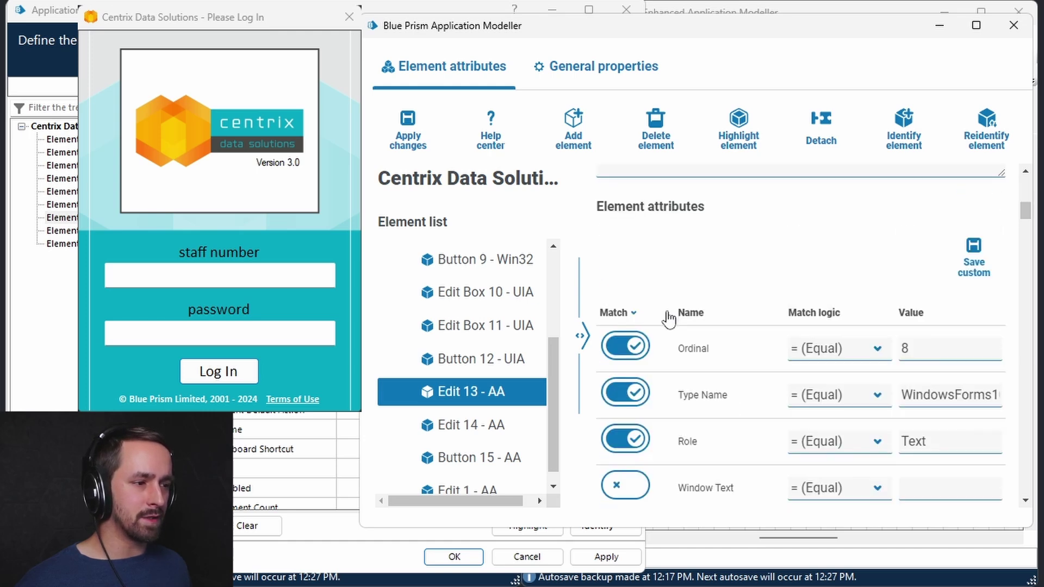
pyautogui.scroll(-10, 670, 320)
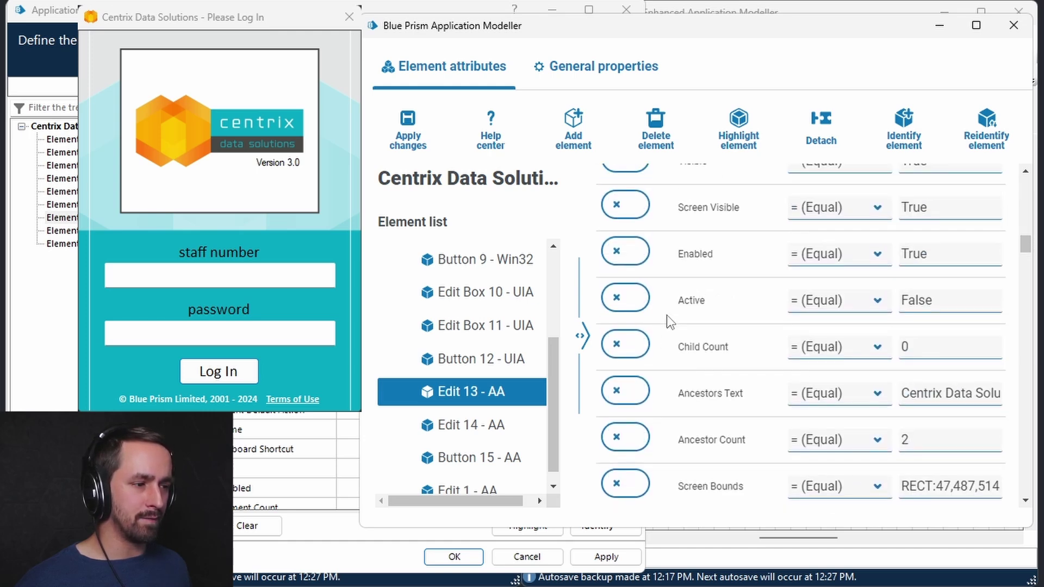
pyautogui.scroll(-7, 669, 315)
pyautogui.scroll(10, 669, 313)
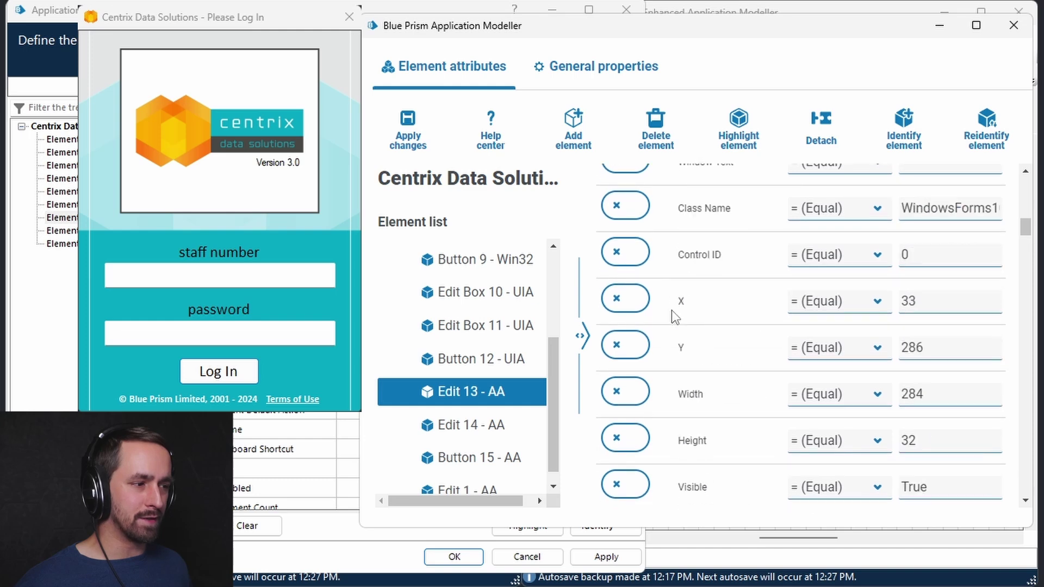
pyautogui.scroll(7, 671, 310)
pyautogui.scroll(-4, 664, 327)
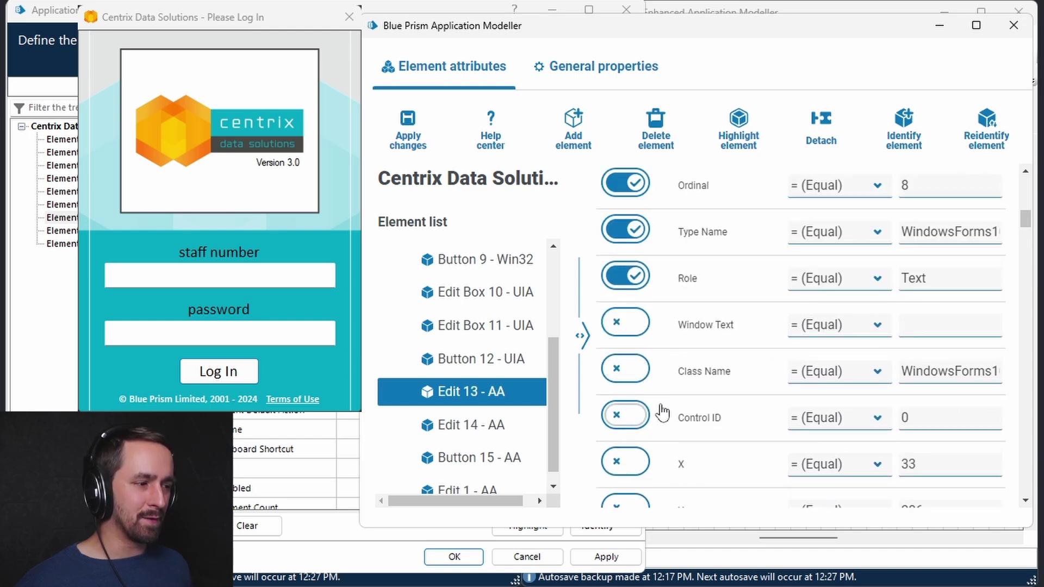
# Enable matching on Class Name for Edit 13 - AA and save its attribute selection as custom.
pyautogui.click(625, 368)
pyautogui.scroll(-3, 707, 368)
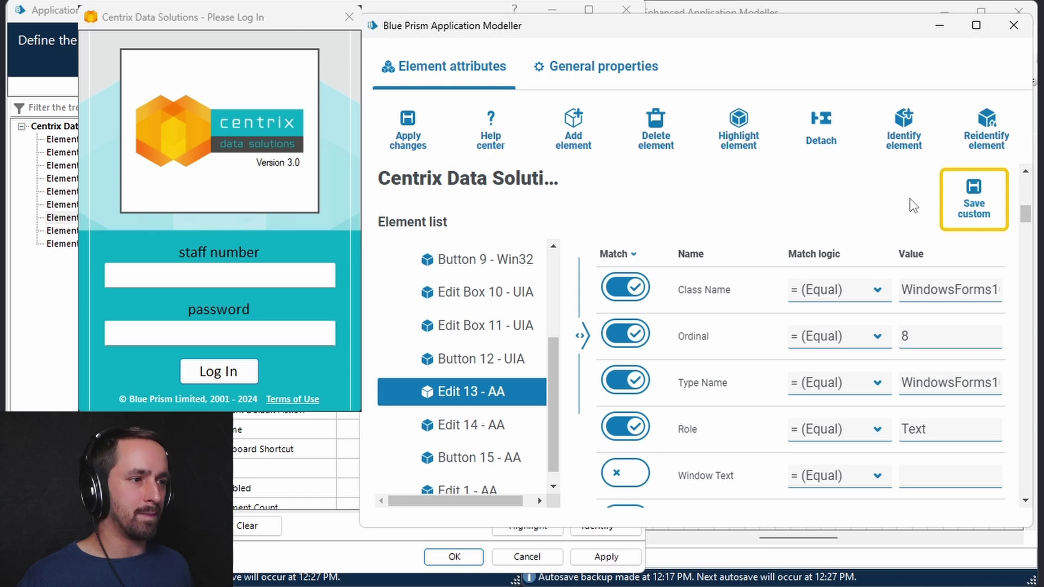
# Identify the staff number field as a new element in Accessibility spy mode and examine its enabled attributes.
pyautogui.click(601, 66)
pyautogui.scroll(-8, 466, 327)
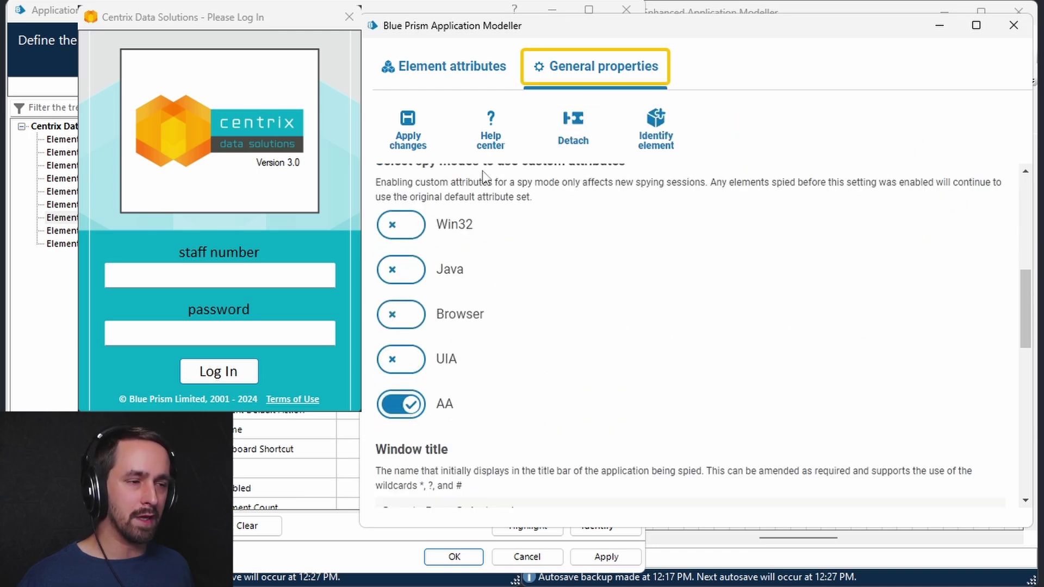
pyautogui.click(461, 69)
pyautogui.scroll(-3, 470, 350)
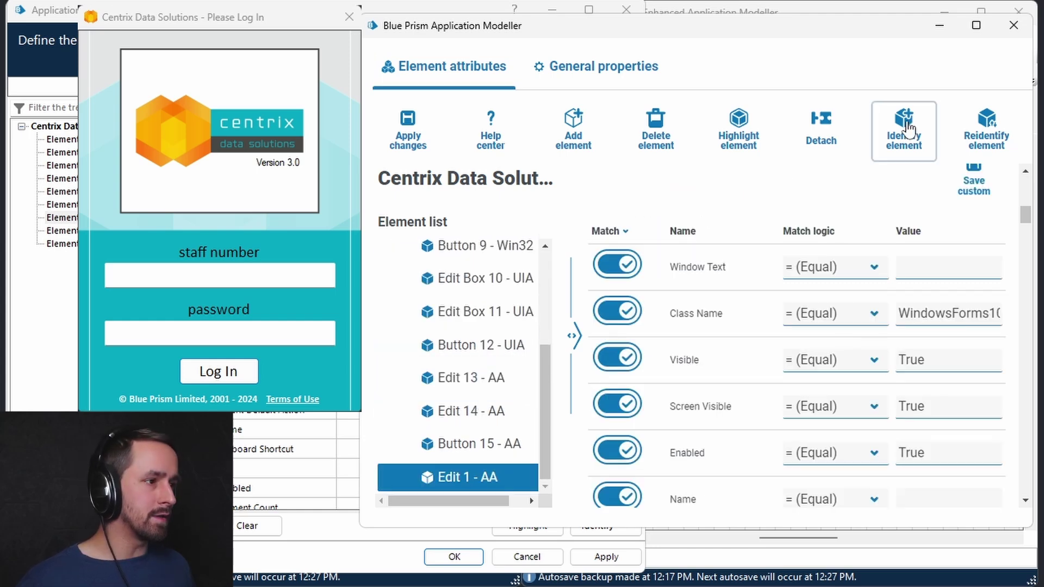
pyautogui.click(907, 128)
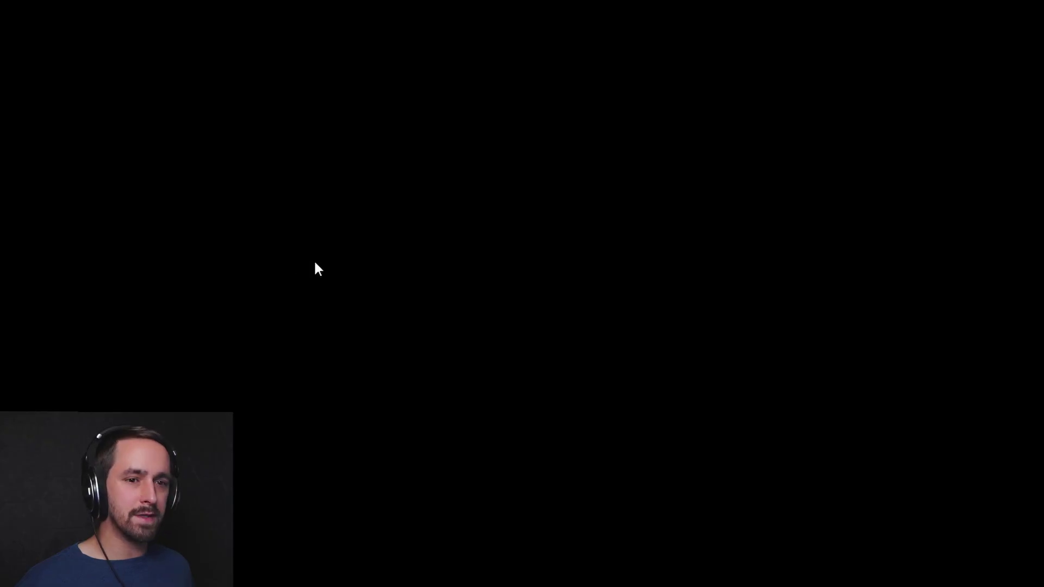
pyautogui.press('alt')
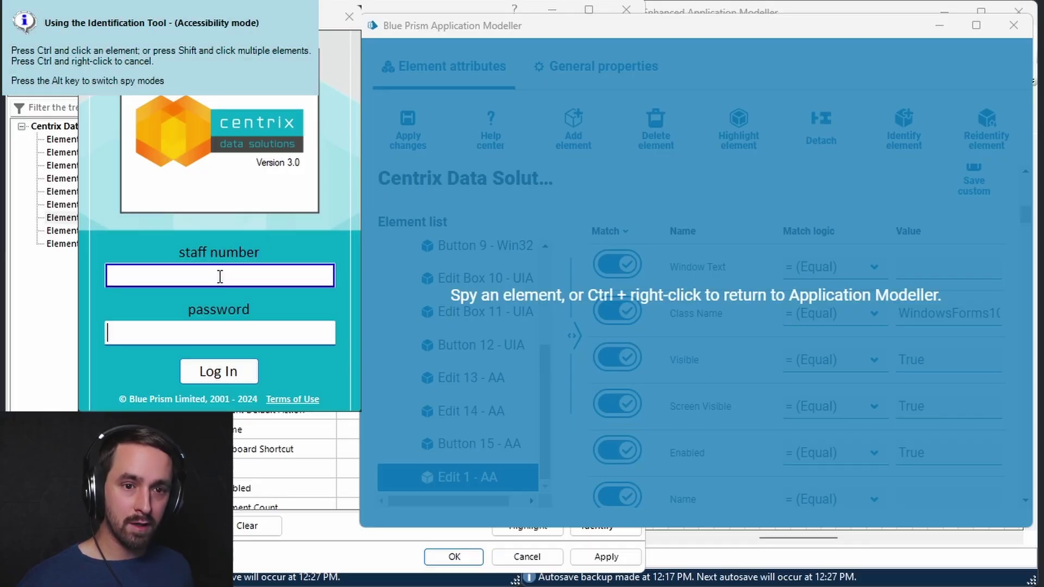
pyautogui.keyDown('ctrl'); pyautogui.click(220, 276); pyautogui.keyUp('ctrl')
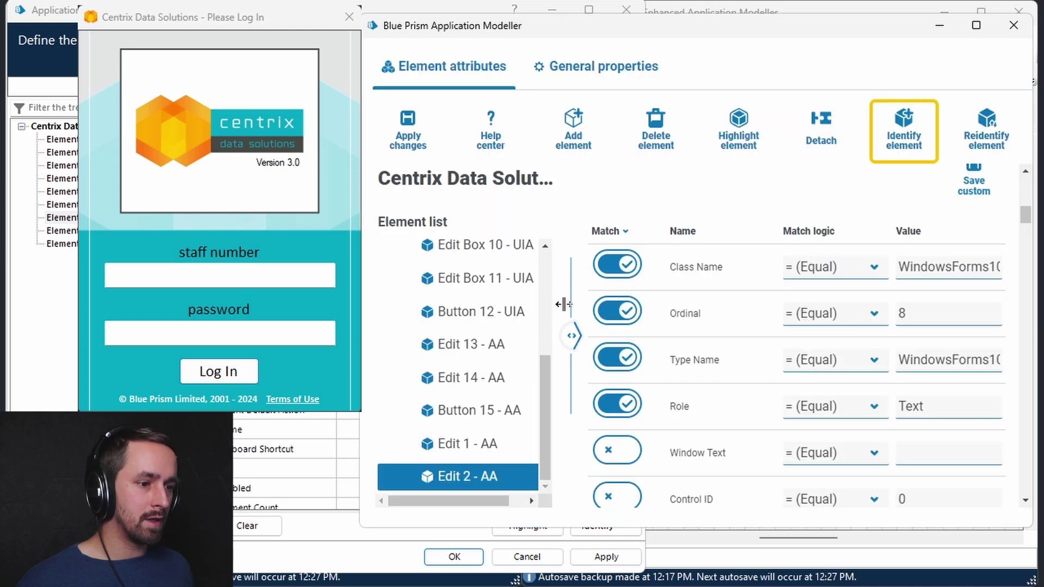
pyautogui.scroll(-3, 624, 238)
pyautogui.click(623, 237)
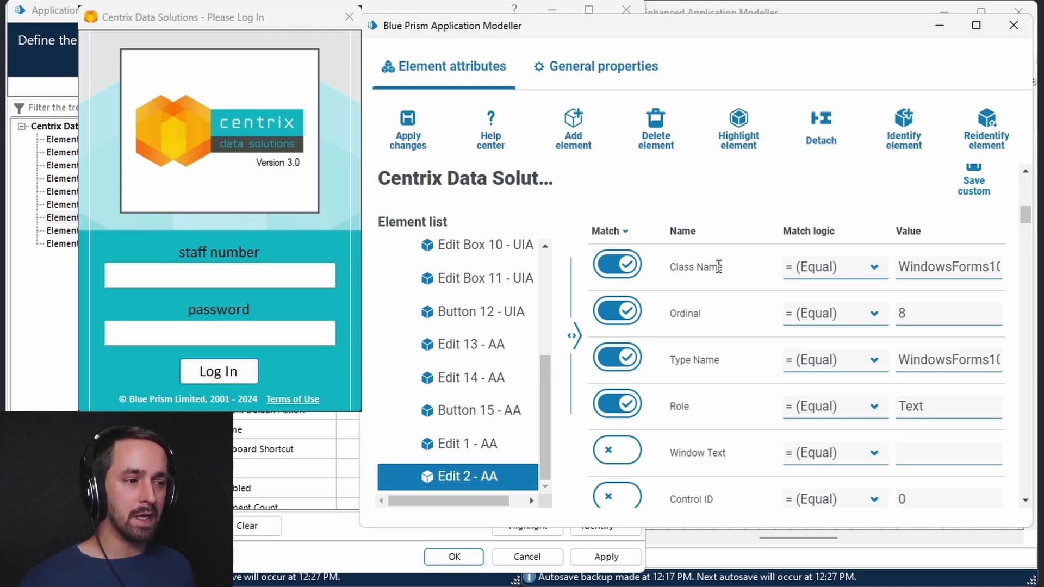
# Apply the changes and close both the original and the enhanced Application Modeller.
pyautogui.click(406, 134)
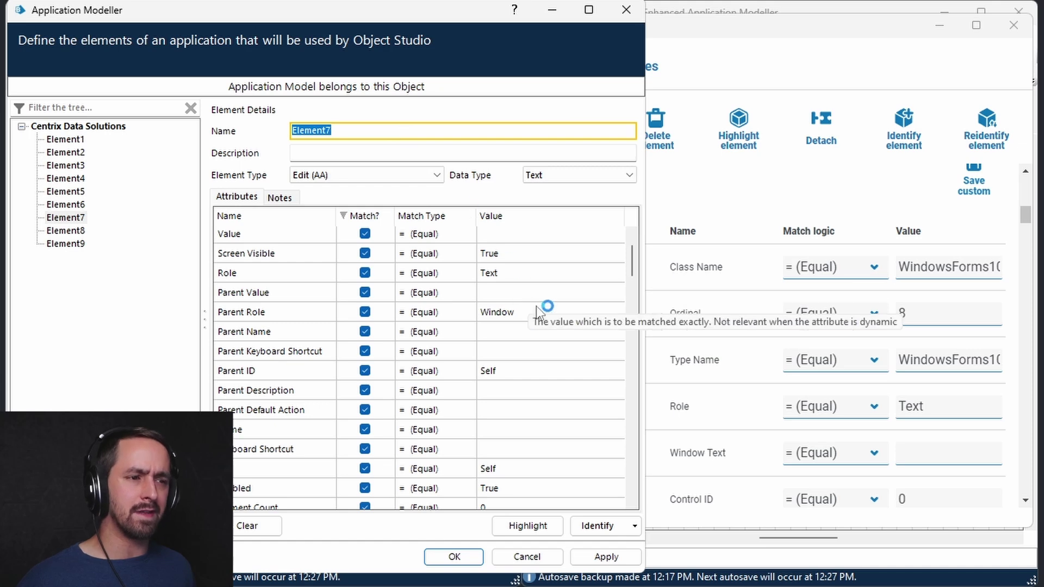
pyautogui.click(454, 556)
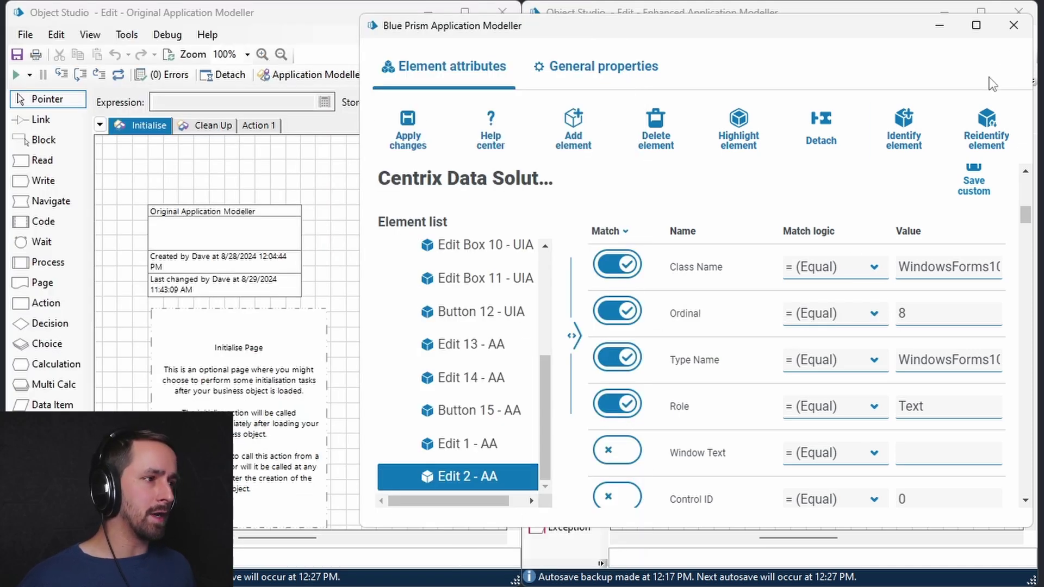
pyautogui.click(1014, 25)
pyautogui.click(791, 344)
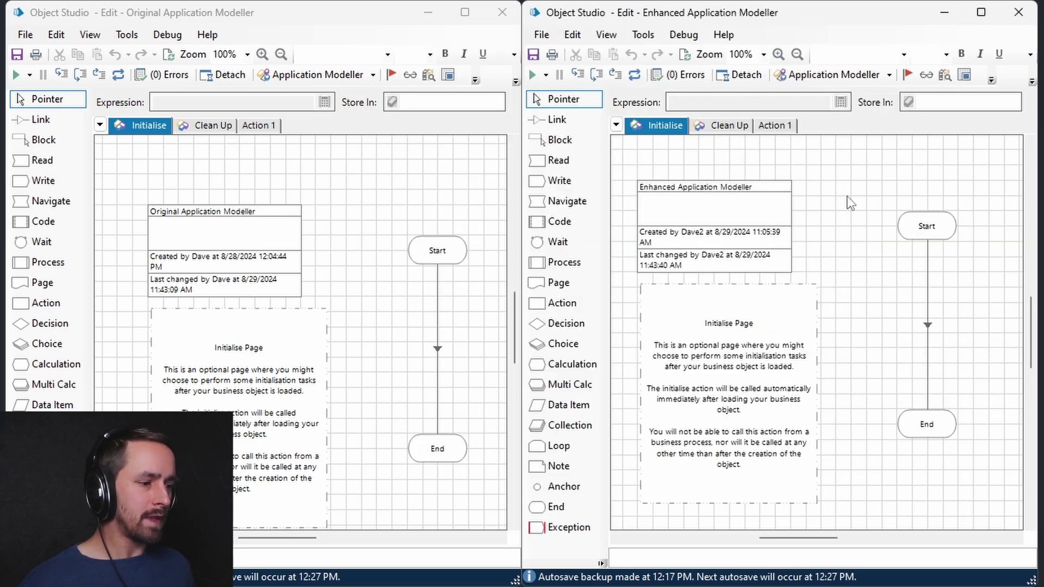
# Open the testatasfasf object from the main Blue Prism Studio window and launch its Application Modeller.
pyautogui.click(768, 586)
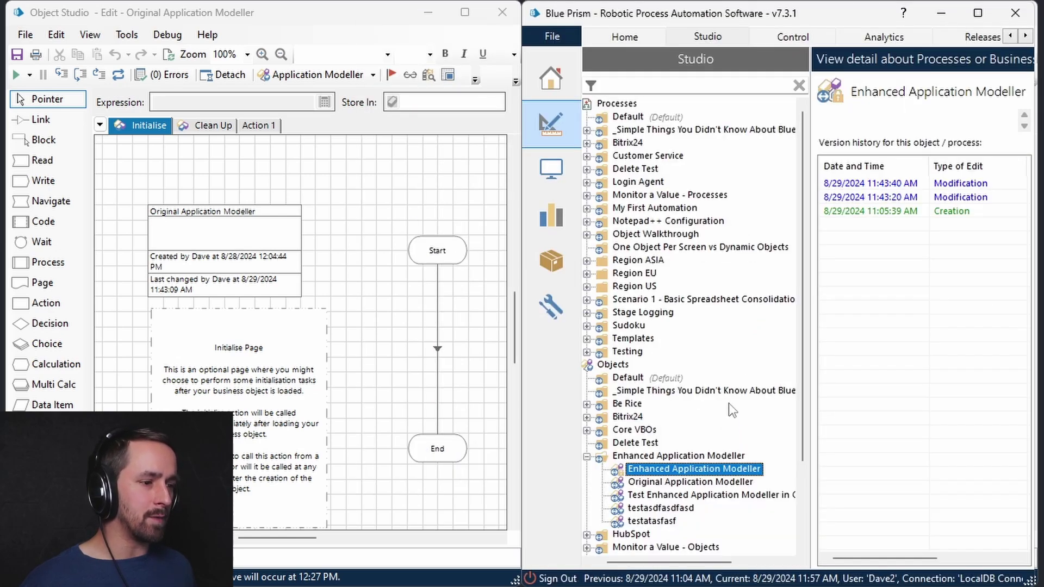
pyautogui.click(660, 520)
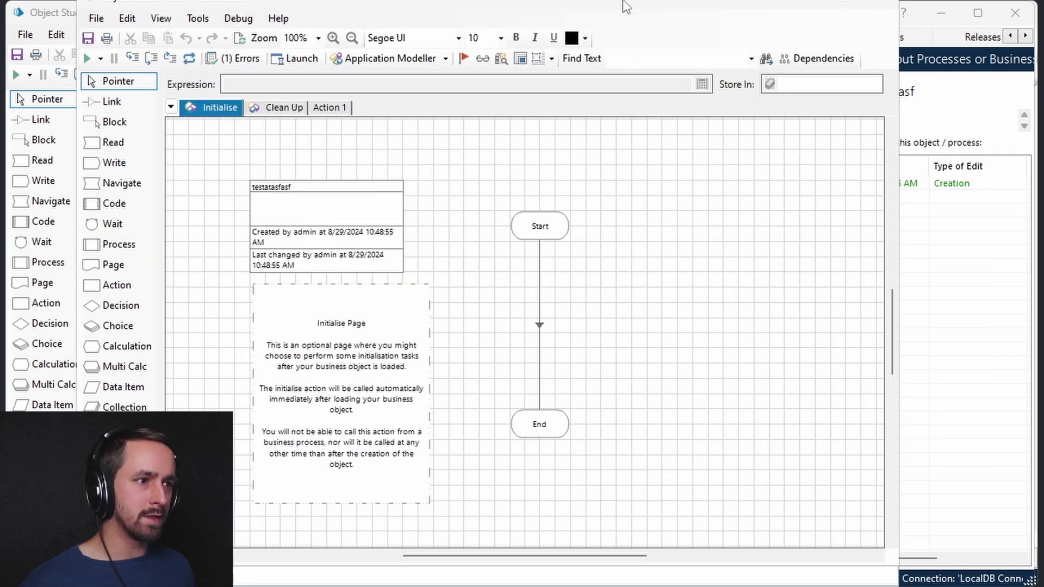
pyautogui.moveTo(625, 2); pyautogui.dragTo(635, 71)
pyautogui.moveTo(638, 75); pyautogui.dragTo(755, 20)
pyautogui.click(563, 86)
pyautogui.click(566, 119)
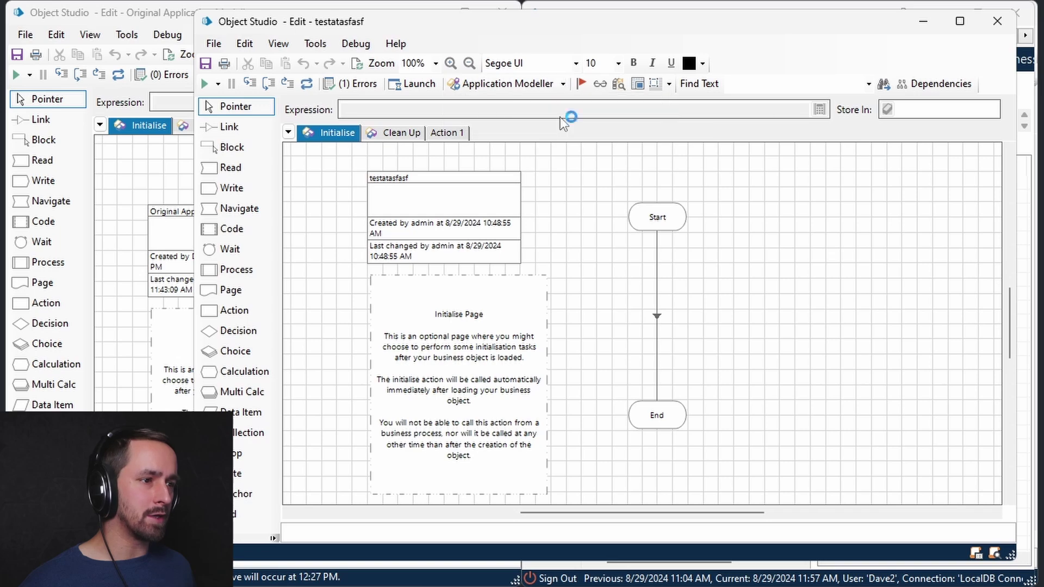
pyautogui.moveTo(563, 5); pyautogui.dragTo(794, 28)
# Set up the application model to attach to the already running CentrixDataSolutions application.
pyautogui.click(897, 536)
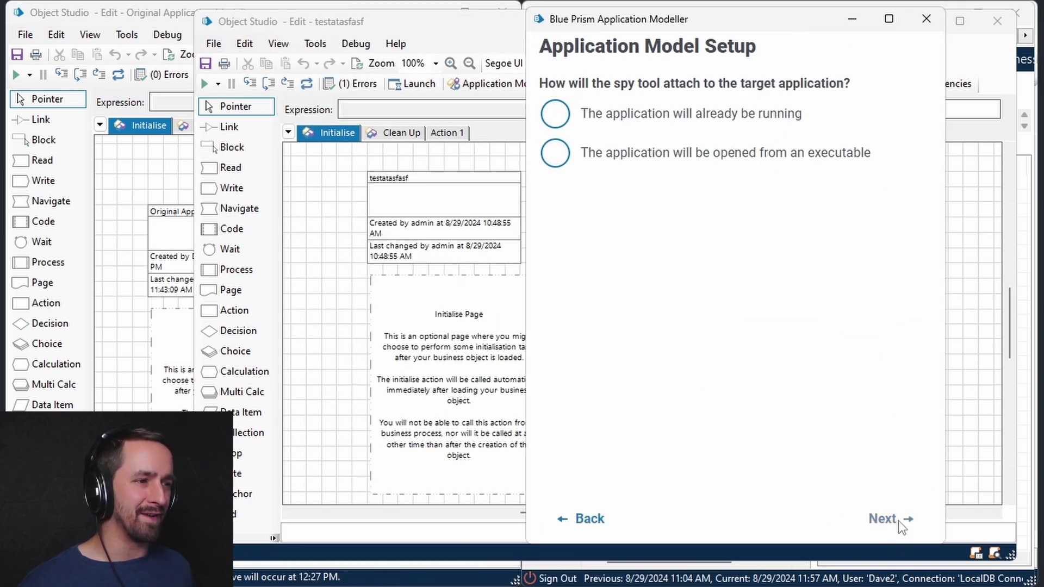
pyautogui.click(728, 119)
pyautogui.click(900, 521)
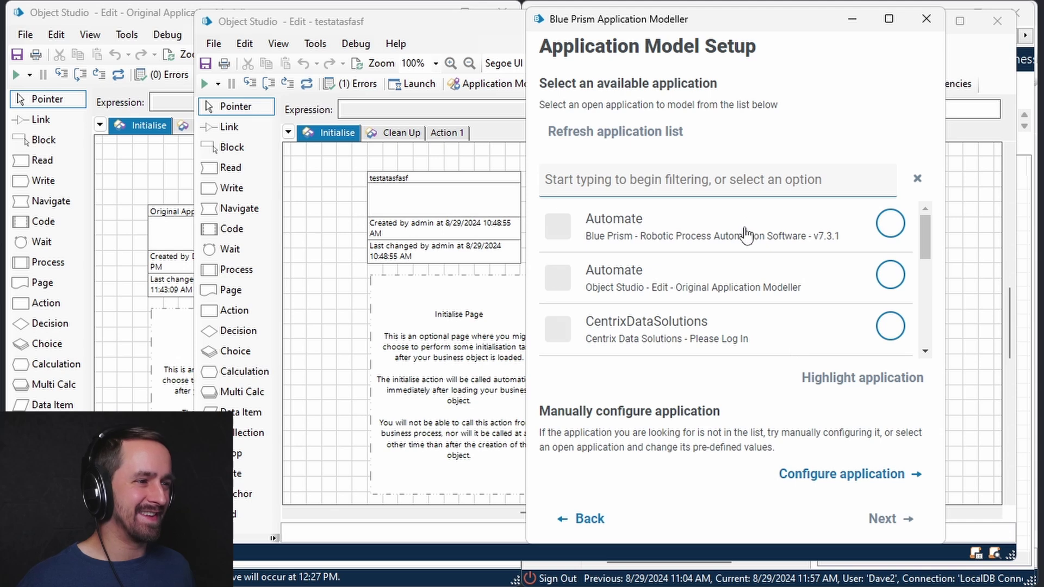
pyautogui.scroll(-1, 816, 250)
pyautogui.click(788, 253)
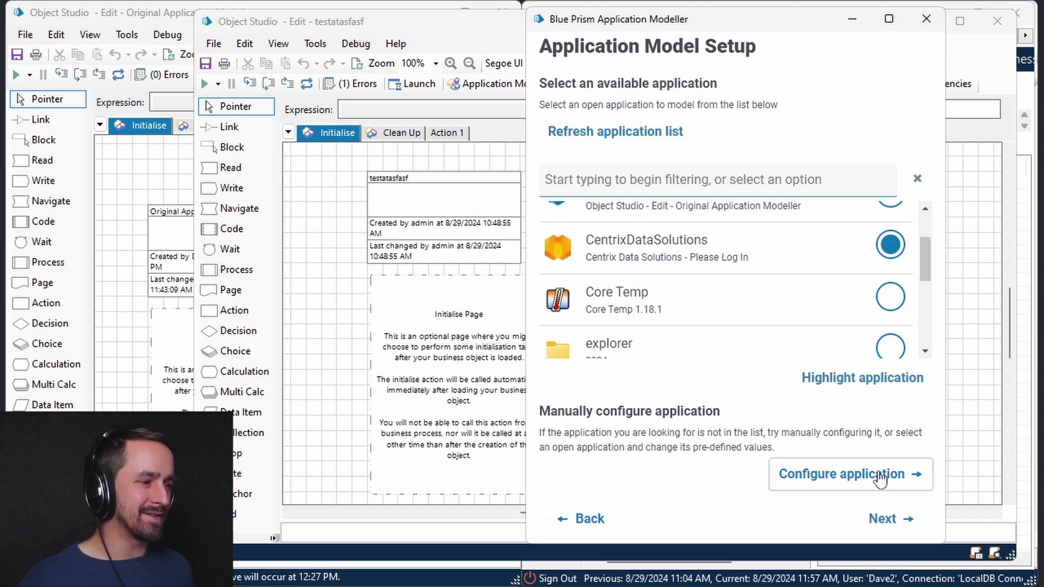
pyautogui.click(892, 519)
pyautogui.click(907, 523)
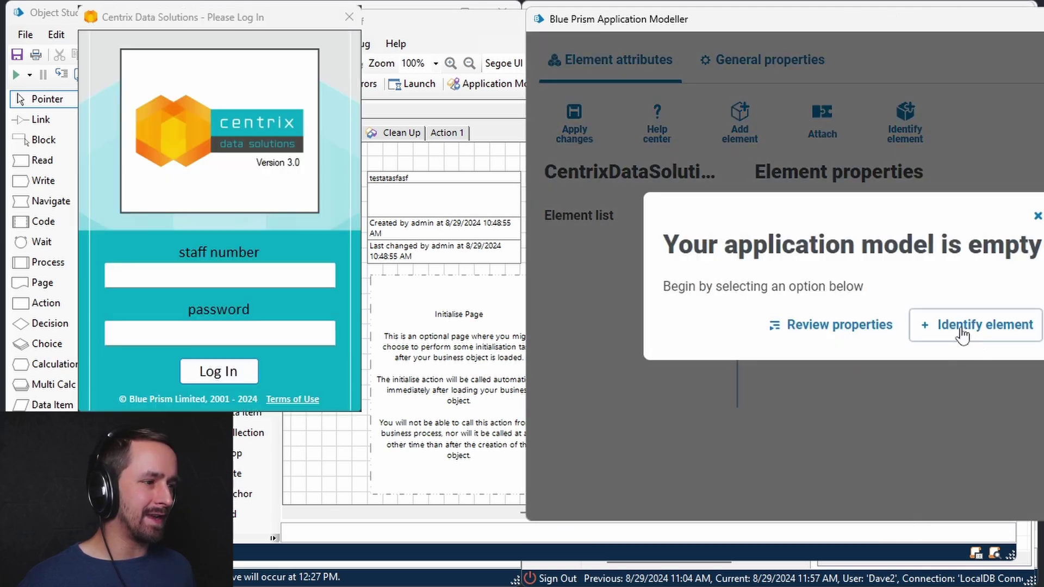
# Identify the staff number field as the model's first element using Accessibility spy mode.
pyautogui.click(957, 325)
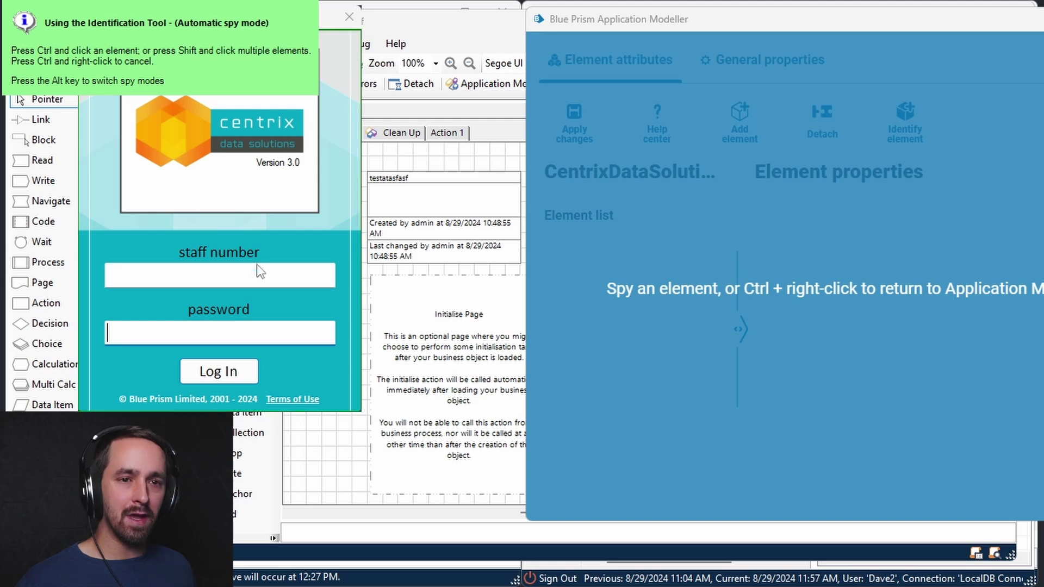
pyautogui.press('alt')
pyautogui.press('alt')
pyautogui.press('alt')
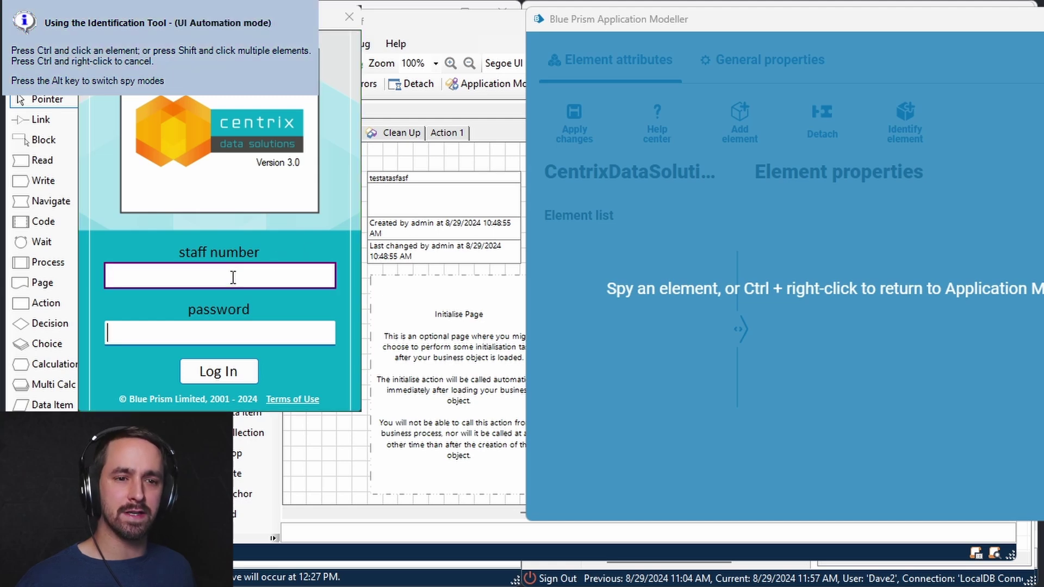
pyautogui.keyDown('ctrl'); pyautogui.click(233, 277); pyautogui.keyUp('ctrl')
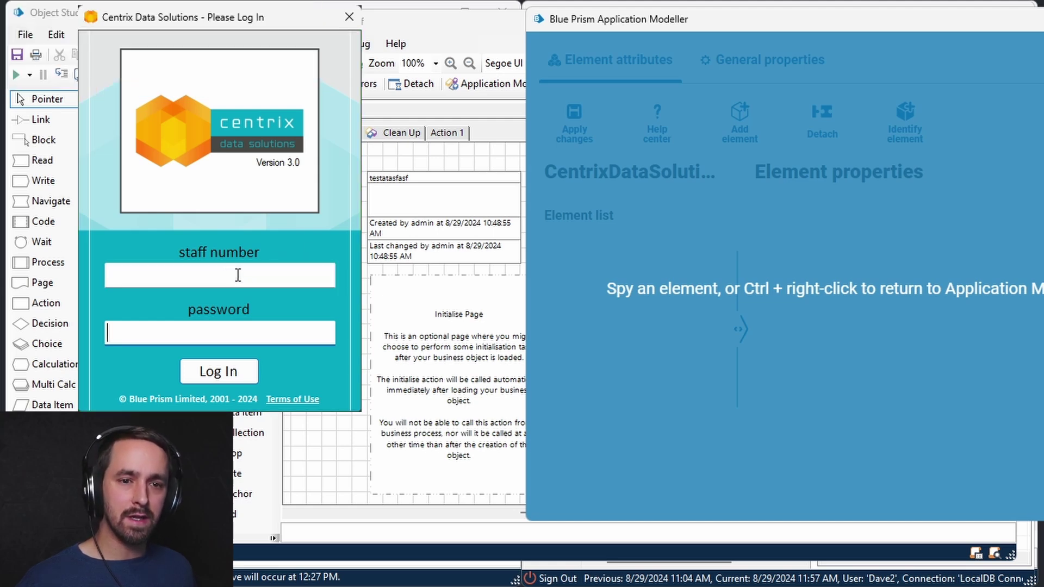
# Sort the attributes of Edit 1 - AA with matches first and open the general properties.
pyautogui.scroll(-10, 870, 332)
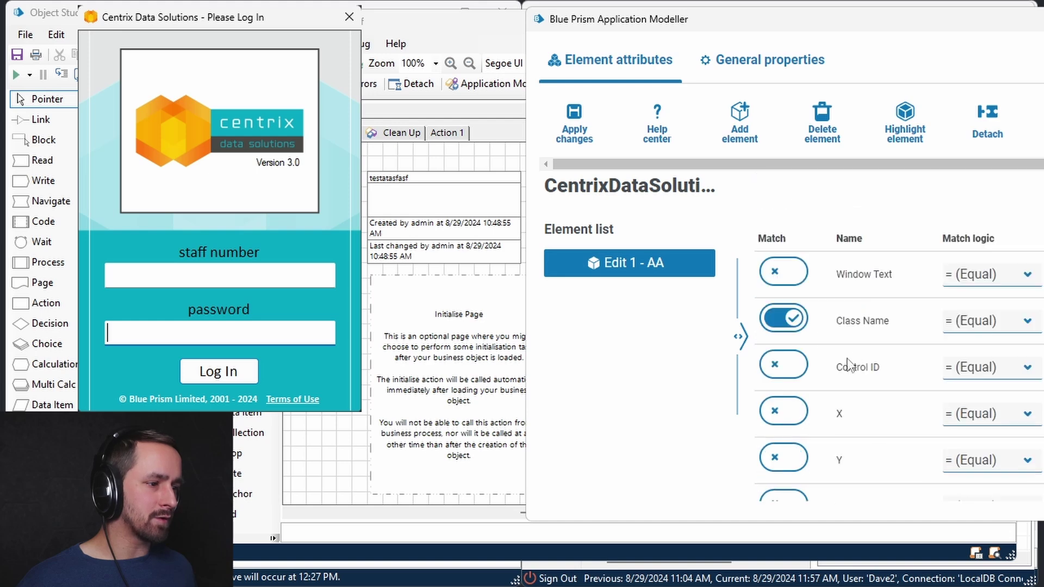
pyautogui.click(775, 239)
pyautogui.click(774, 239)
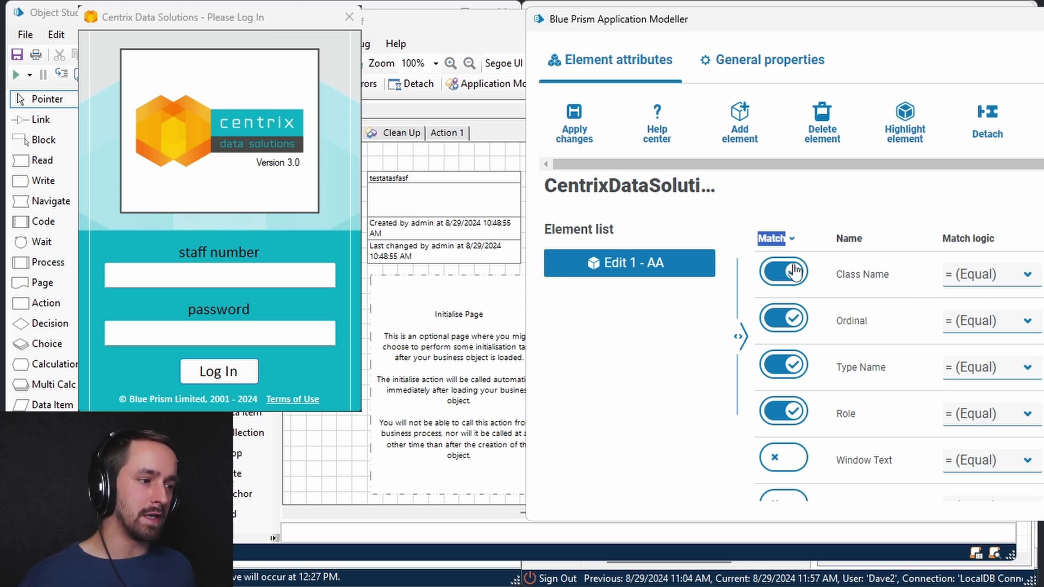
pyautogui.click(775, 60)
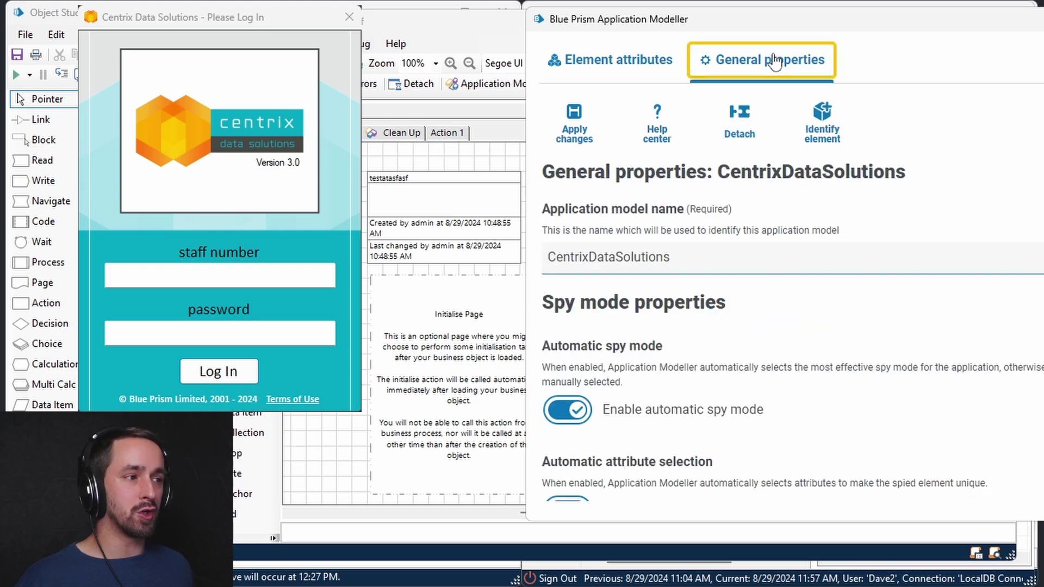
# Review which spy modes use custom attributes in the testatasfasf object's general properties.
pyautogui.scroll(-4, 684, 316)
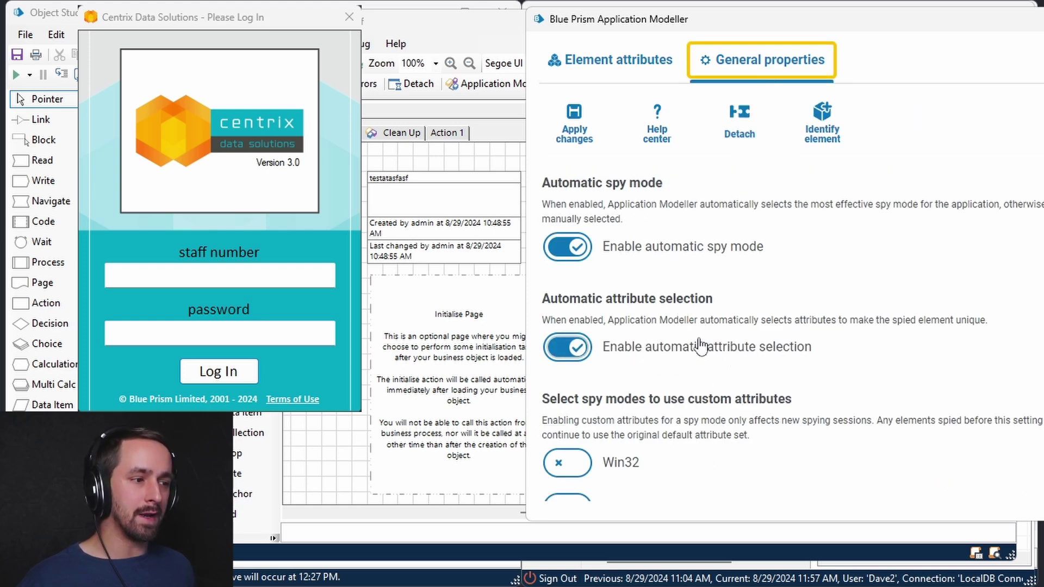
pyautogui.scroll(-3, 707, 369)
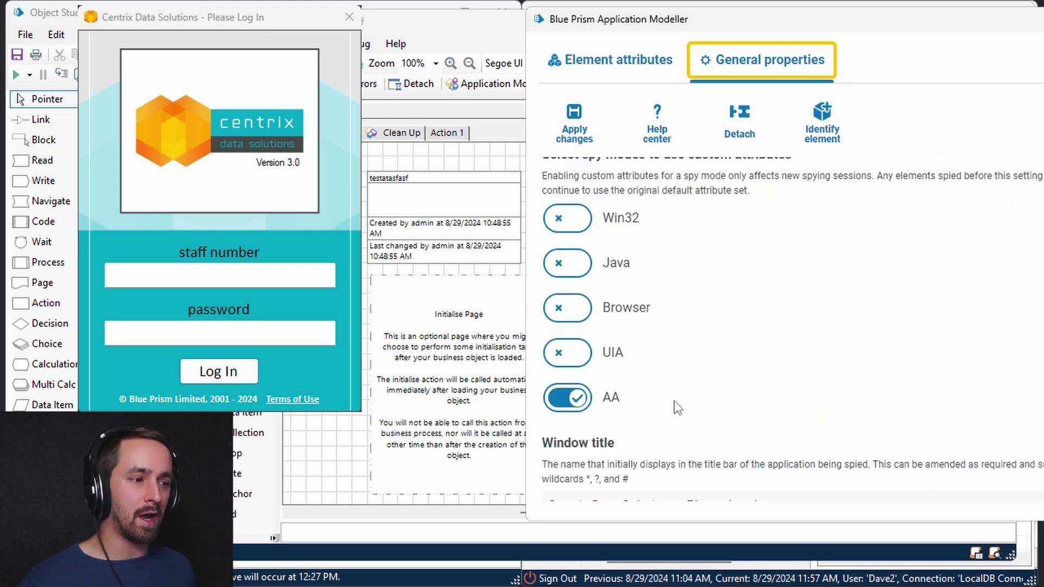
pyautogui.scroll(1, 677, 406)
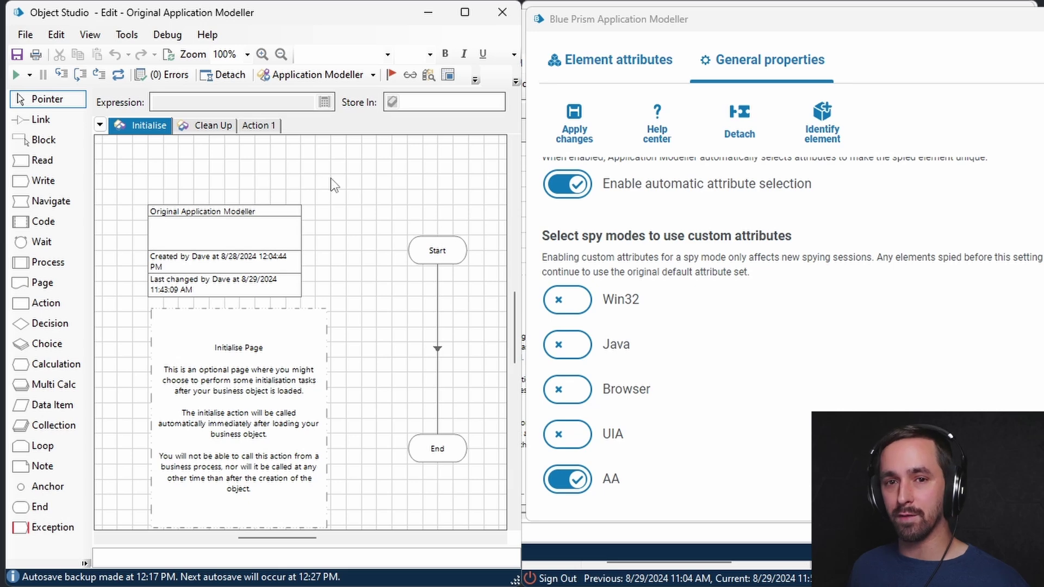
# Open the Enhanced Application Modeller for the Original Application Modeller object and review its custom attribute spy modes in the general properties.
pyautogui.click(373, 75)
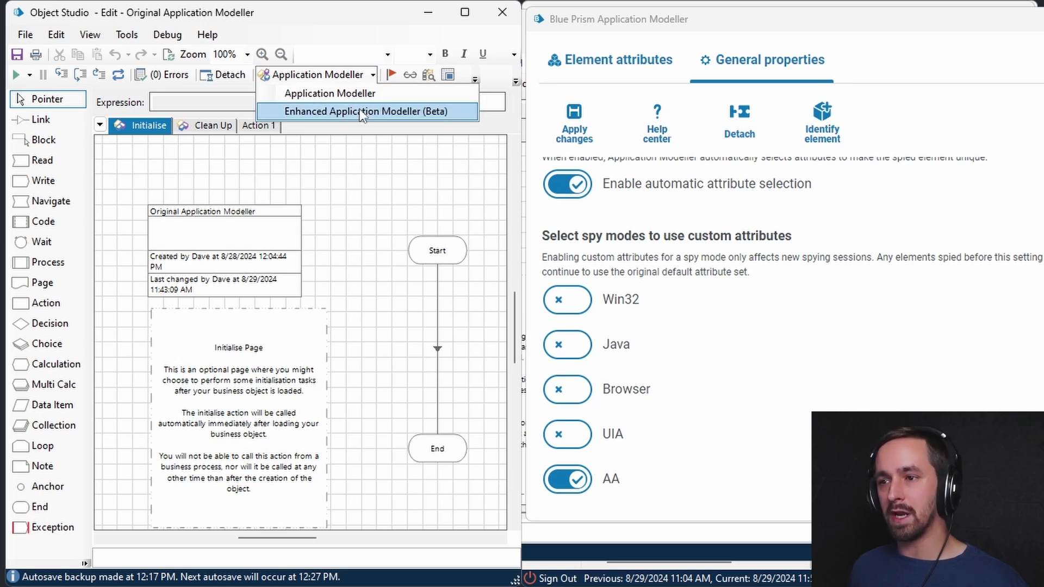
pyautogui.click(360, 109)
pyautogui.moveTo(455, 93); pyautogui.dragTo(340, 33)
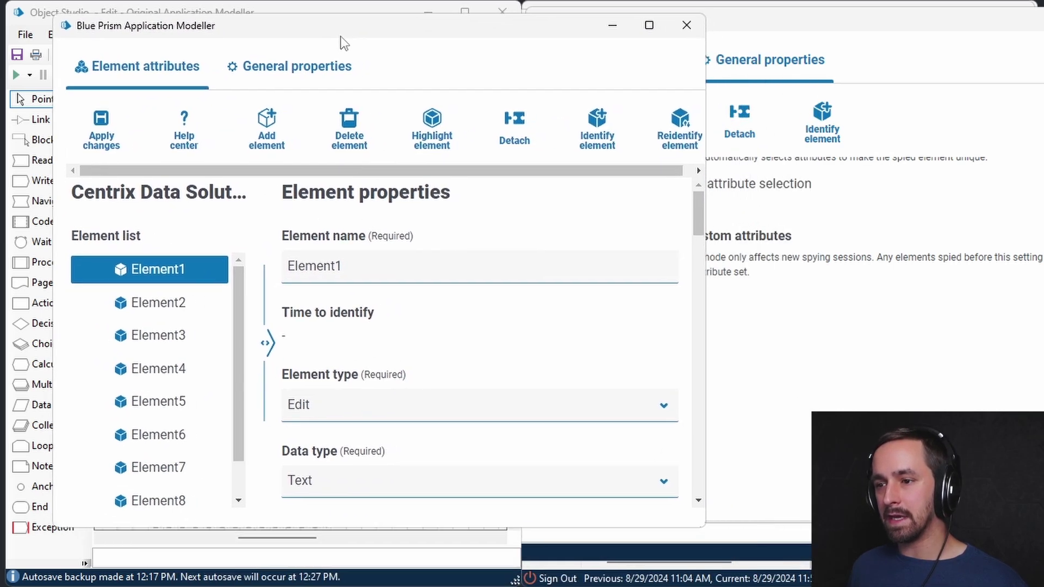
pyautogui.click(303, 62)
pyautogui.scroll(-7, 168, 344)
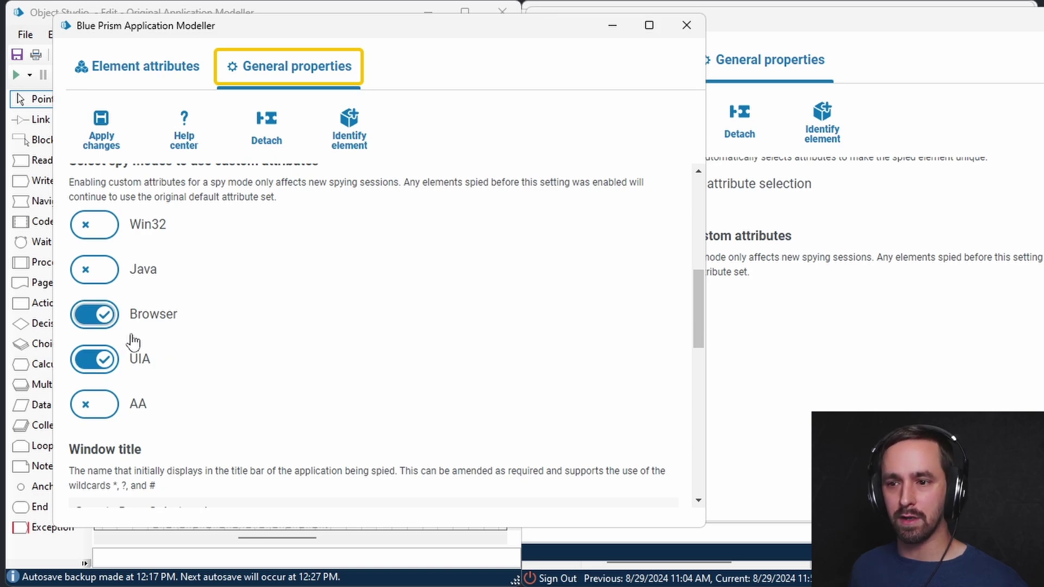
pyautogui.scroll(2, 237, 258)
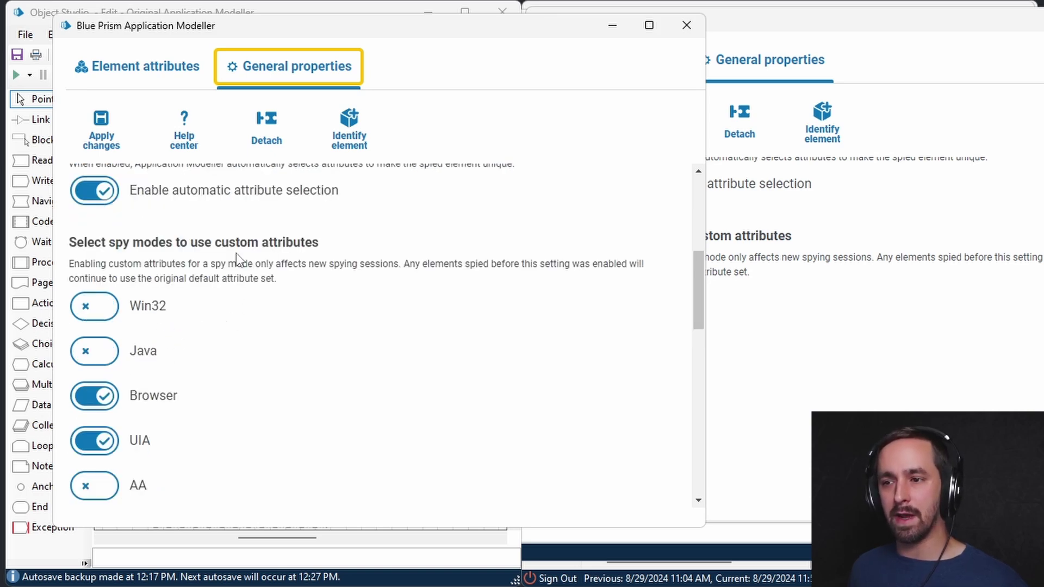
pyautogui.scroll(-2, 250, 233)
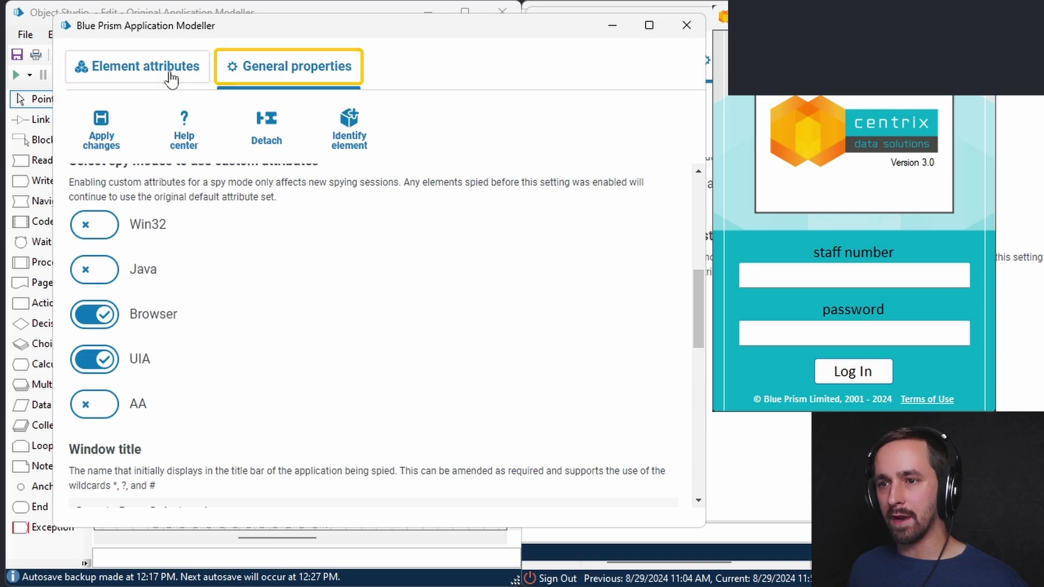
# Identify the Centrix staff number field as a new element using Accessibility spy mode.
pyautogui.click(137, 68)
pyautogui.click(601, 130)
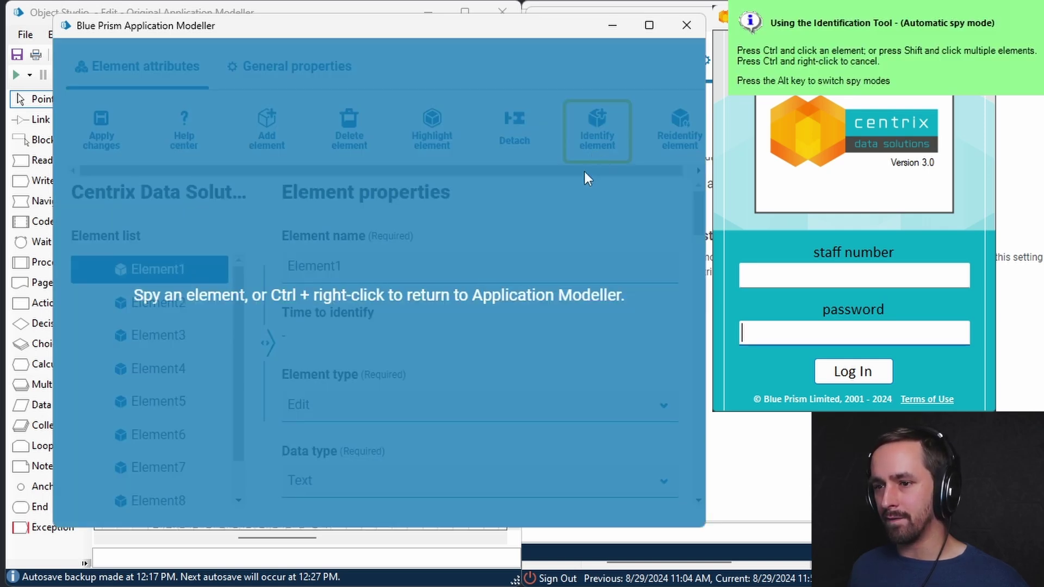
pyautogui.press('alt')
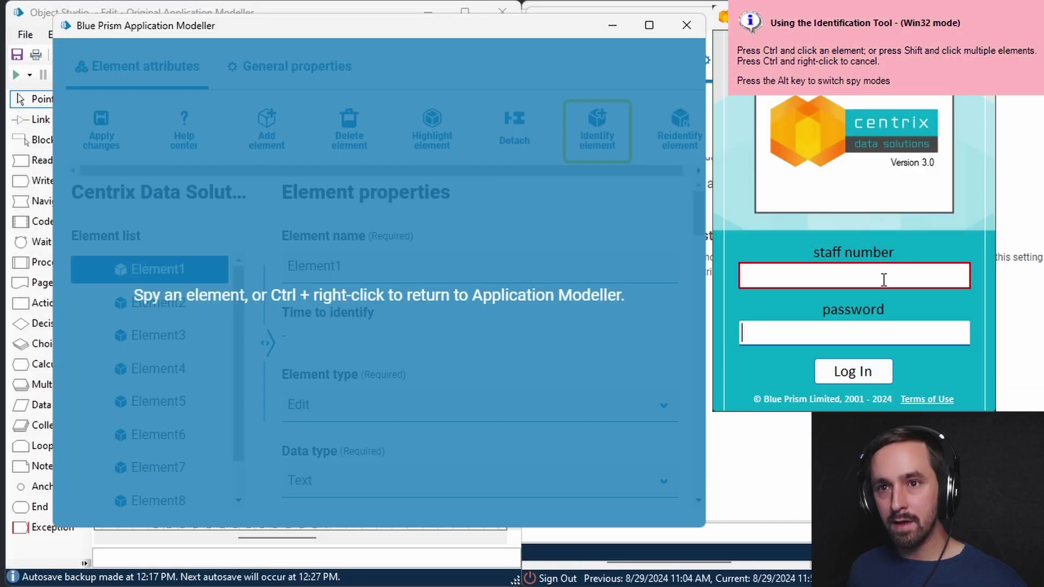
pyautogui.press('alt')
pyautogui.keyDown('ctrl'); pyautogui.click(884, 279); pyautogui.keyUp('ctrl')
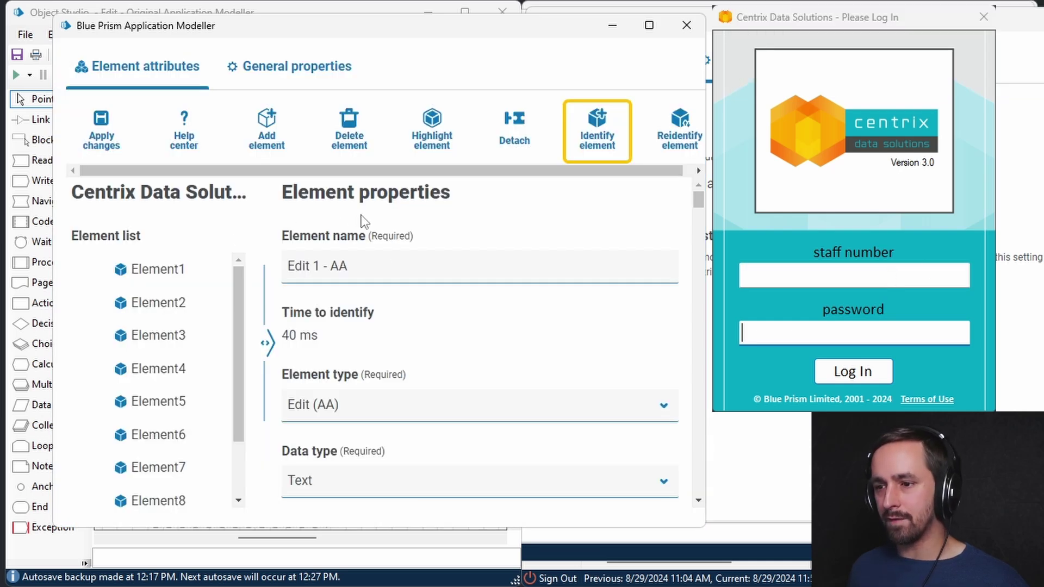
# Sort the new Edit 1 - AA element's attributes with matches first and check them alongside the general properties.
pyautogui.scroll(-10, 420, 306)
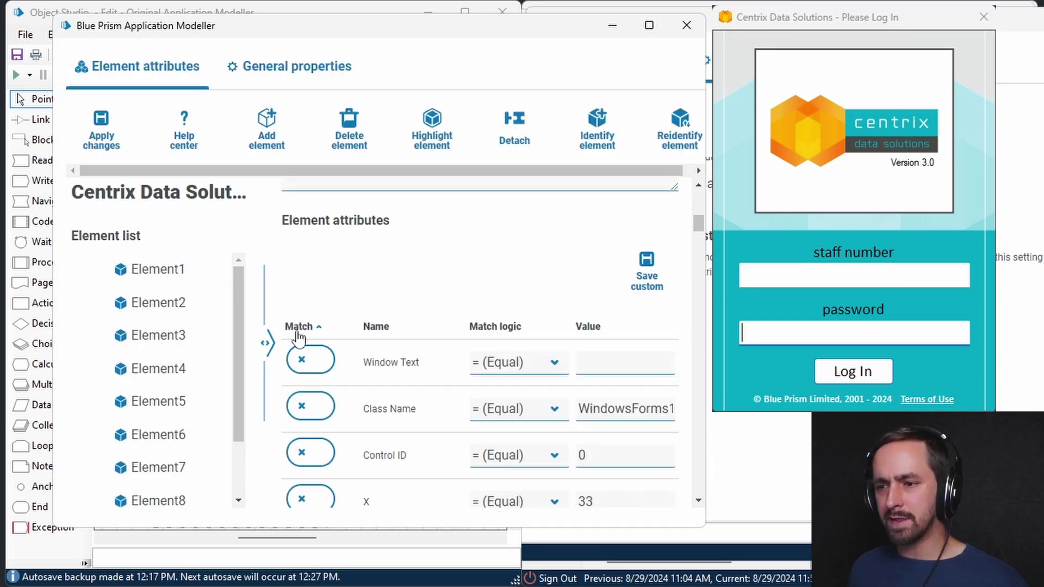
pyautogui.click(298, 329)
pyautogui.scroll(-2, 432, 368)
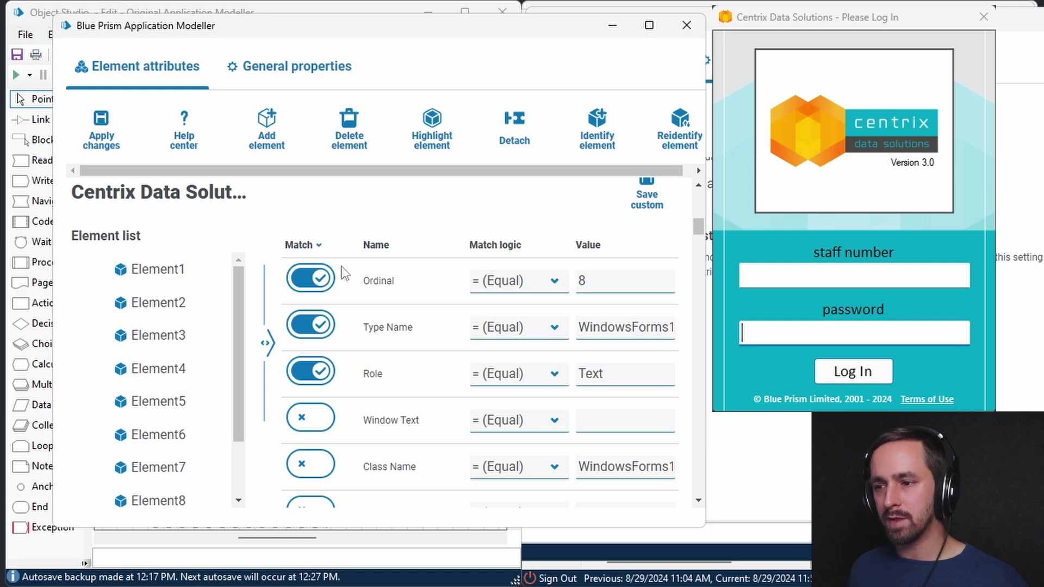
pyautogui.click(340, 66)
pyautogui.scroll(-2, 268, 340)
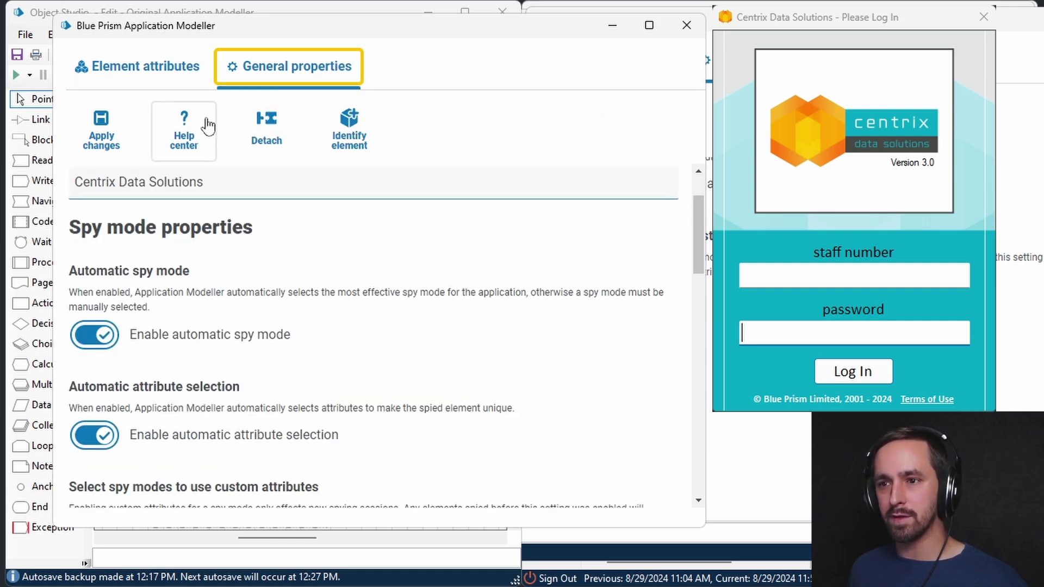
pyautogui.click(155, 70)
pyautogui.scroll(-6, 449, 323)
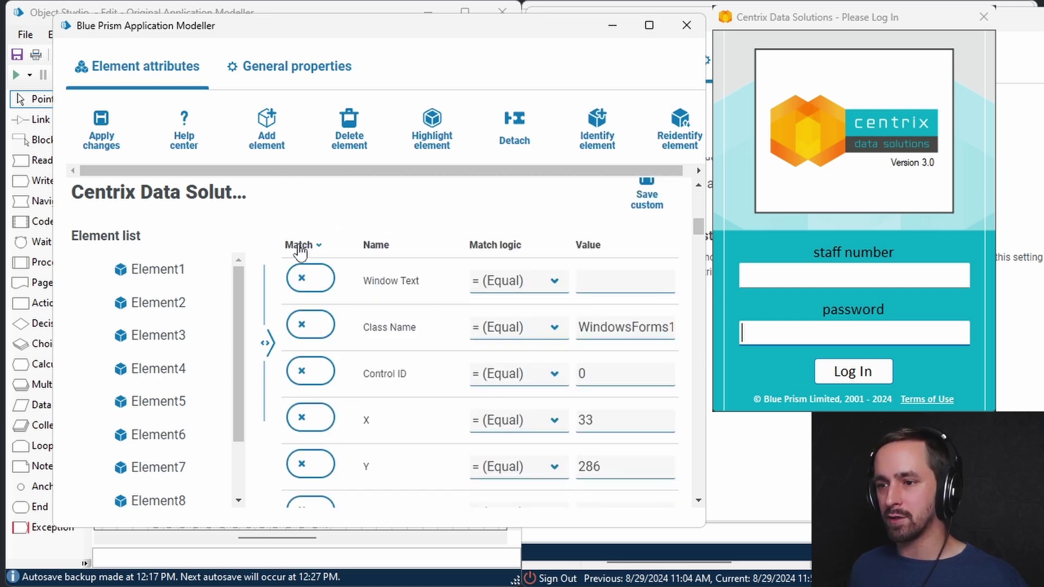
pyautogui.click(299, 245)
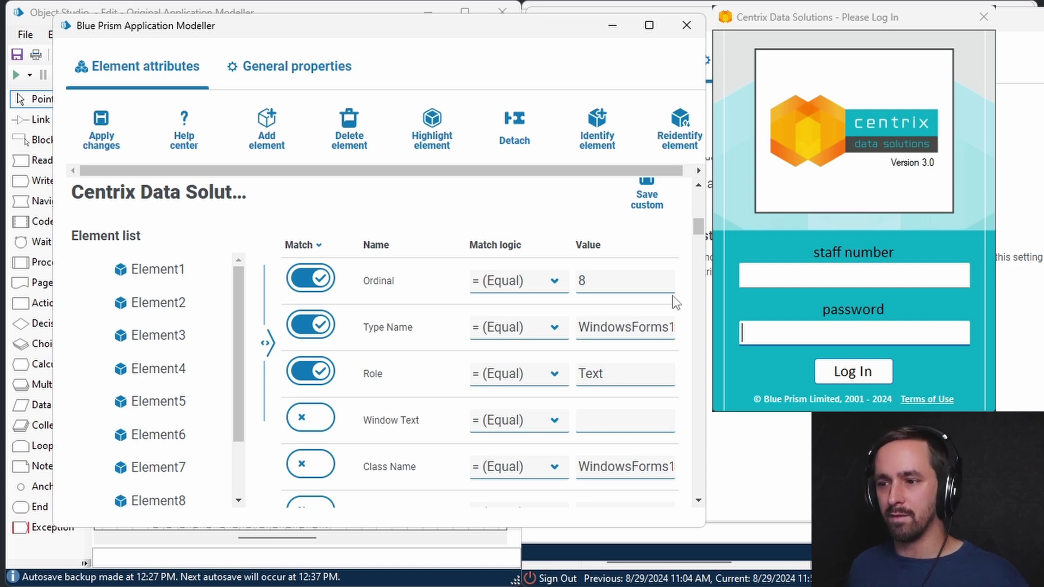
# Examine the section for selecting spy modes that use custom attributes in the Centrix Data Solutions general properties.
pyautogui.click(333, 81)
pyautogui.scroll(-3, 254, 384)
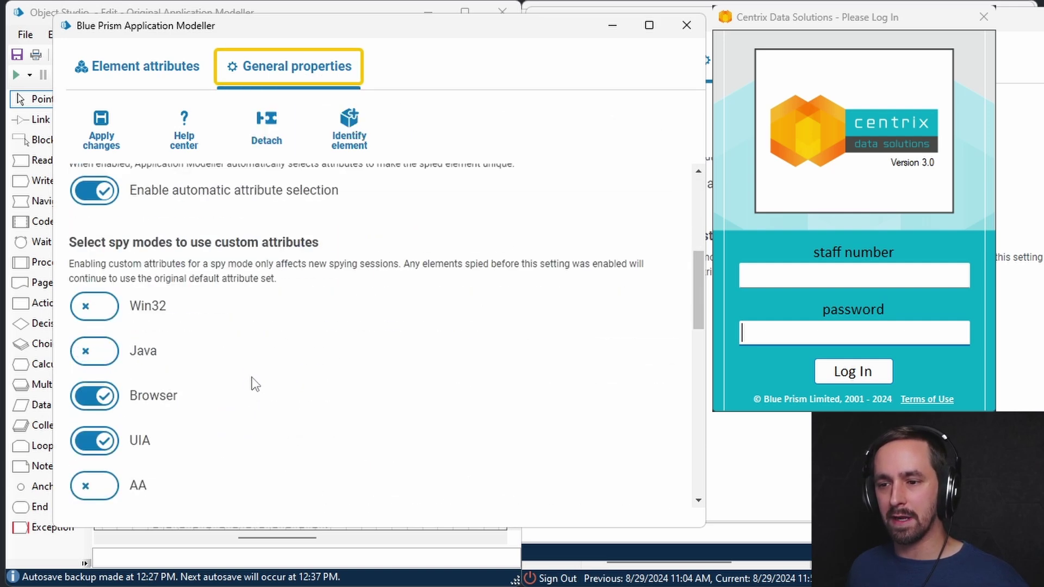
pyautogui.moveTo(318, 242); pyautogui.dragTo(211, 245)
pyautogui.click(282, 244)
pyautogui.moveTo(341, 243); pyautogui.dragTo(214, 245)
pyautogui.click(260, 250)
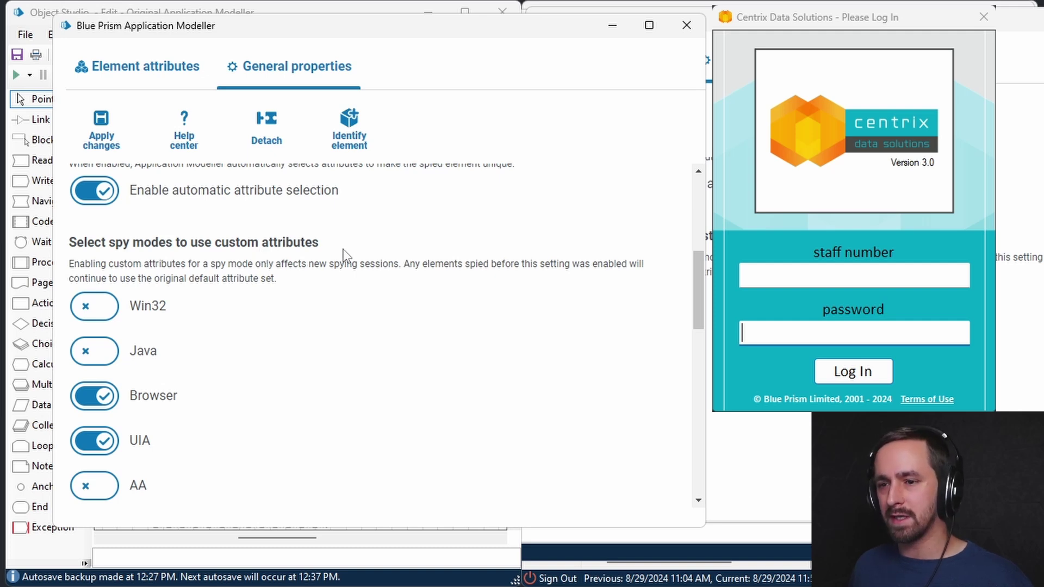
pyautogui.scroll(-1, 380, 246)
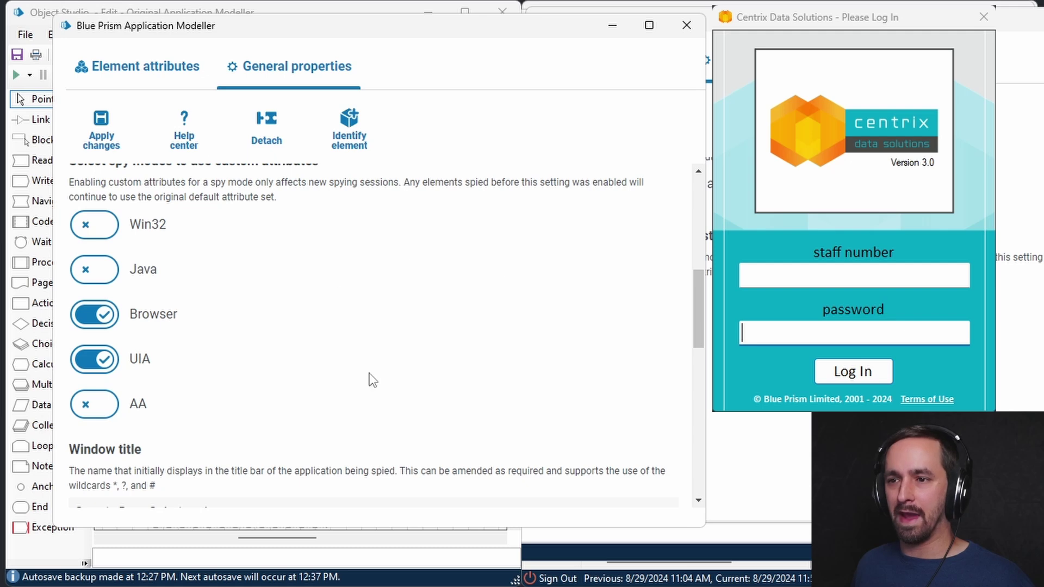
pyautogui.scroll(1, 355, 280)
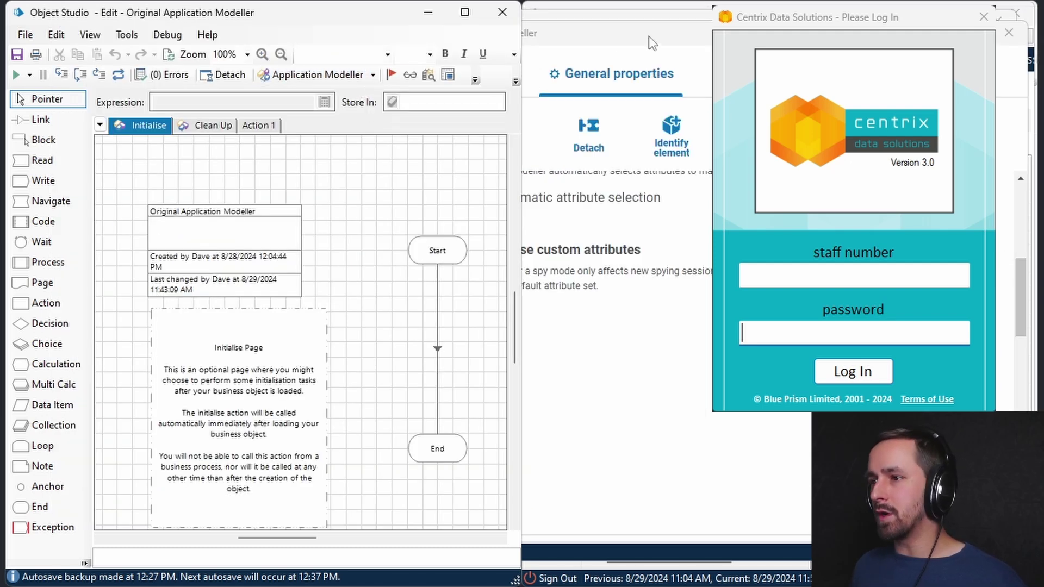
# Open the classic Application Modeller for the Original Application Modeller object and move its window aside.
pyautogui.click(648, 36)
pyautogui.click(321, 34)
pyautogui.click(369, 75)
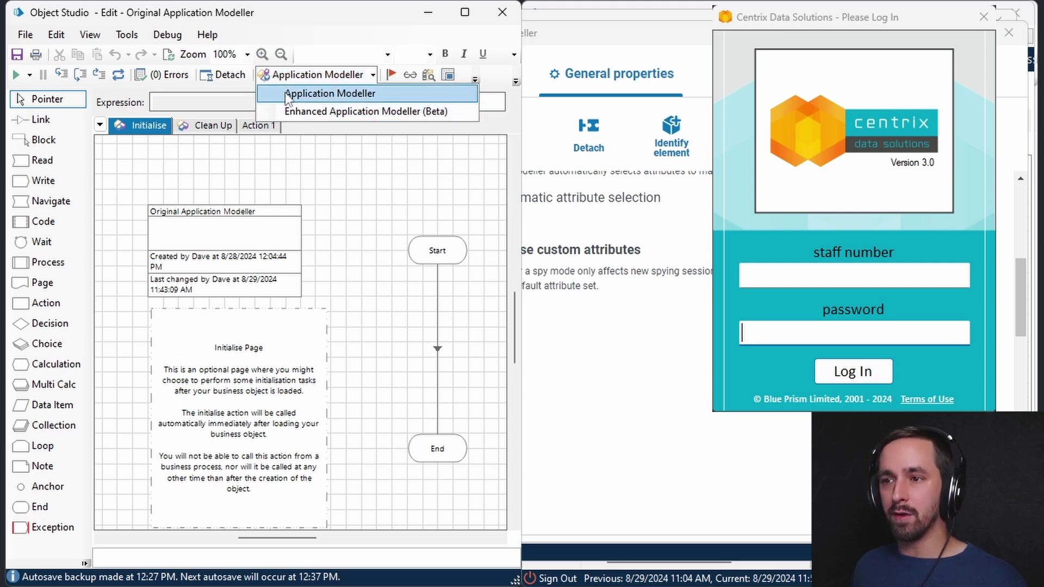
pyautogui.click(364, 94)
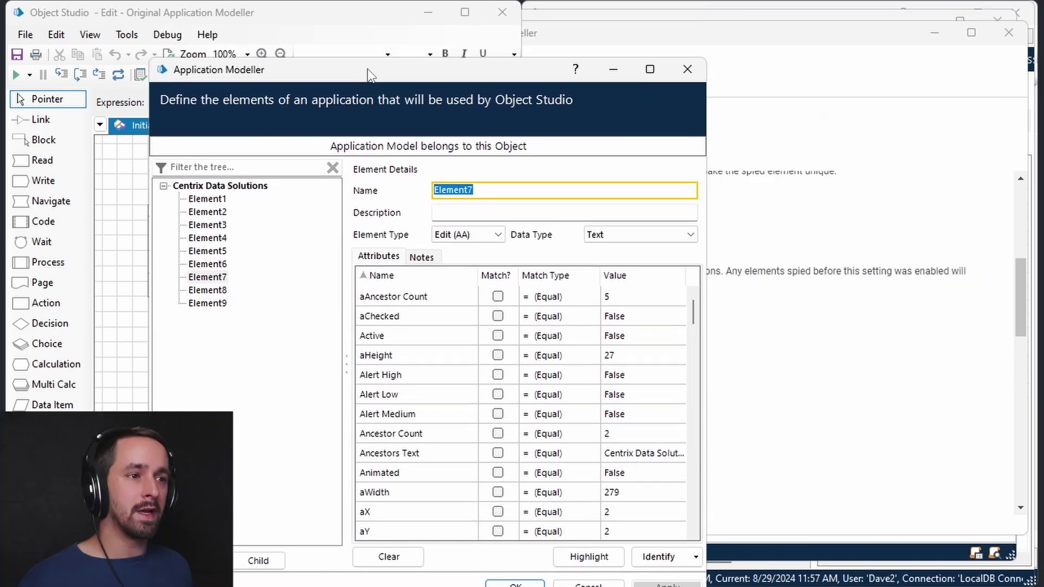
pyautogui.moveTo(441, 27); pyautogui.dragTo(286, 30)
# Close the testatasfasf object's enhanced Application Modeller.
pyautogui.click(631, 74)
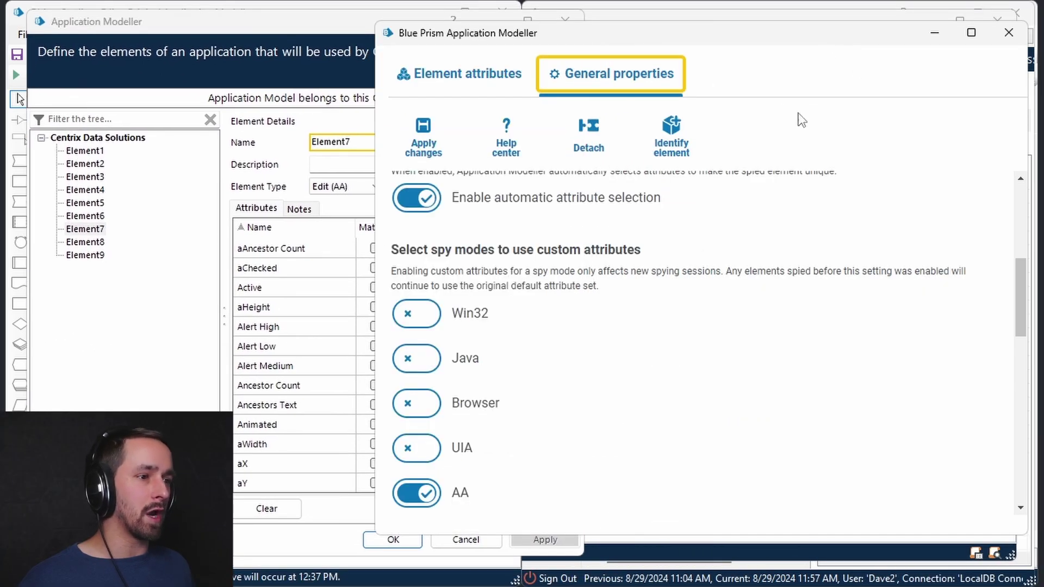
pyautogui.click(1009, 32)
pyautogui.click(815, 350)
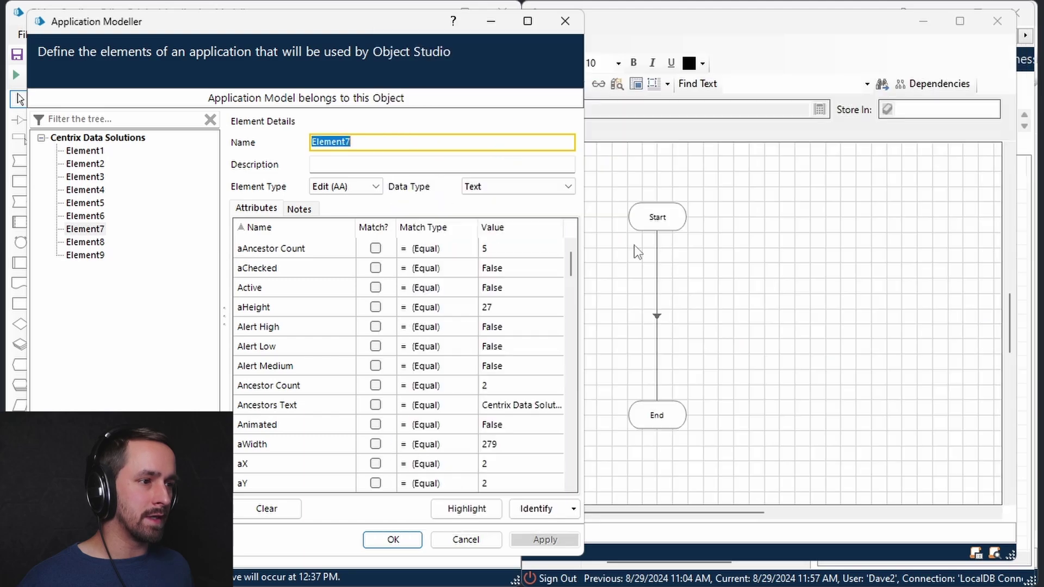
# Check the testatasfasf object's element tree in the classic Application Modeller and cancel out of it.
pyautogui.click(559, 85)
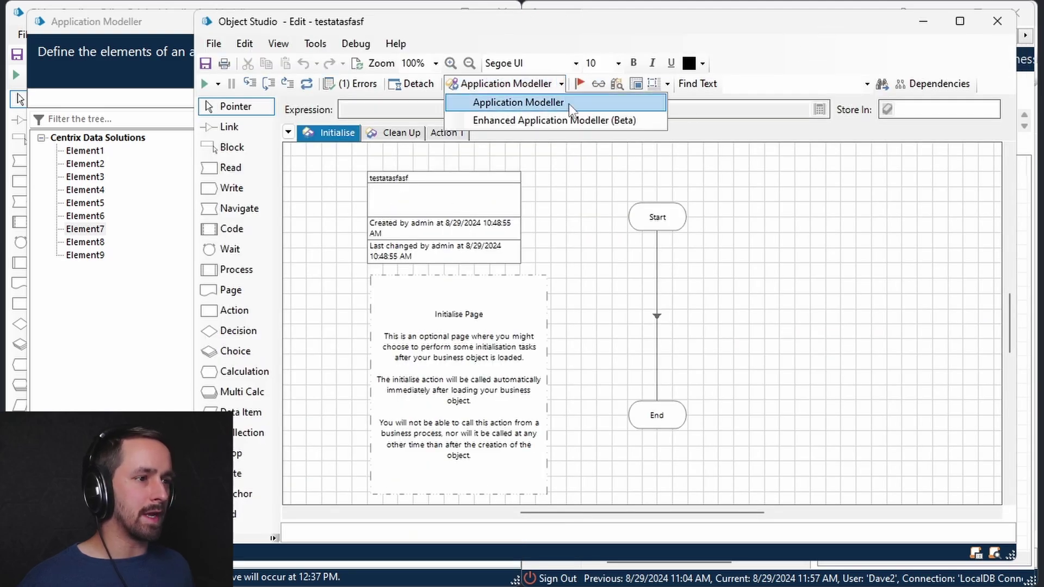
pyautogui.click(550, 109)
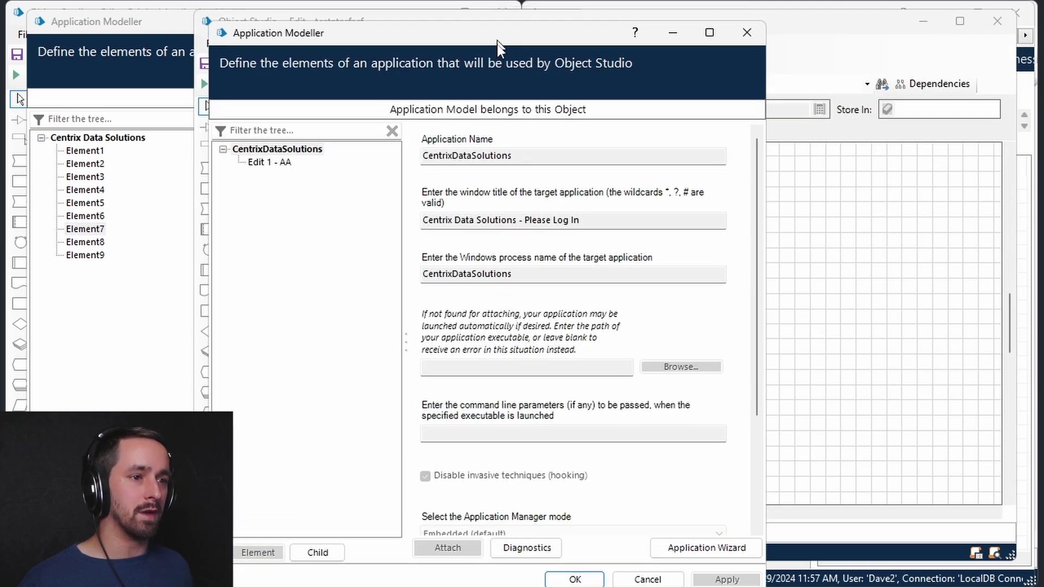
pyautogui.moveTo(503, 25); pyautogui.dragTo(505, 64)
pyautogui.moveTo(516, 161); pyautogui.dragTo(755, 43)
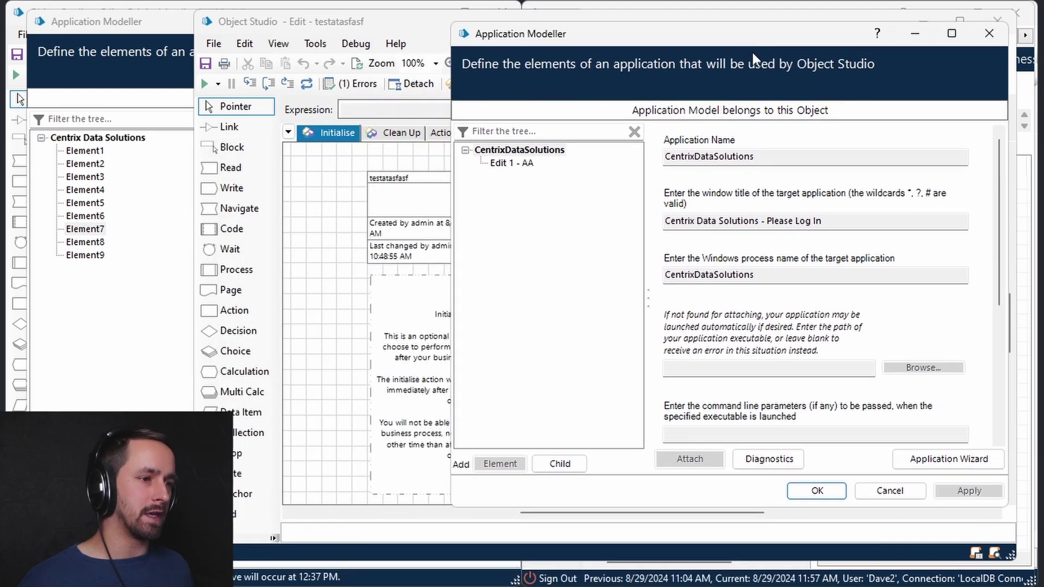
pyautogui.click(890, 490)
# Reopen the testatasfasf object in the Enhanced Application Modeller (Beta).
pyautogui.click(562, 84)
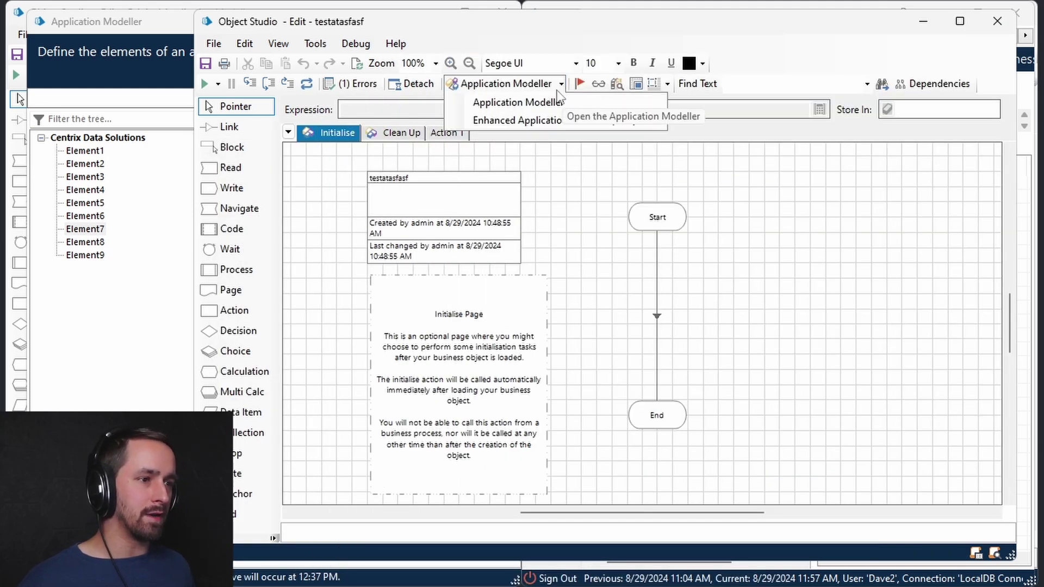
pyautogui.click(551, 119)
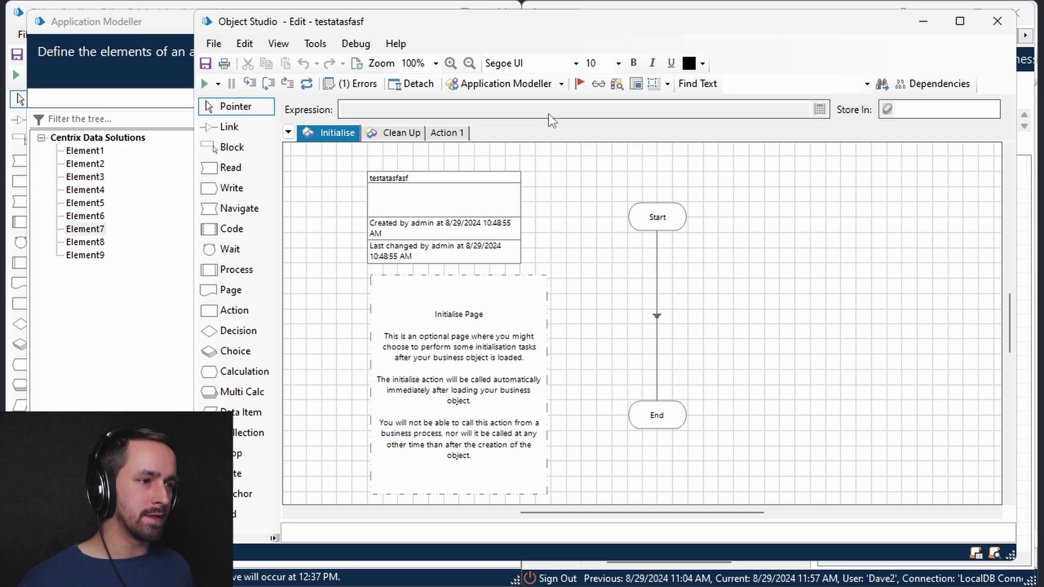
pyautogui.click(561, 84)
pyautogui.click(549, 120)
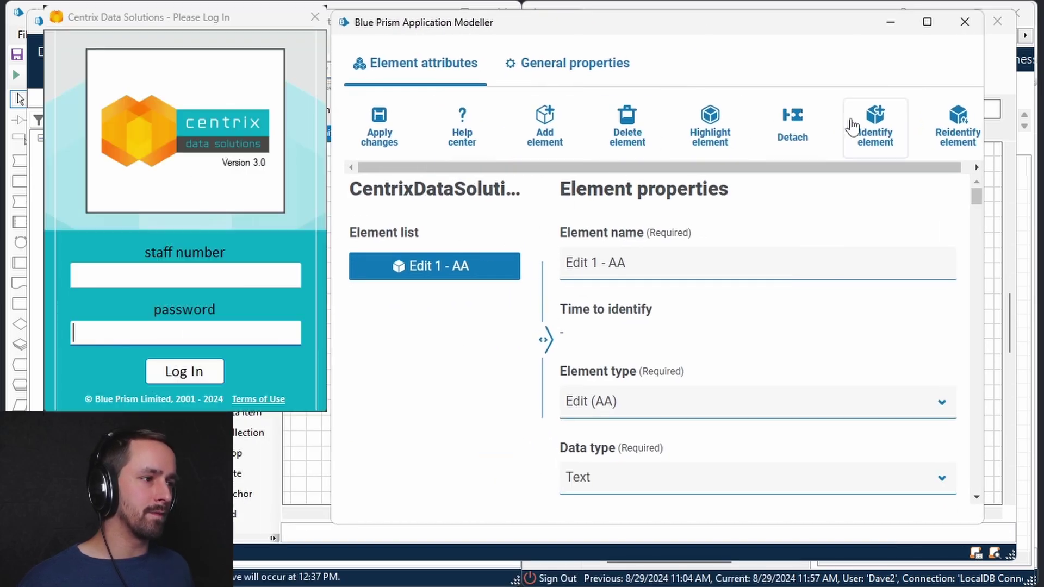
# Identify the staff number field, password field and Log In button together with automatic spy mode, apply the changes and close the modeller.
pyautogui.click(859, 136)
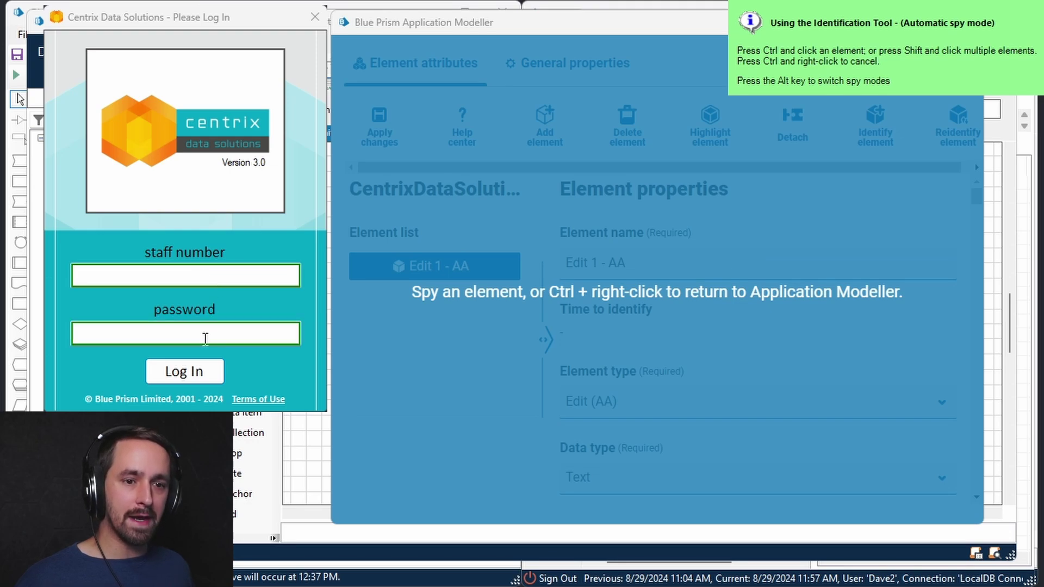
pyautogui.keyDown('ctrl'); pyautogui.click(199, 379); pyautogui.keyUp('ctrl')
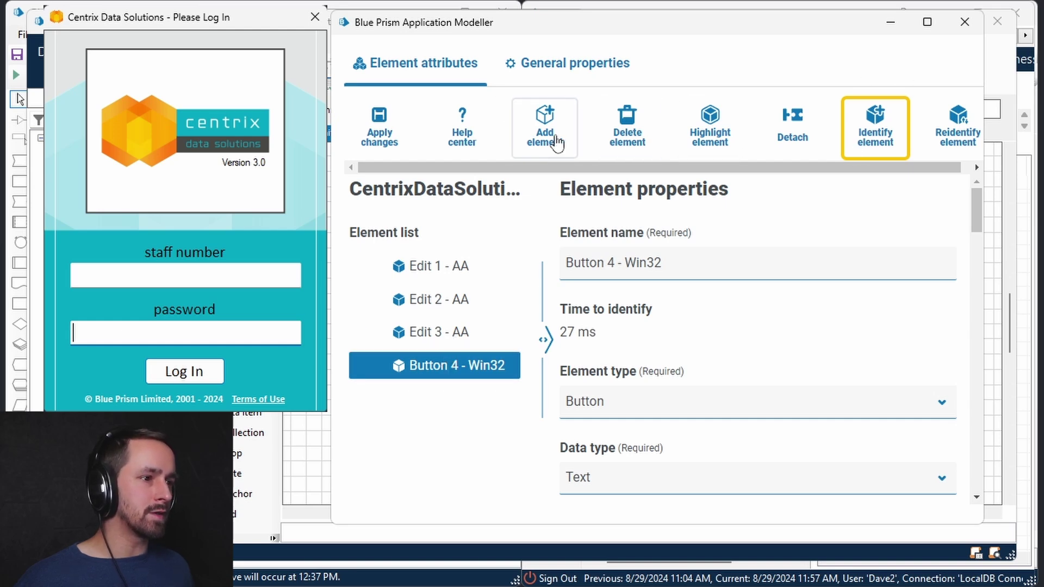
pyautogui.click(379, 126)
pyautogui.click(964, 23)
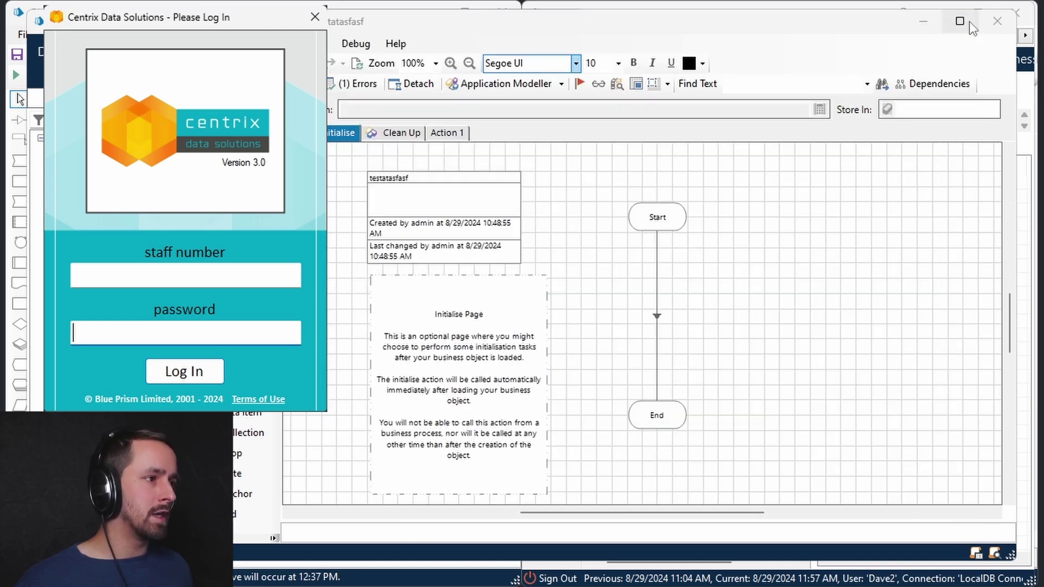
# Inspect the newly spied edit and button elements of testatasfasf in the classic Application Modeller and close it.
pyautogui.click(561, 84)
pyautogui.click(546, 103)
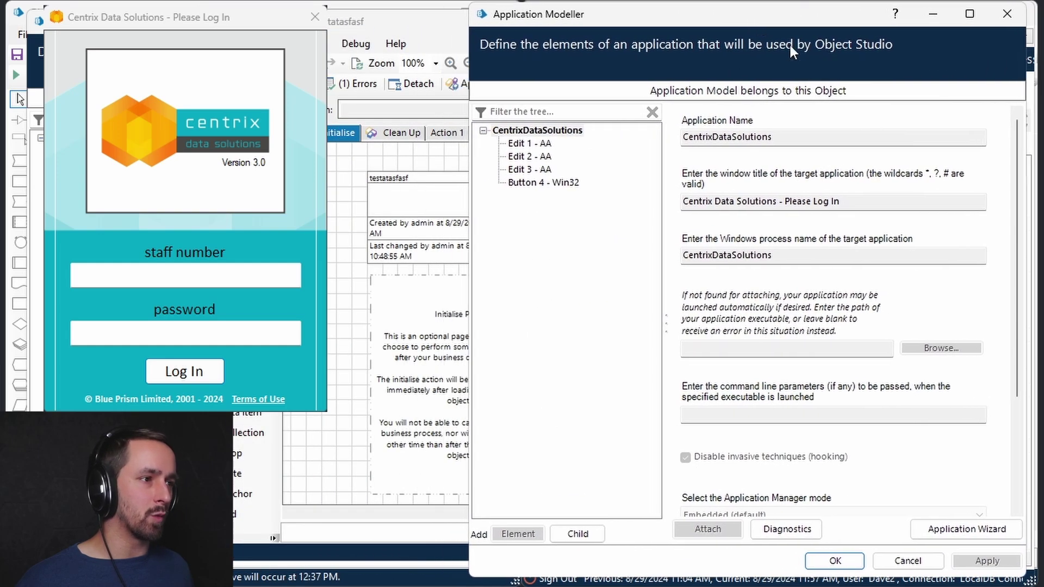
pyautogui.click(540, 155)
pyautogui.click(543, 183)
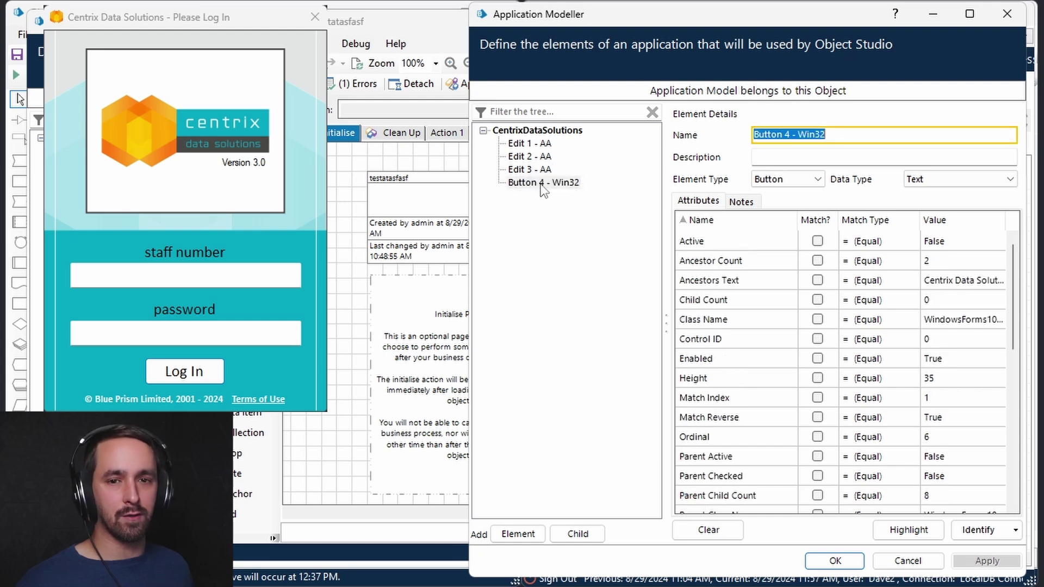
pyautogui.click(540, 156)
pyautogui.click(530, 143)
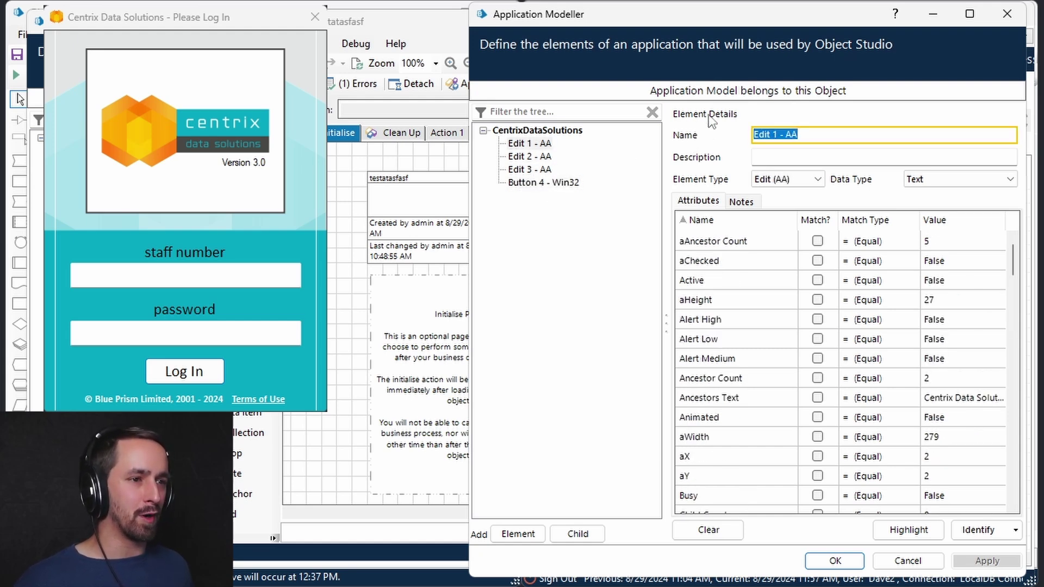
pyautogui.click(1008, 14)
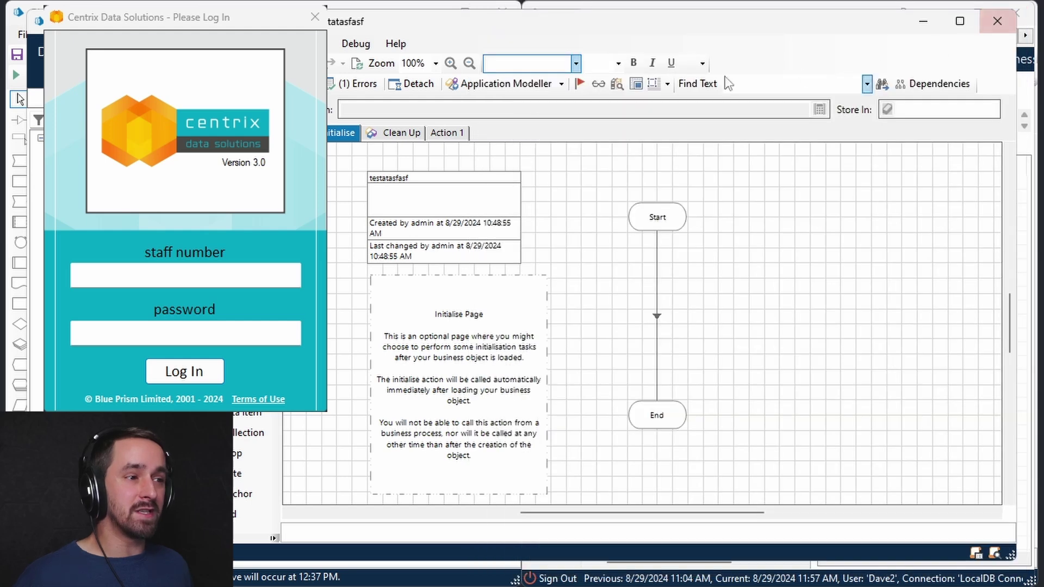
# Close the other object's classic Application Modeller and bring the testatasfasf Object Studio window to the front.
pyautogui.click(516, 83)
pyautogui.click(565, 21)
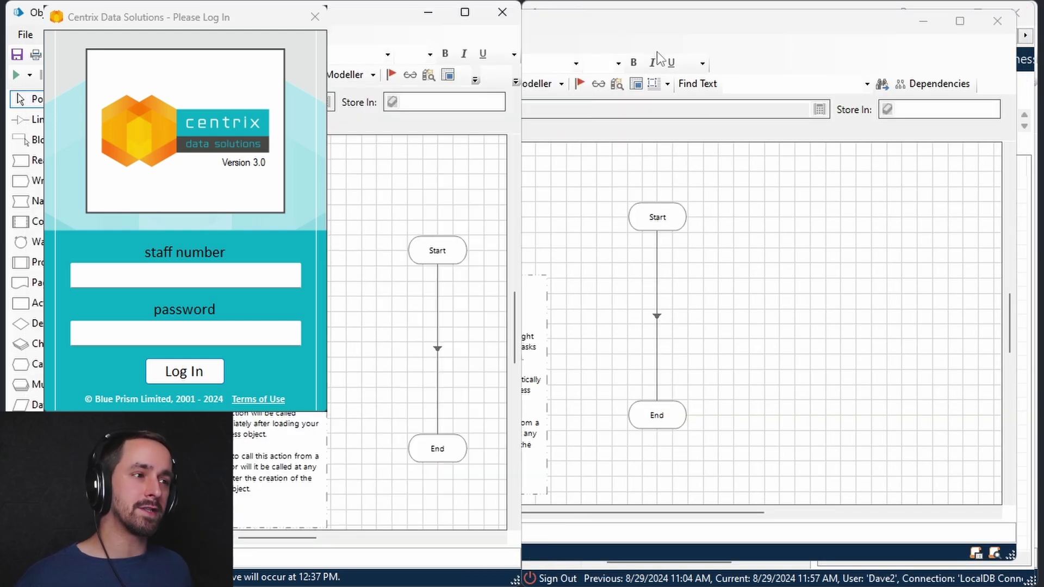
pyautogui.moveTo(773, 14); pyautogui.dragTo(774, 9)
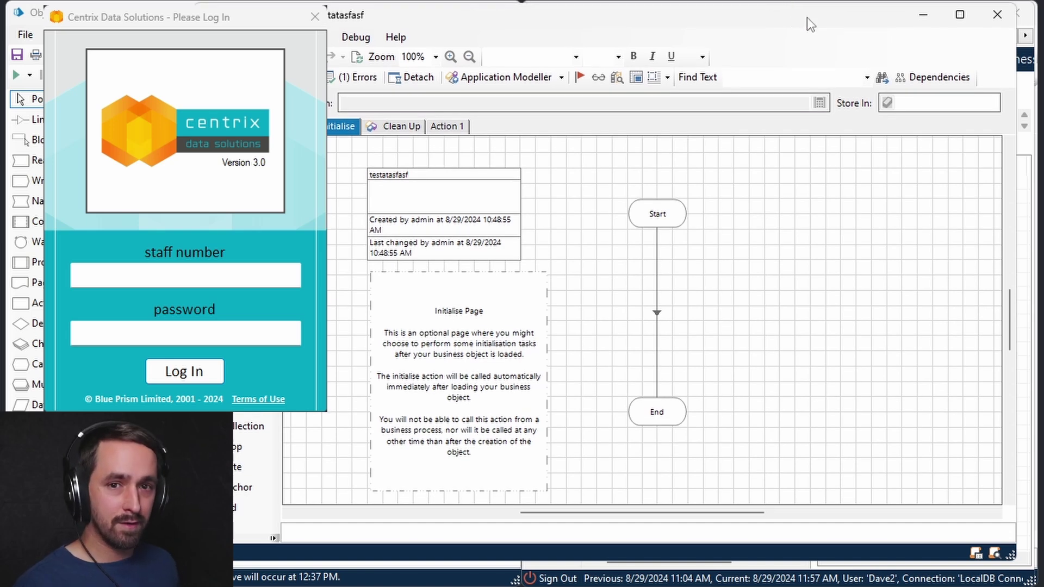